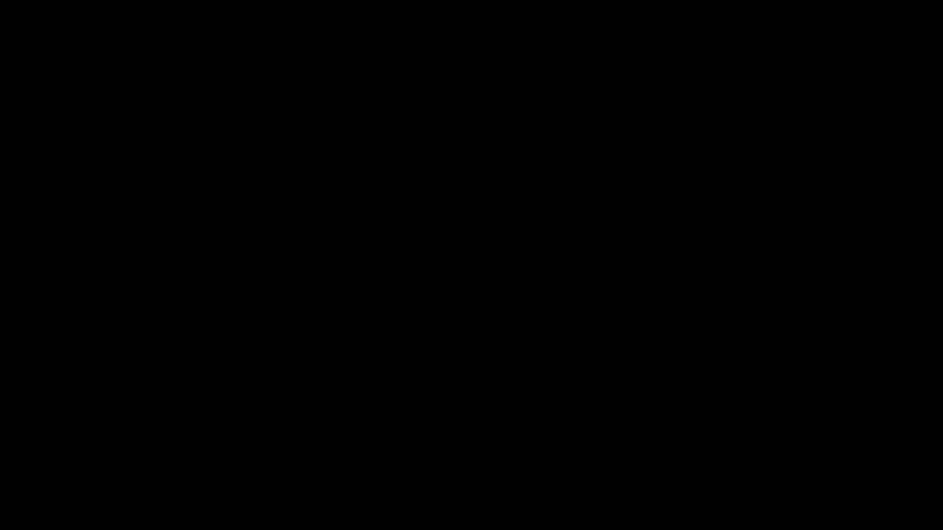
- Create a new 1700 × 2000 px document at 300 ppi
text(00)
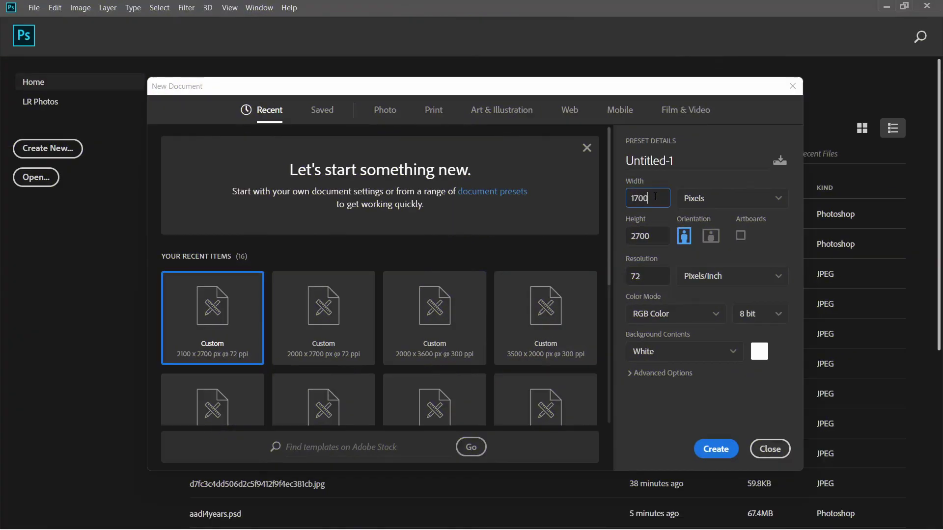
double_click(653, 235)
double_click(668, 274)
text(300)
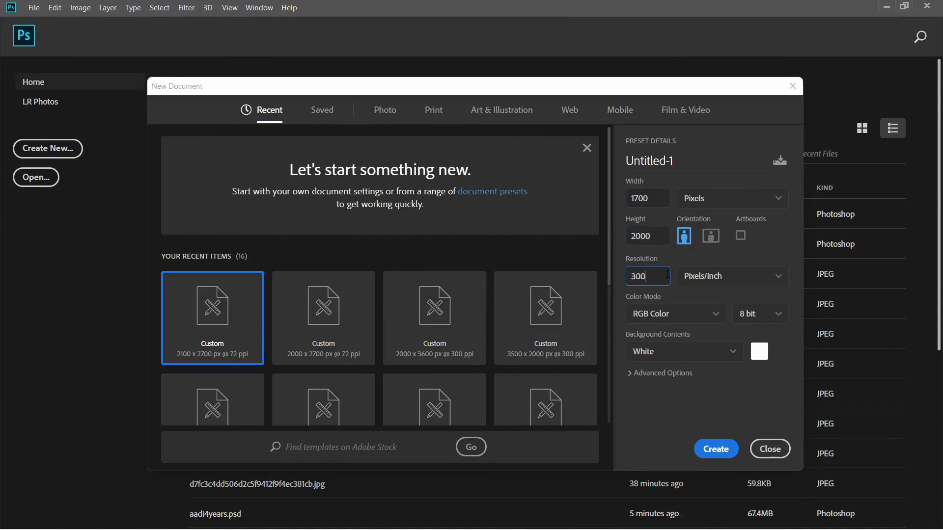
click(718, 451)
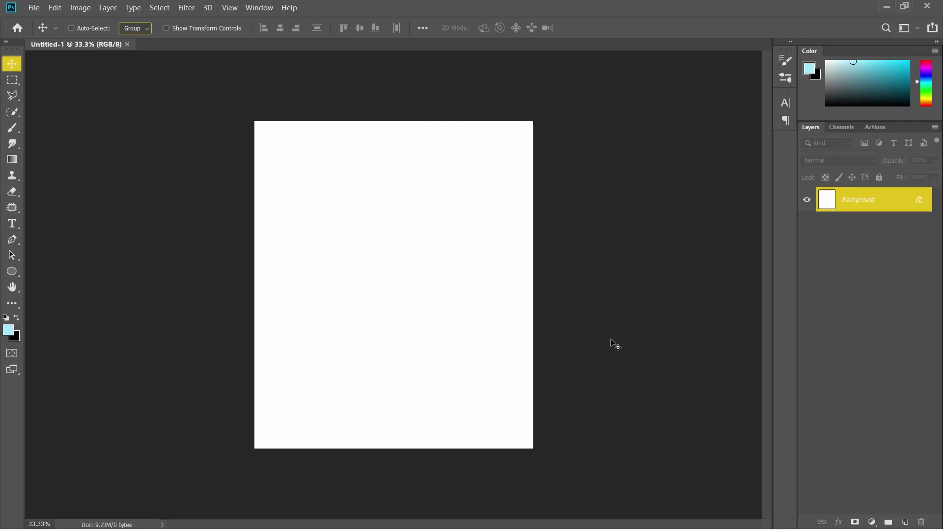
- Add a Solid Color fill layer with hex #1c1c22
click(873, 522)
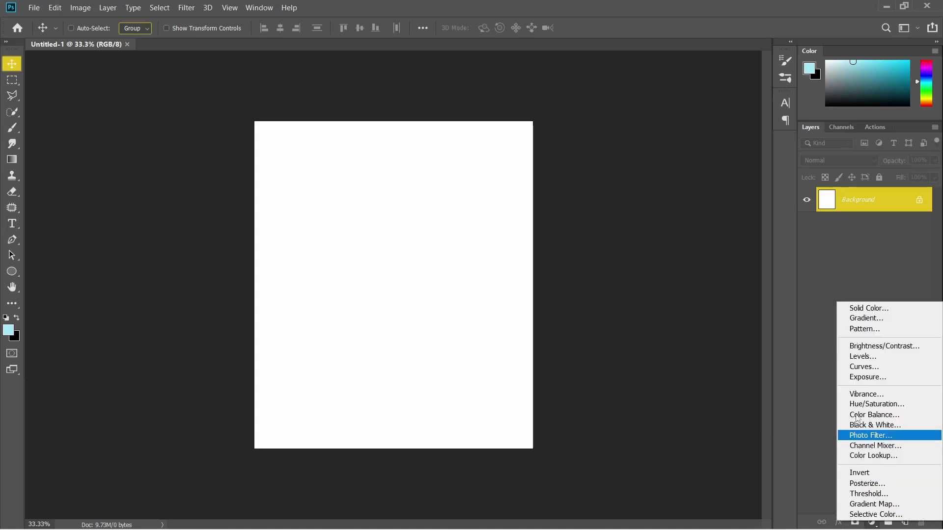
click(847, 312)
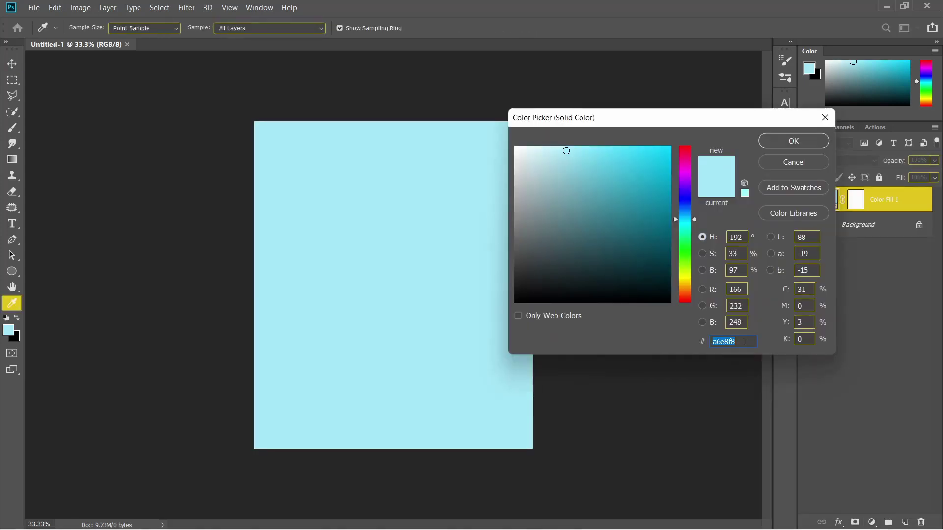
text(1)
text(c1c)
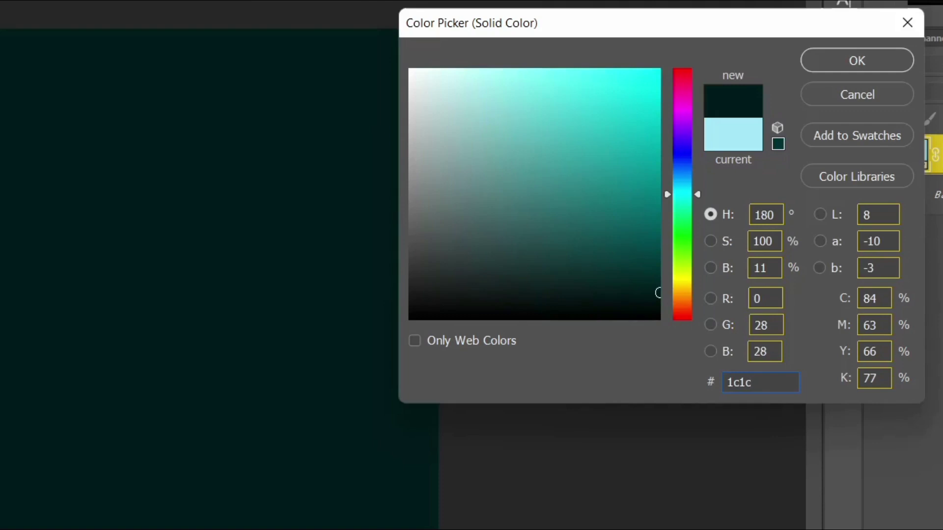
text(22)
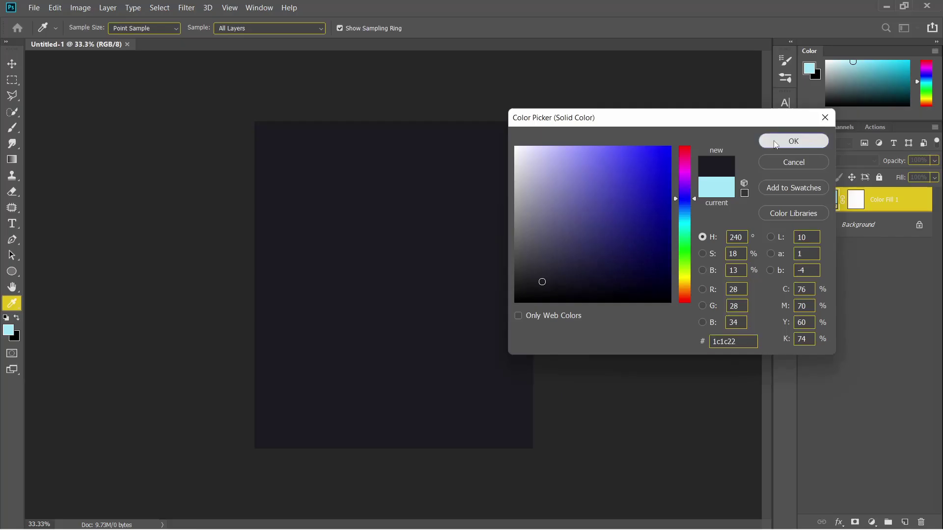
click(773, 141)
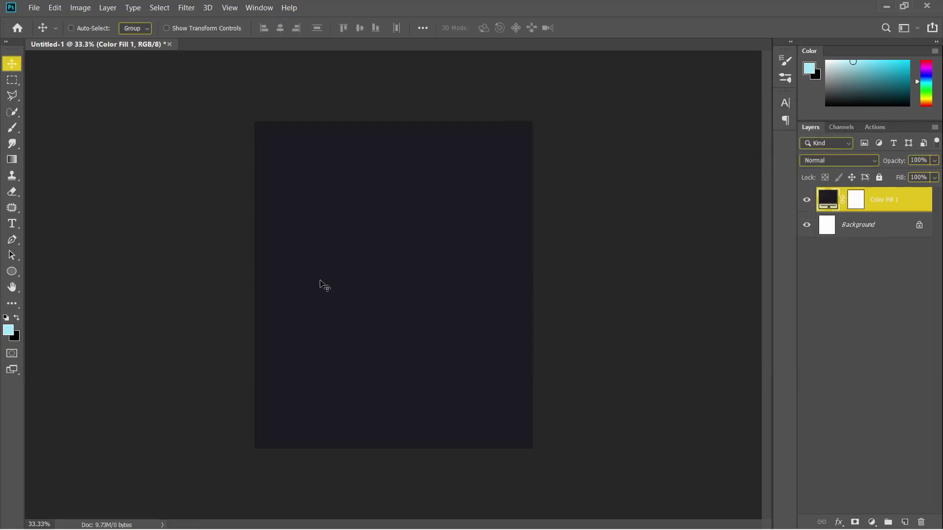
click(35, 8)
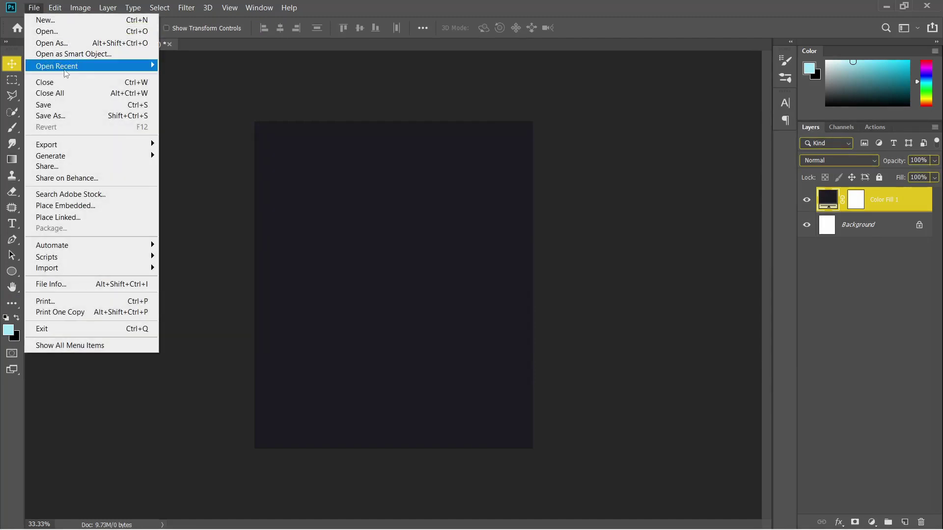
- Place smoke.png over the whole canvas and lower Layer 1 to 44% opacity
click(63, 31)
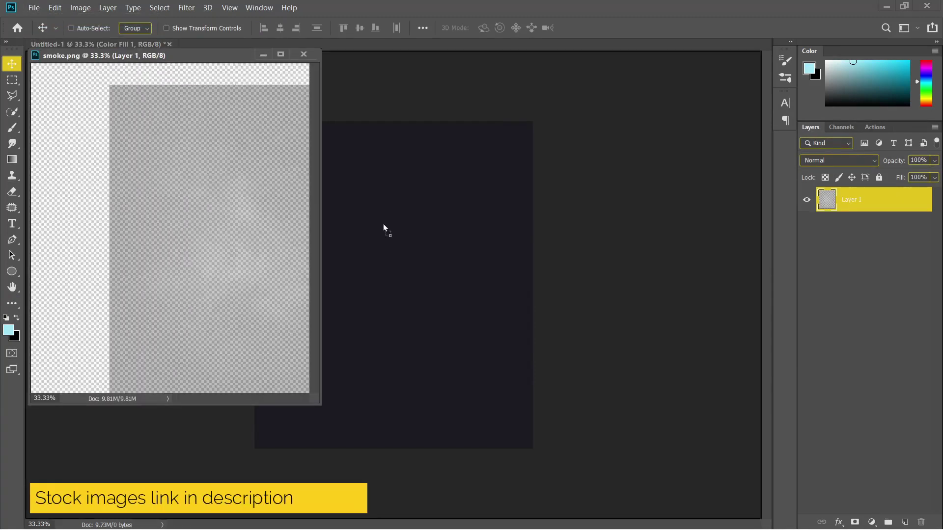
drag(384, 240, 445, 242)
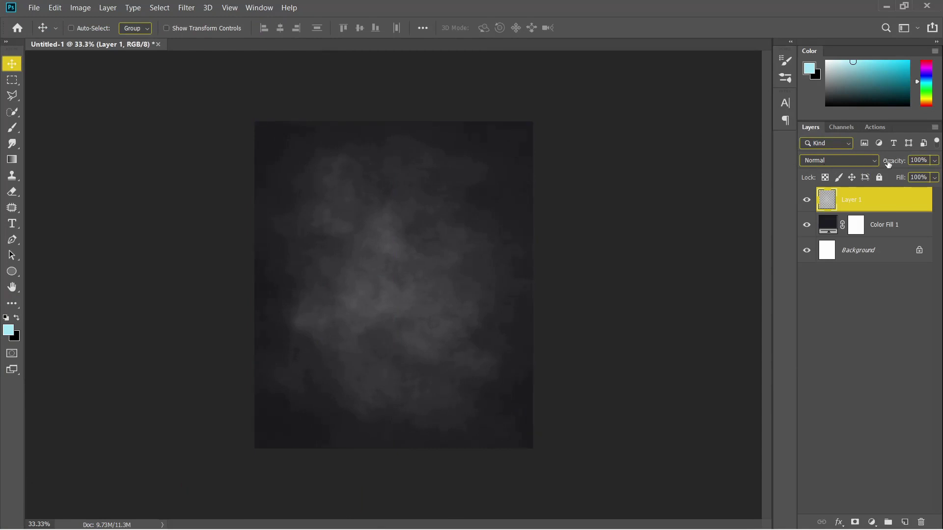
drag(888, 164, 889, 164)
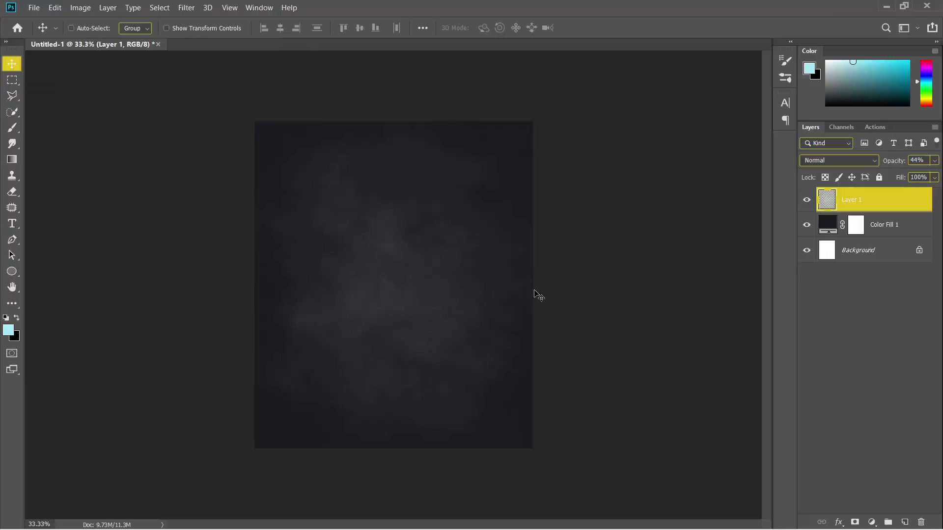
- Open the portrait and set Camera Raw Highlights -58, Shadows +63, Whites +23, Blacks -23, Clarity +17, Vibrance -13
click(34, 7)
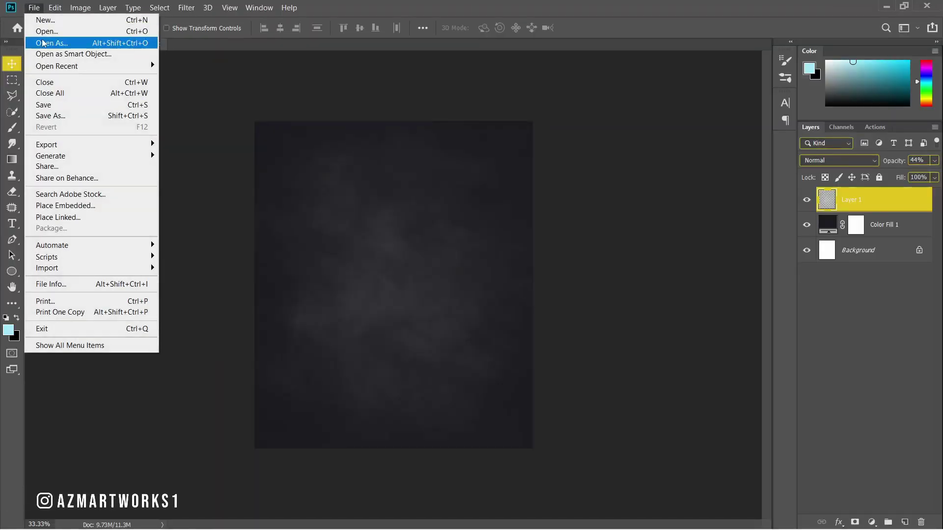
click(49, 32)
click(187, 8)
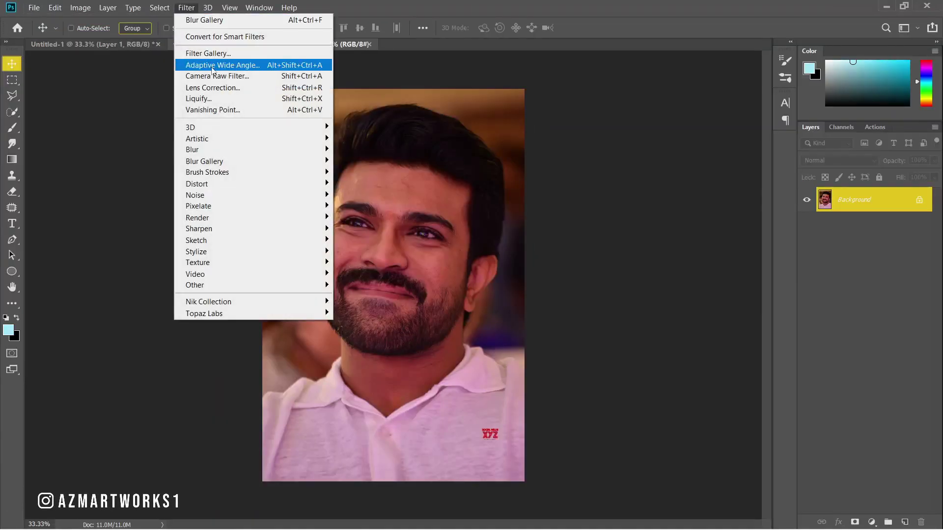
click(216, 76)
mouse_move(724, 270)
mouse_down()
mouse_move(690, 269)
mouse_move(762, 284)
mouse_move(710, 315)
mouse_move(733, 338)
mouse_up()
drag(724, 371, 716, 371)
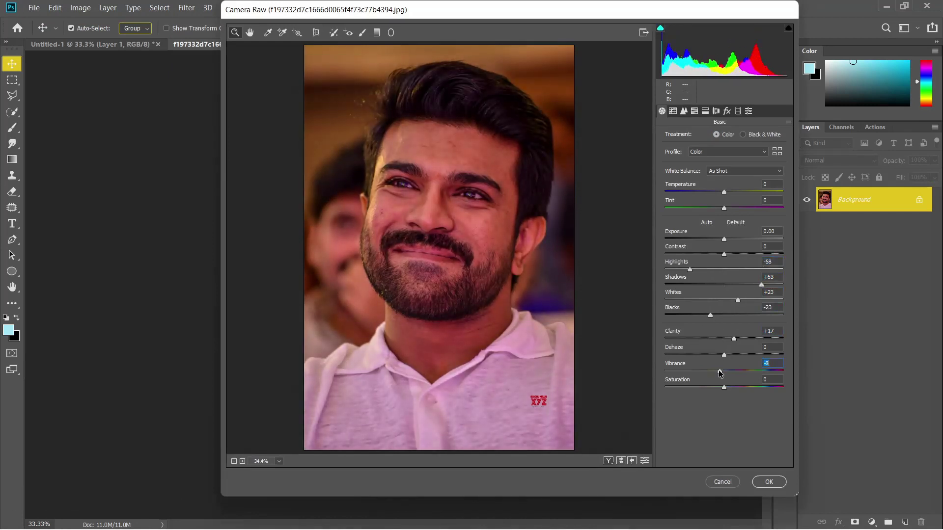
- Raise HSL Luminance Oranges by +21 and apply the Camera Raw grade
click(695, 111)
drag(724, 185, 737, 185)
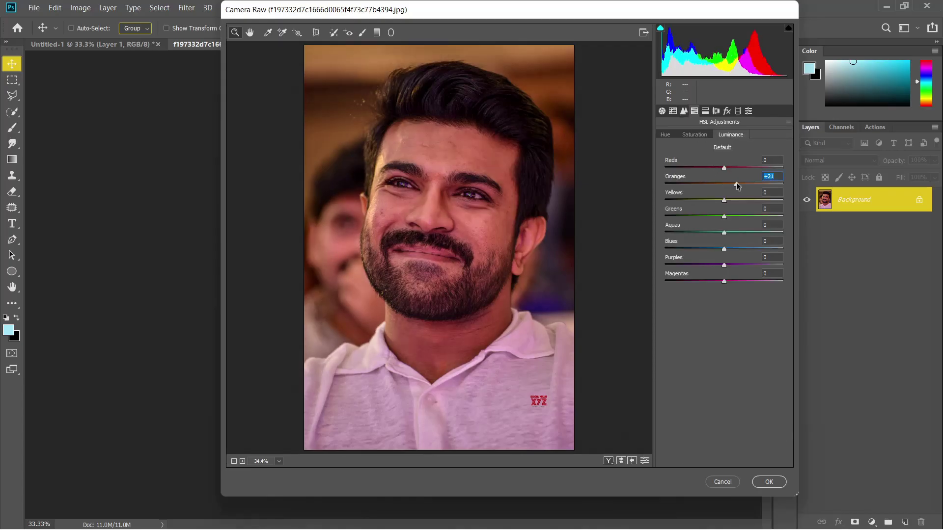
click(767, 482)
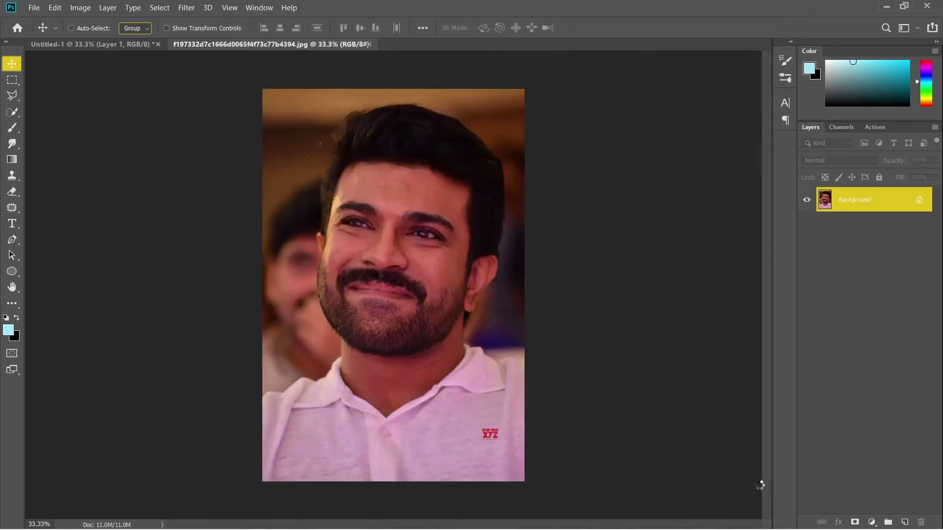
- Duplicate the photo layer as Background copy
right_click(875, 212)
click(876, 232)
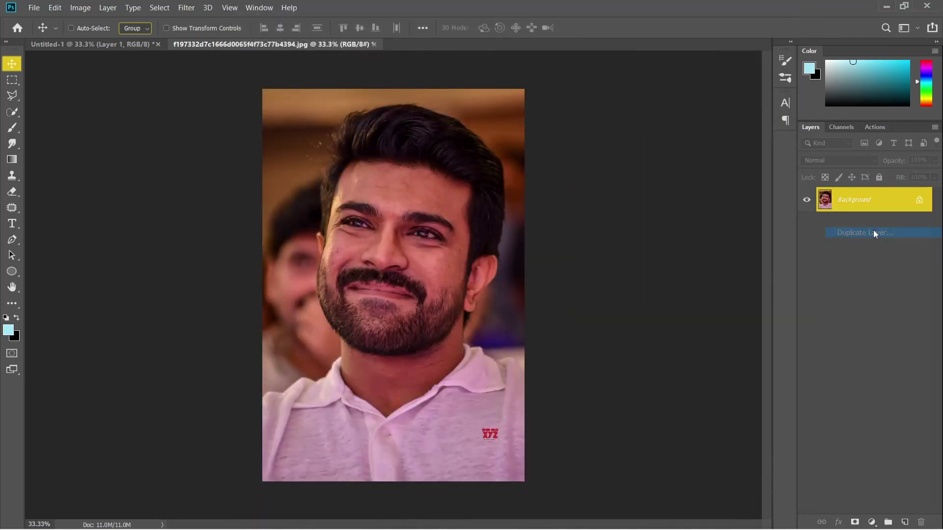
click(574, 145)
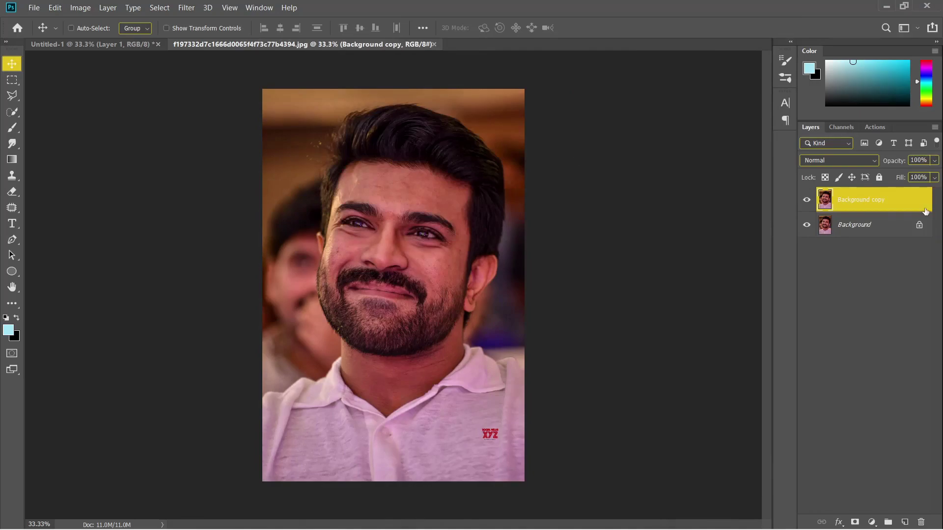
- Set up a soft round Mixer Brush with lowered wetness, load, mix and flow
click(12, 127)
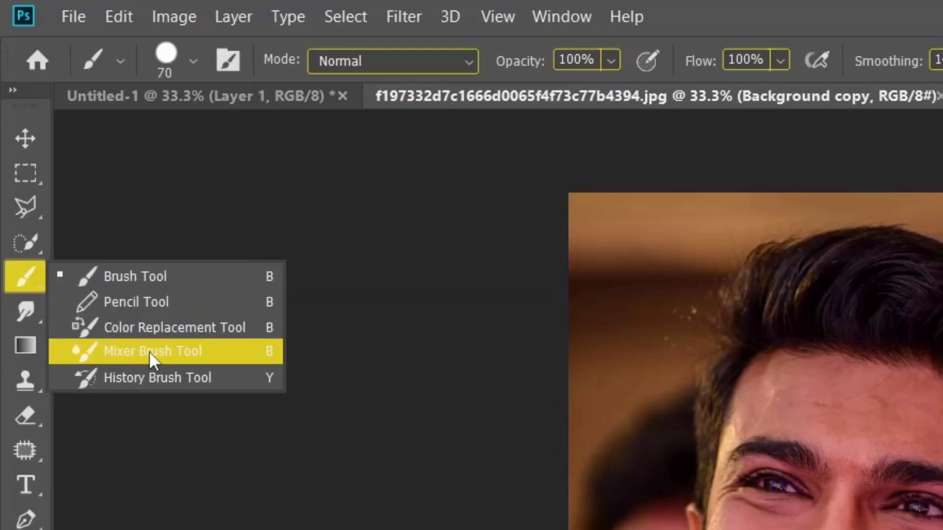
click(149, 352)
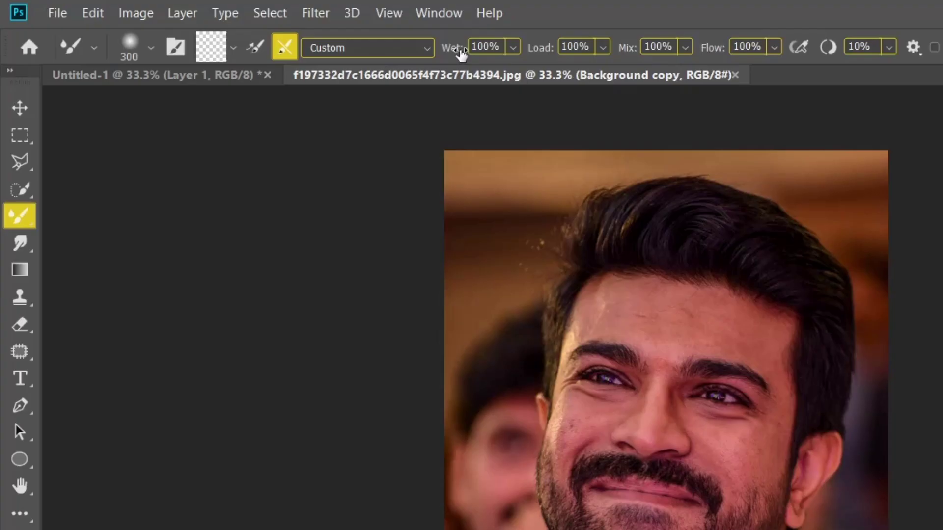
drag(267, 28, 248, 33)
drag(540, 49, 503, 51)
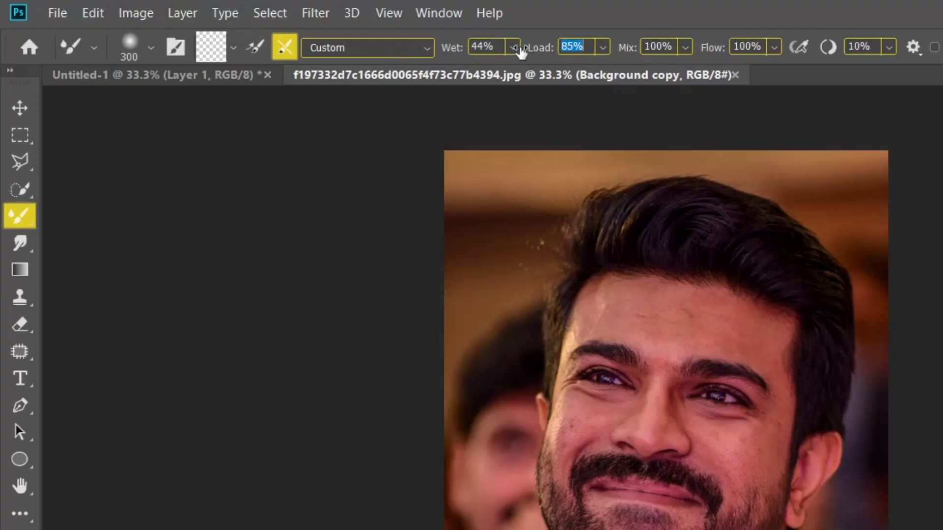
drag(627, 49, 595, 54)
drag(712, 48, 675, 47)
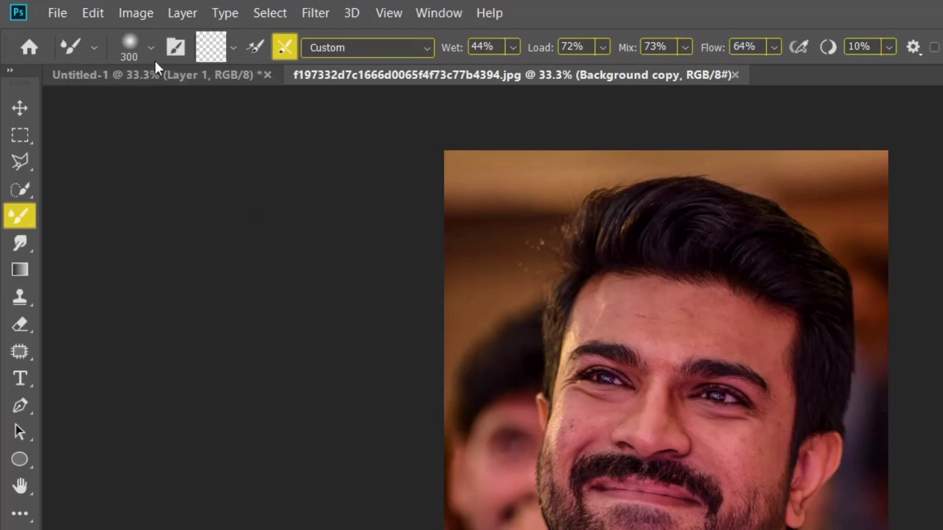
text(64)
click(151, 47)
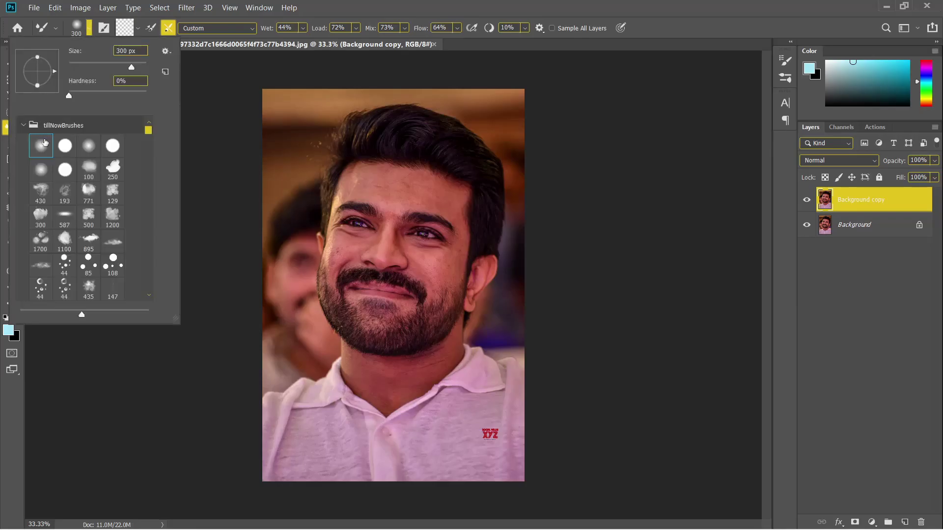
double_click(44, 143)
- Paint over the forehead, temples, chin and nose to smooth the skin
key(ctrl+plus)
scroll(386, 225, up, 1)
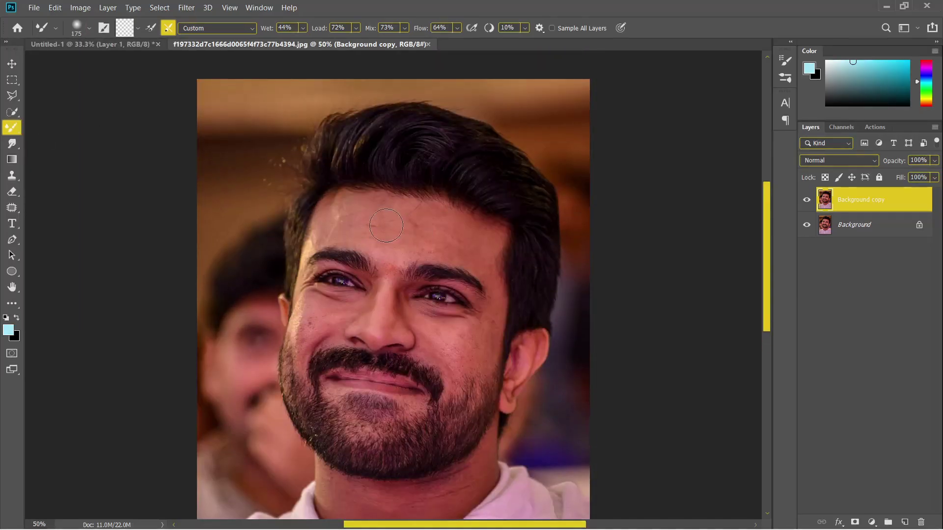
mouse_move(386, 225)
mouse_down()
mouse_move(321, 234)
mouse_move(371, 207)
mouse_up()
drag(443, 219, 493, 294)
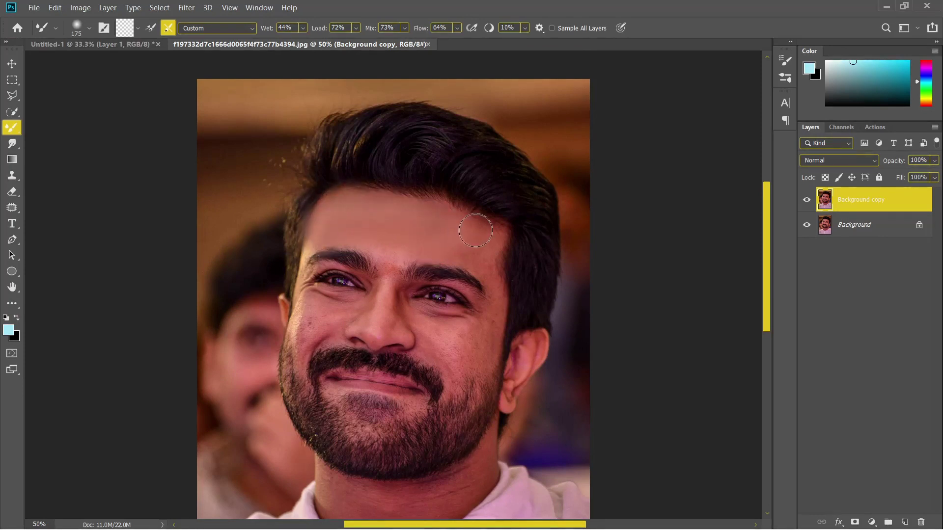
scroll(494, 295, down, 3)
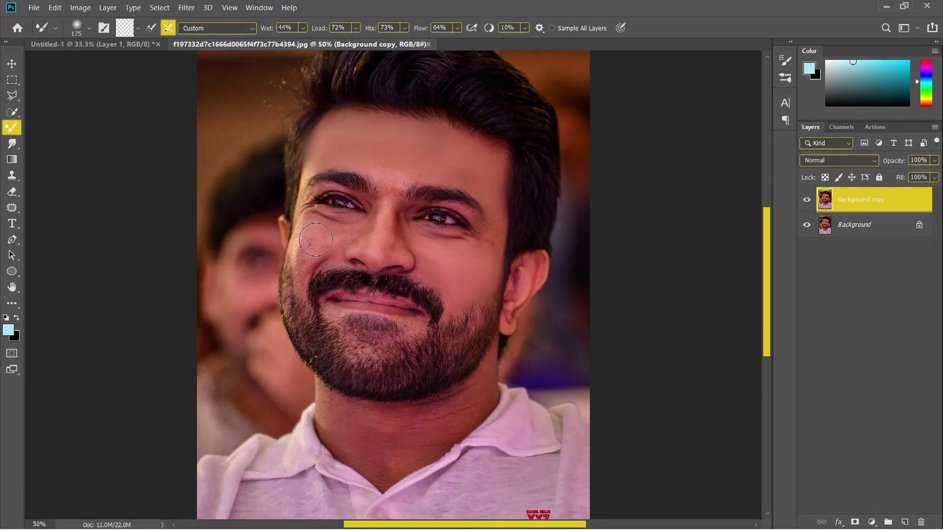
key(bracketleft)
key(bracketleft)
key(bracketleft)
key(ctrl+plus)
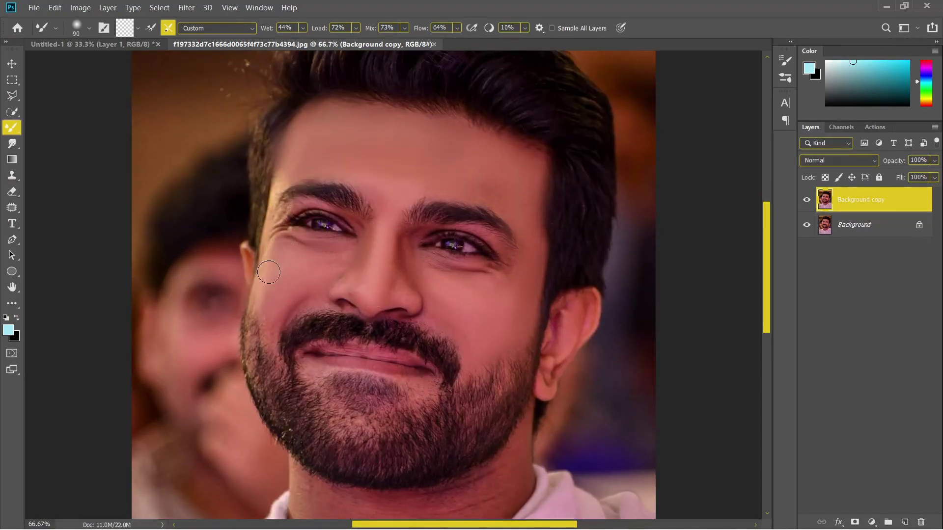
key(bracketright)
key(bracketright)
key(bracketright)
key(bracketleft)
key(bracketleft)
key(bracketleft)
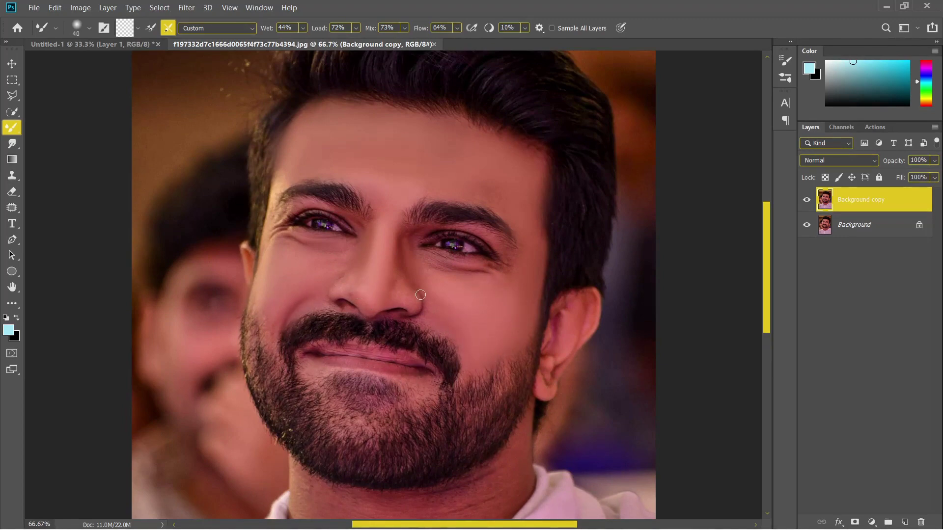
key(bracketright)
key(bracketright)
key(bracketright)
key(ctrl+minus)
key(ctrl+minus)
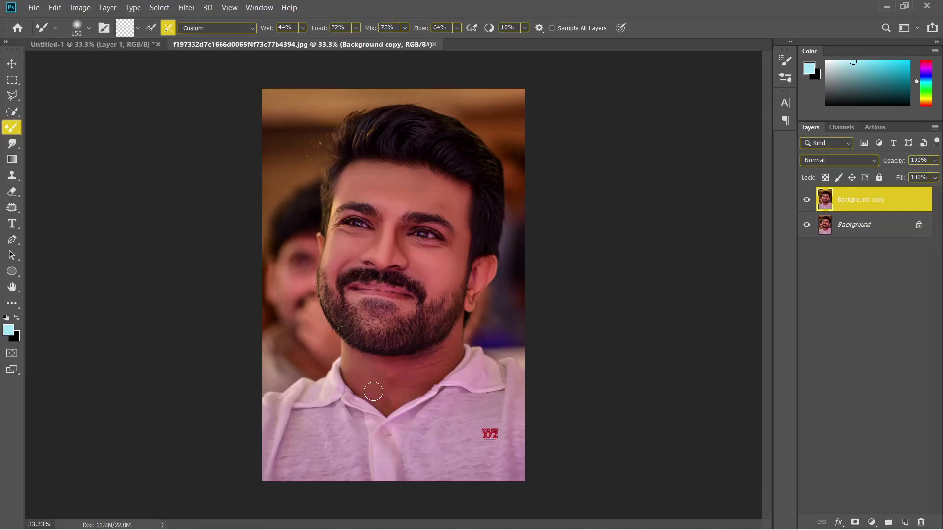
- Show Background copy and merge everything into a single Background layer
click(806, 201)
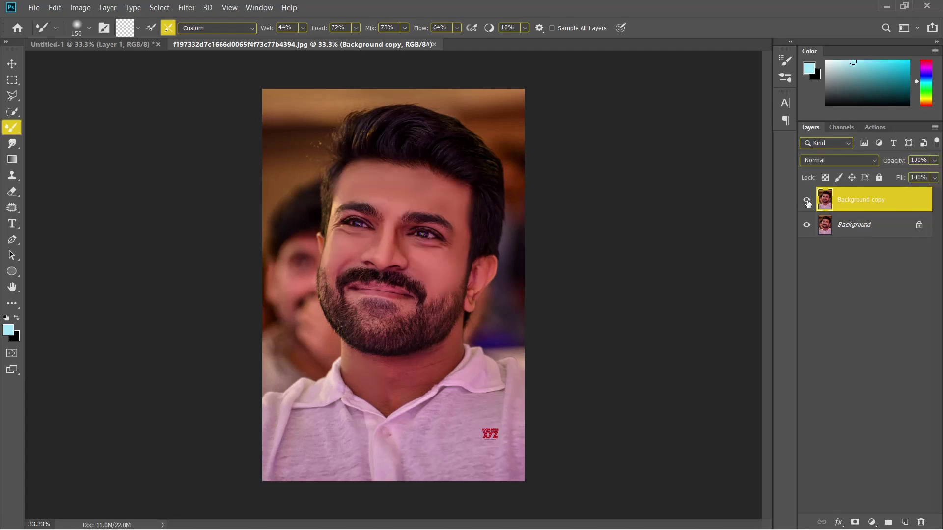
right_click(892, 205)
click(763, 376)
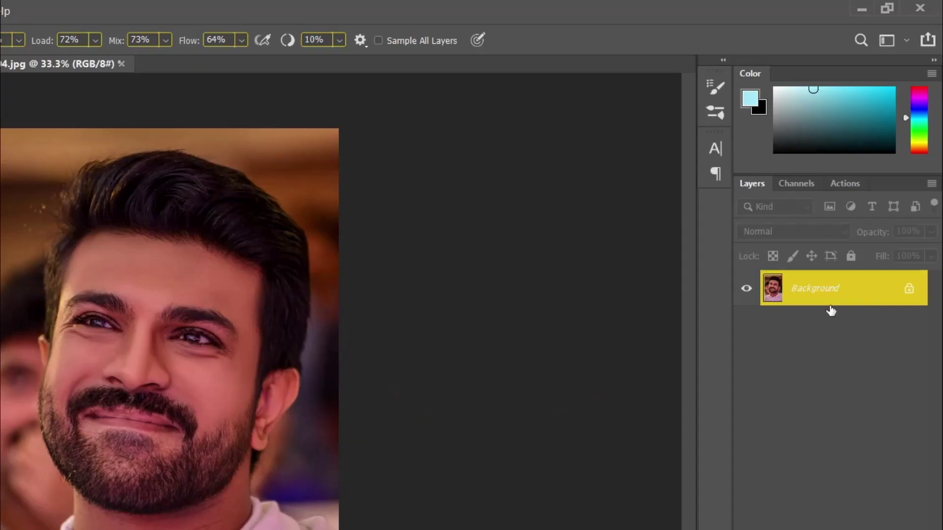
- Duplicate Background twice and name the copies 'screen' and 'multiply'
right_click(864, 290)
click(831, 325)
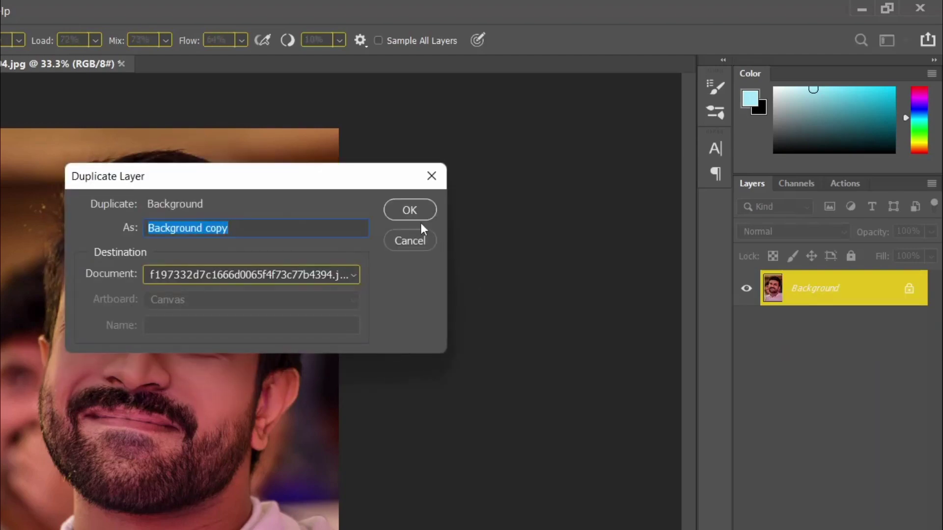
click(415, 212)
right_click(870, 203)
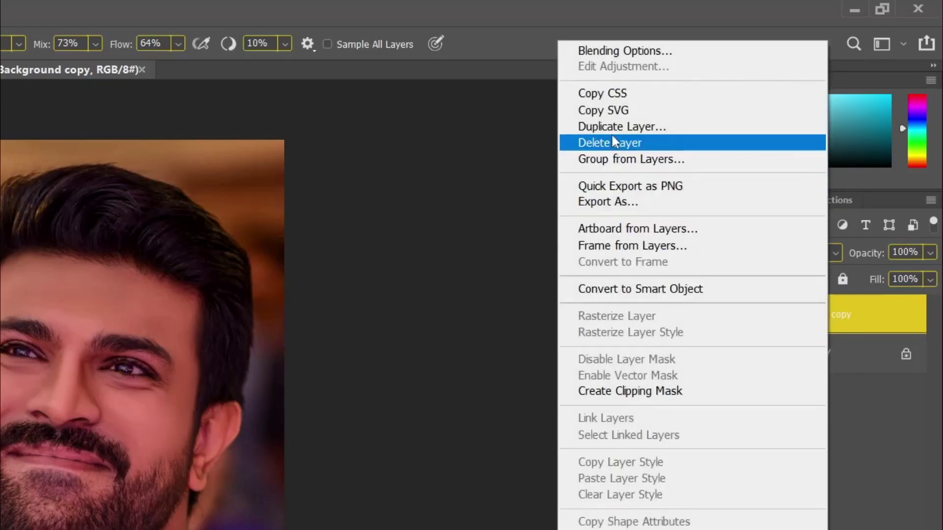
click(735, 89)
click(366, 231)
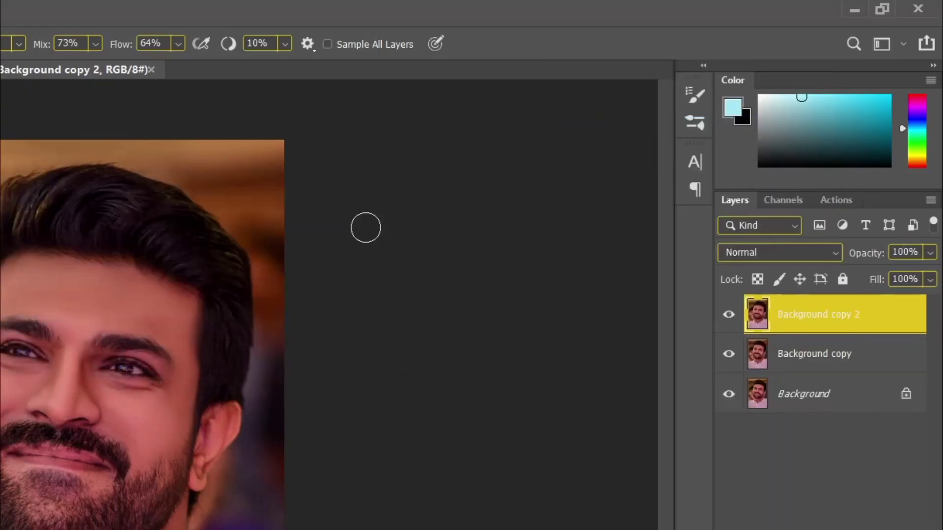
double_click(812, 318)
text(screen)
key(Return)
double_click(796, 353)
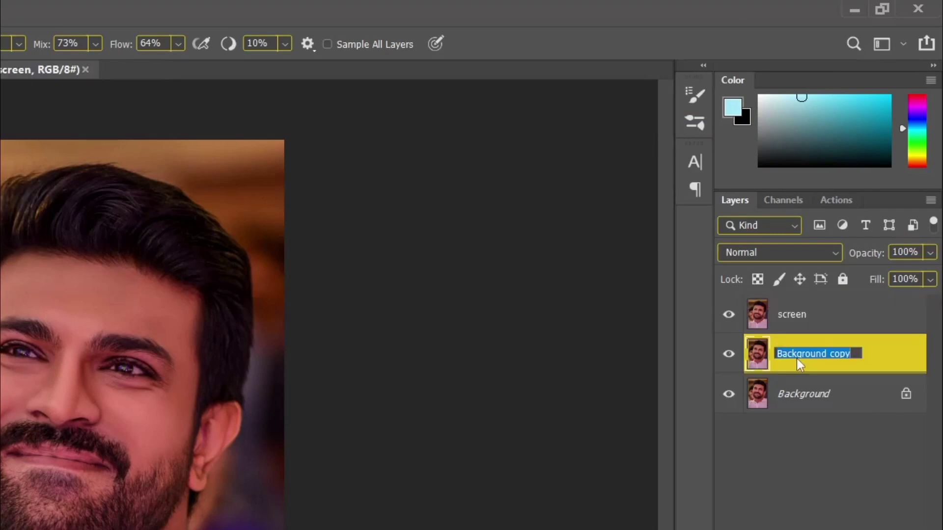
text(multiply)
key(Return)
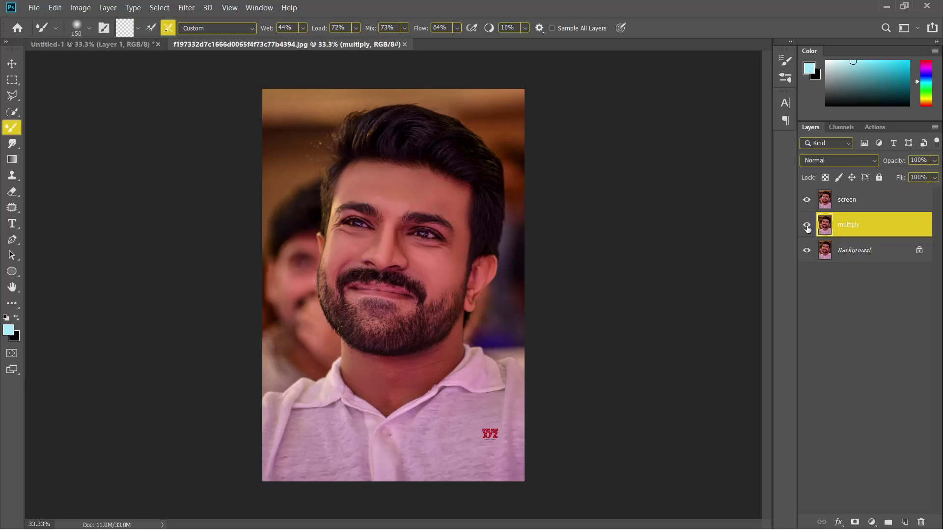
- Hide the multiply layer and set the screen layer's blend mode to Screen
click(807, 226)
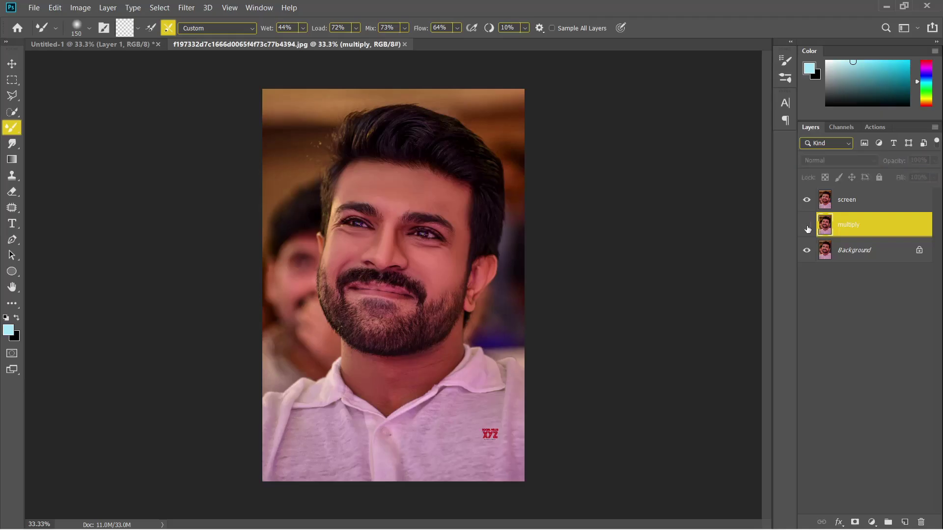
click(863, 202)
click(839, 161)
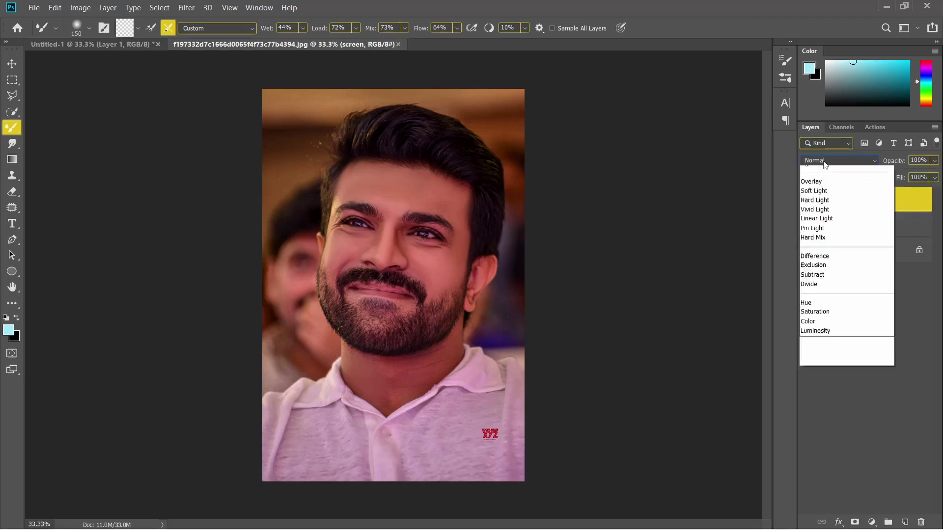
click(705, 294)
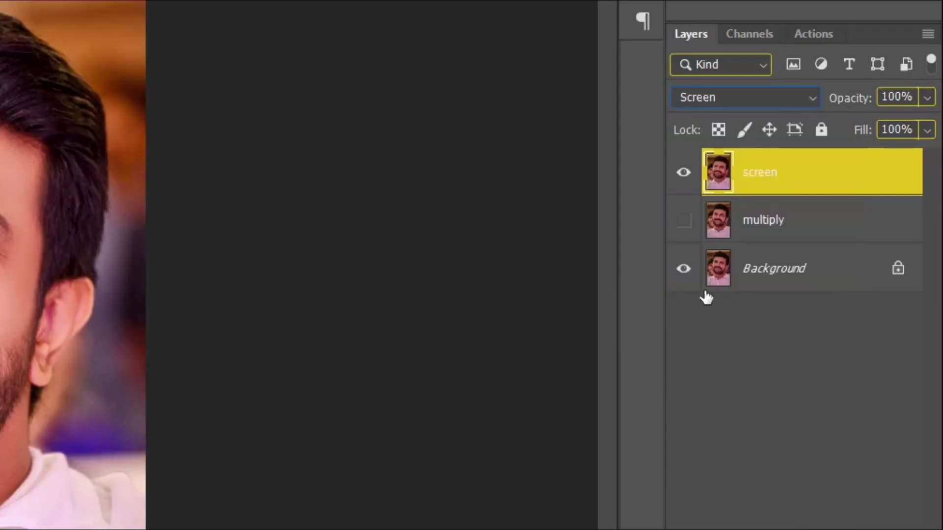
- Split the screen layer's Underlying Layer black Blend If slider to about 123/158
double_click(882, 204)
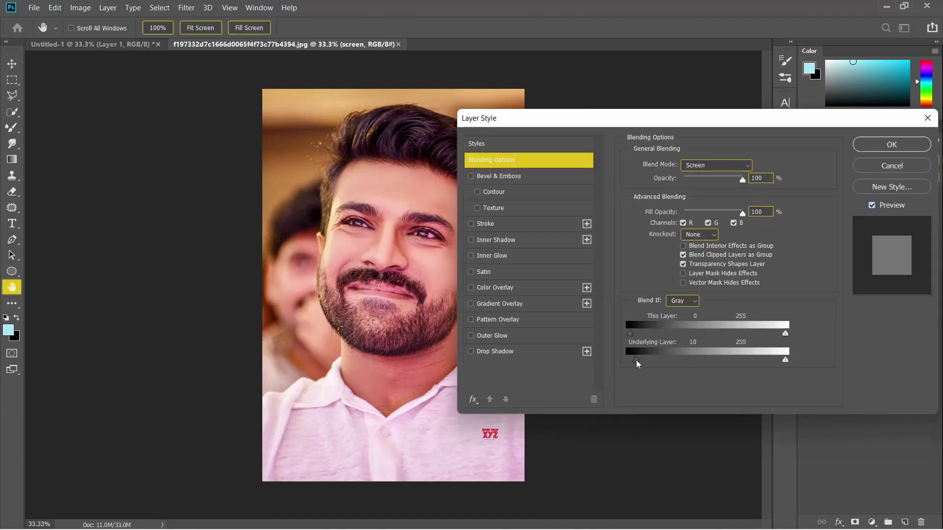
drag(590, 117, 628, 66)
drag(673, 308, 735, 307)
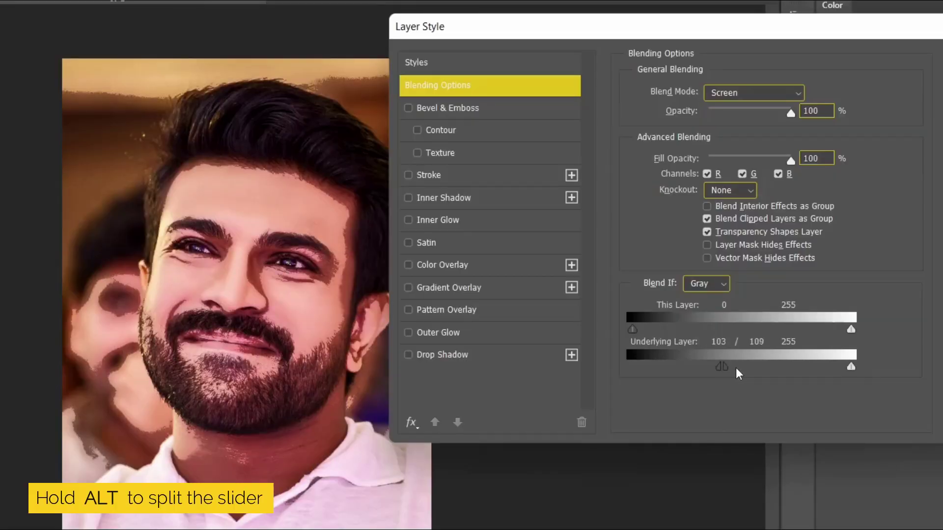
mouse_move(735, 367)
mouse_down()
mouse_move(776, 305)
mouse_move(743, 307)
mouse_move(773, 309)
mouse_up()
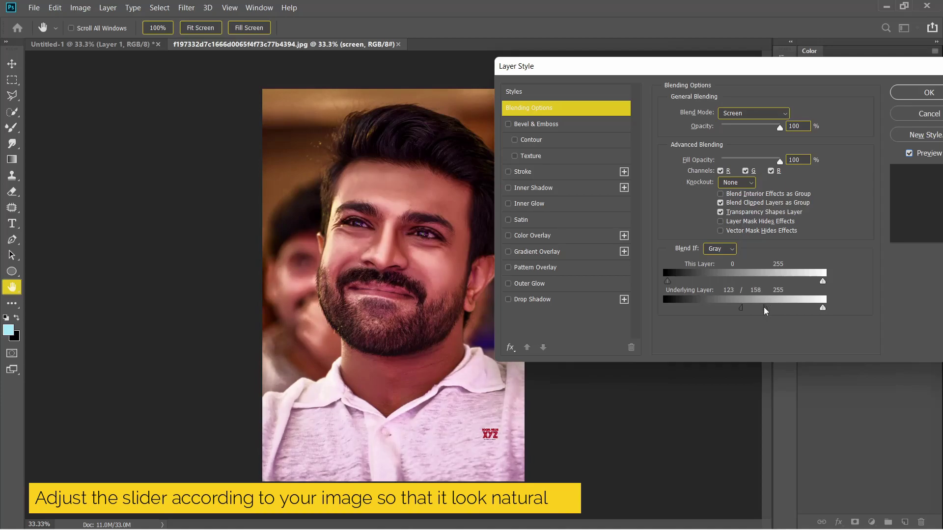
click(917, 94)
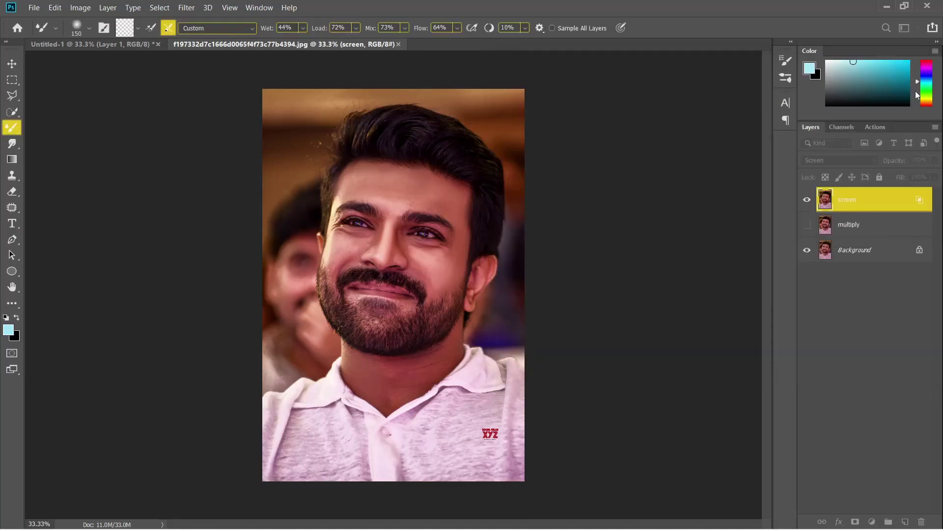
- Show multiply, hide screen, and set multiply's blend mode to Multiply
click(859, 225)
click(806, 225)
click(807, 200)
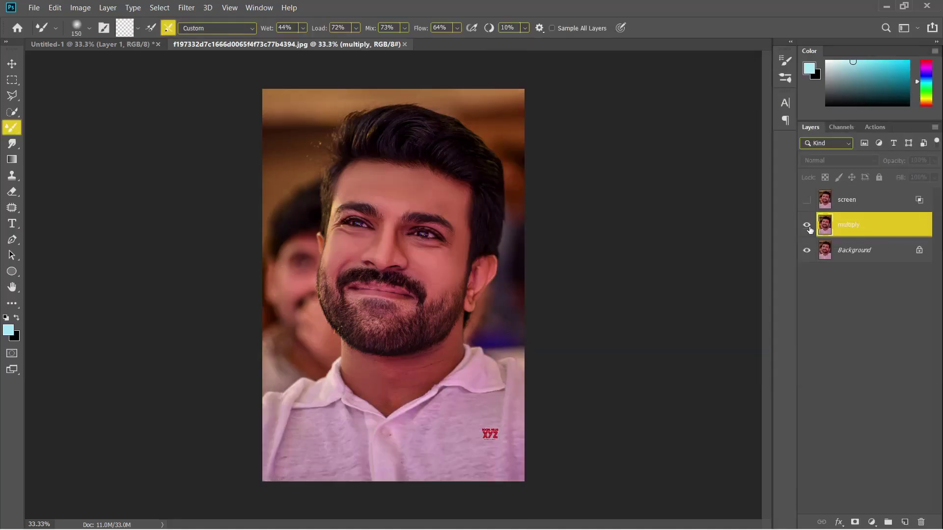
click(852, 161)
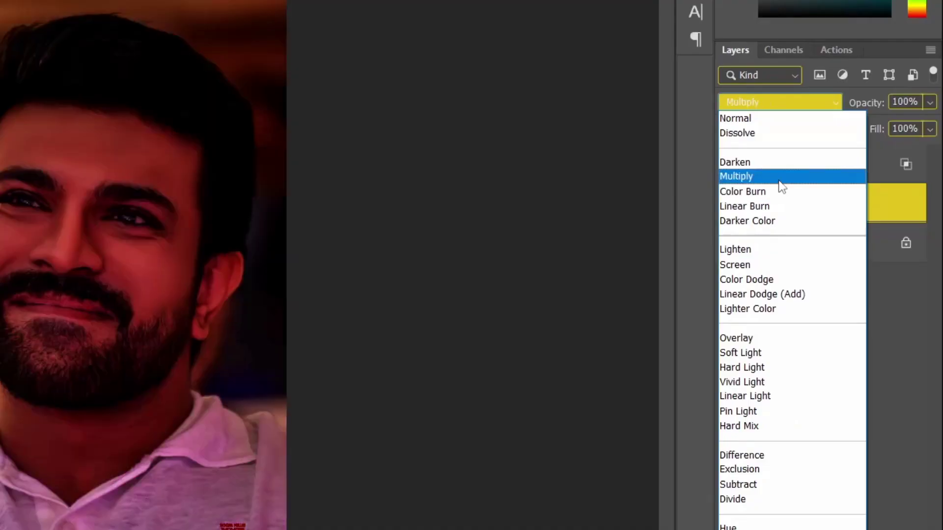
click(840, 209)
click(806, 199)
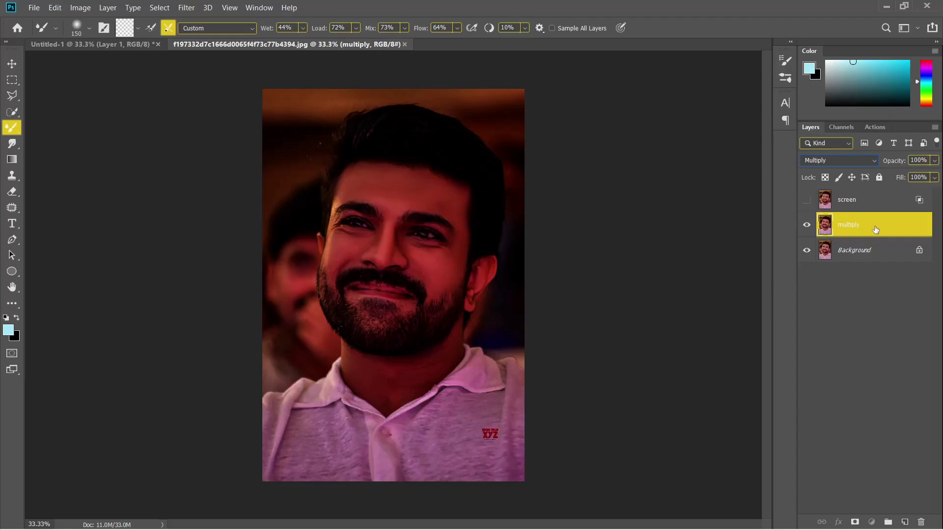
- Split the multiply layer's Underlying Layer white Blend If slider to 92/144
key(h)
double_click(896, 230)
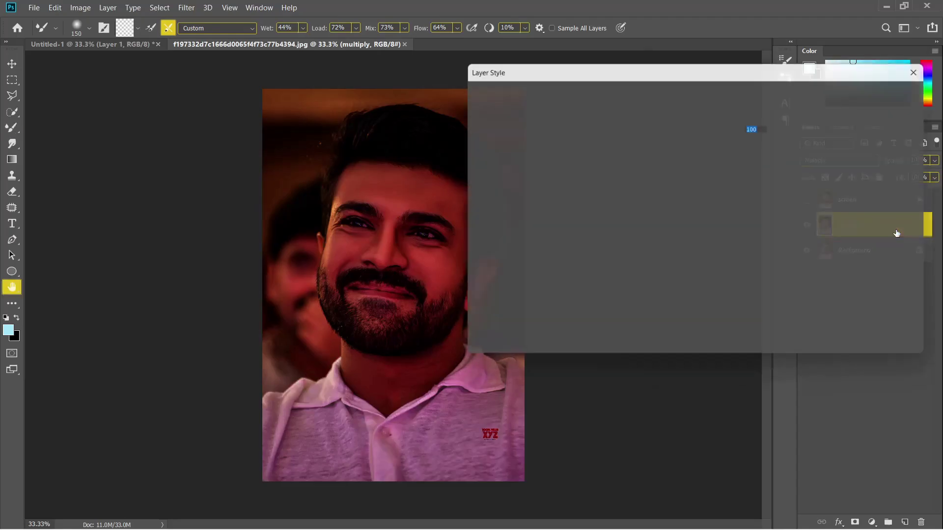
drag(645, 65, 679, 31)
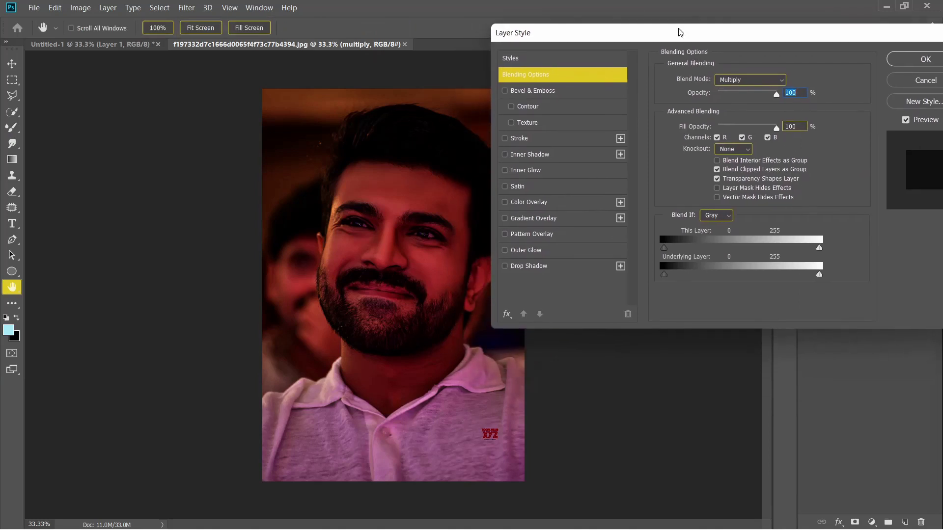
drag(801, 274, 708, 274)
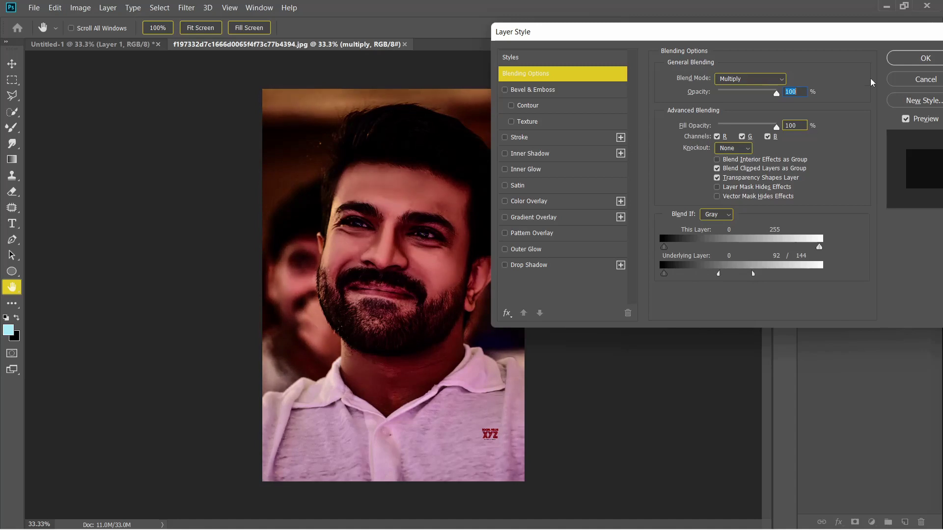
click(900, 58)
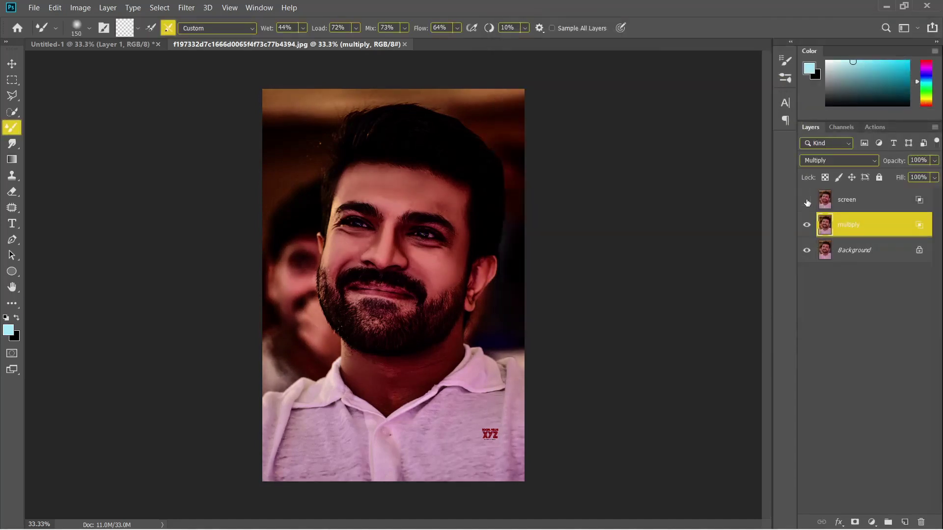
- Show the screen layer, set multiply opacity to 64%, and select both layers
click(807, 200)
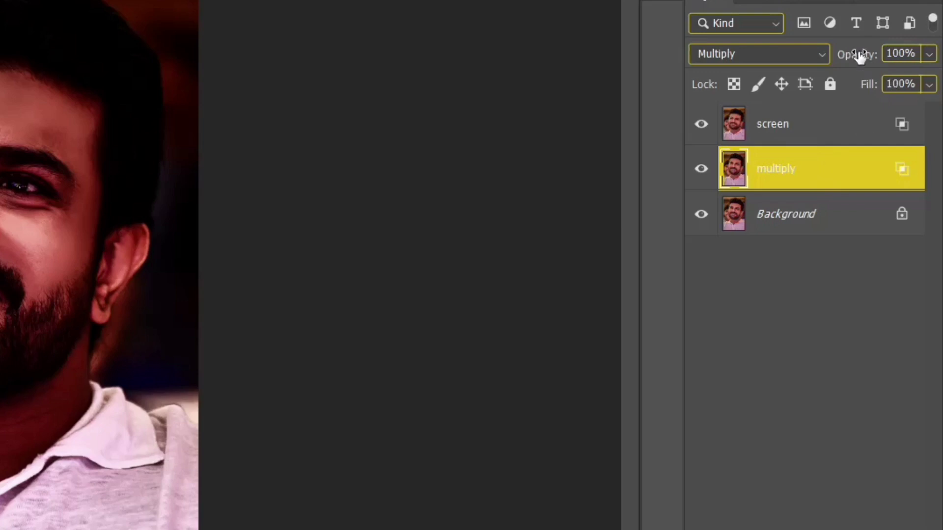
mouse_move(860, 55)
mouse_down()
mouse_move(830, 56)
mouse_move(842, 58)
mouse_up()
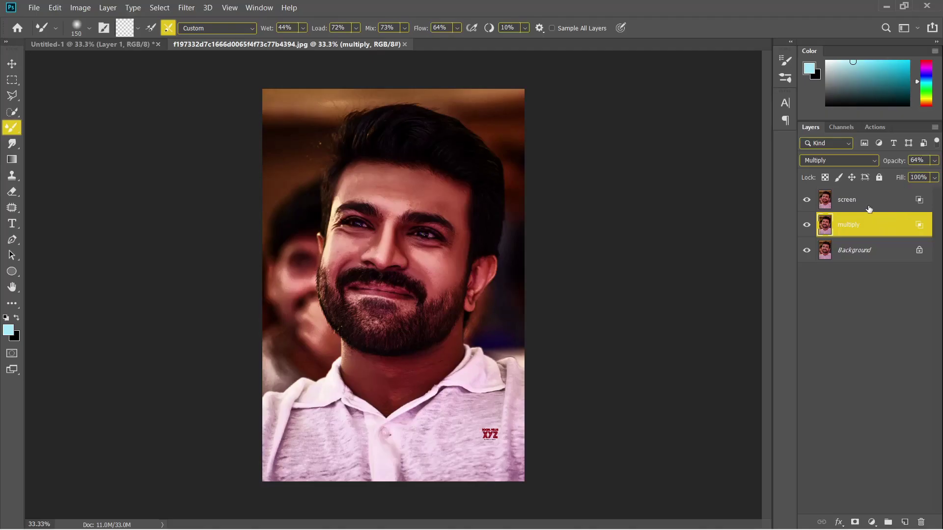
click(870, 207)
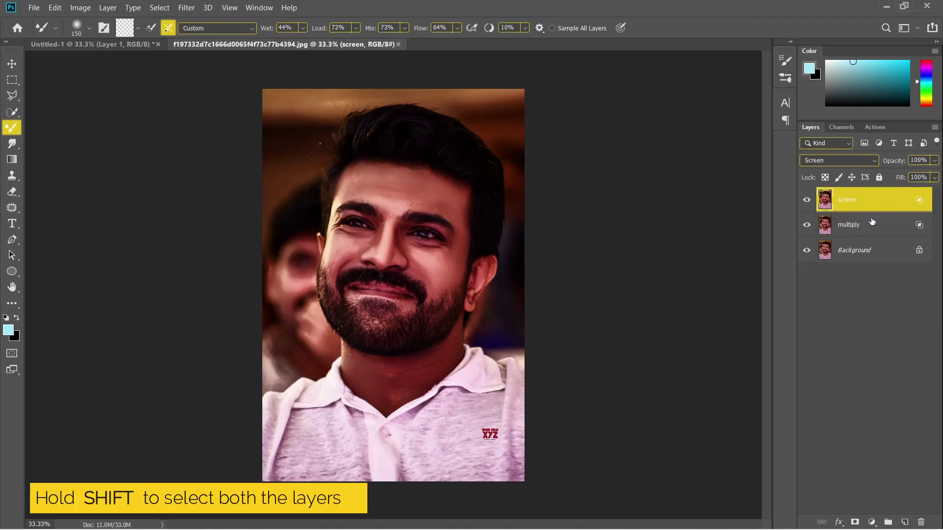
shift+click(874, 226)
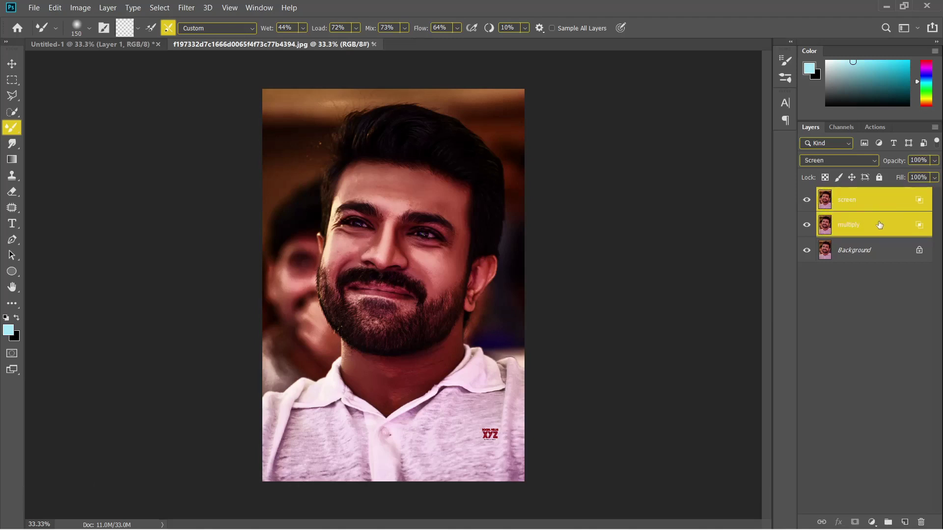
right_click(879, 225)
- Group both layers as 'Dodge and Burn', add a mask, and Apply Image with Multiply
click(770, 101)
text(Dodge and Burn)
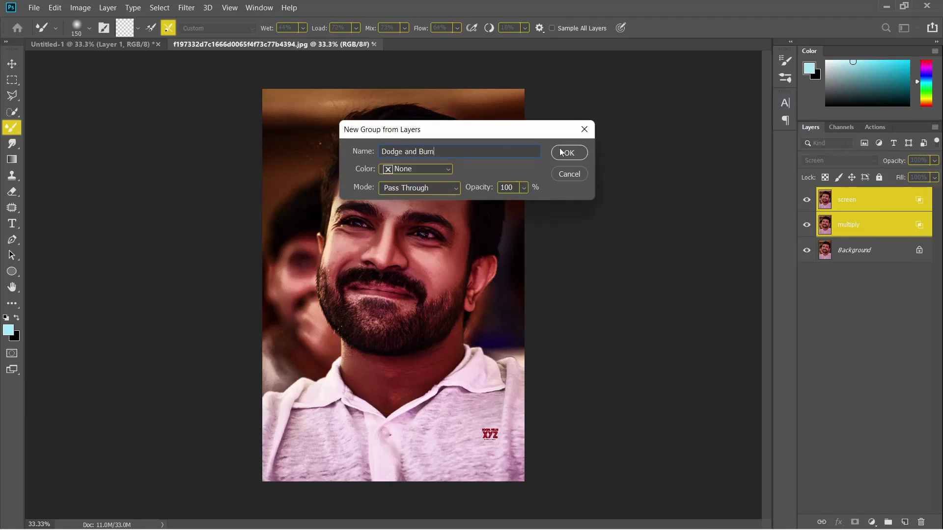
click(562, 152)
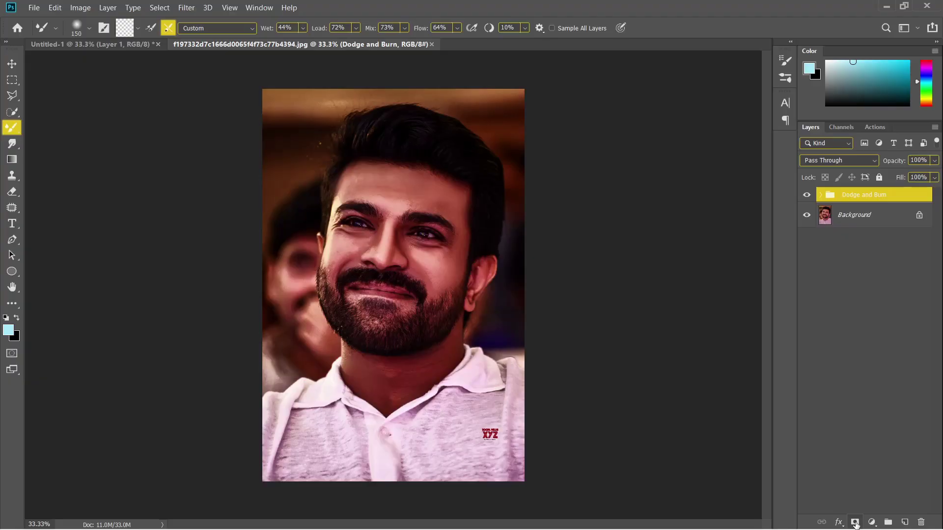
click(855, 524)
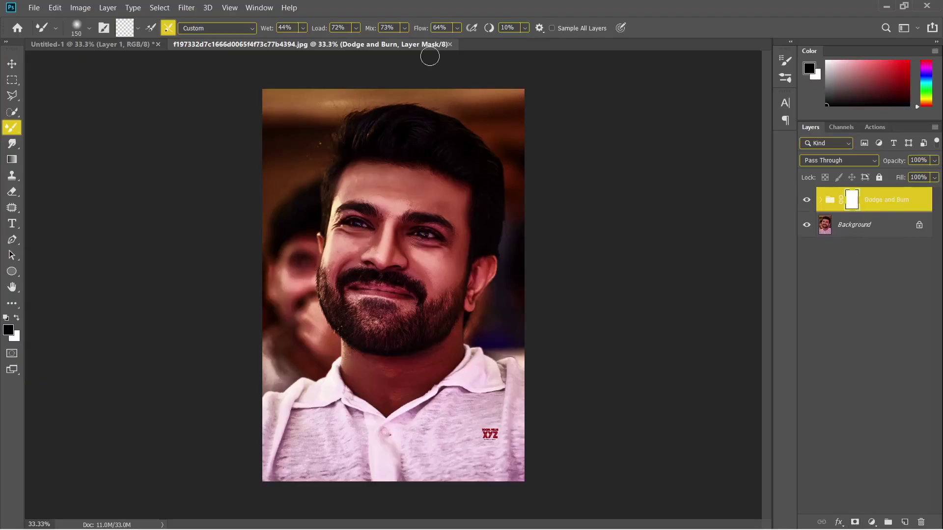
click(84, 8)
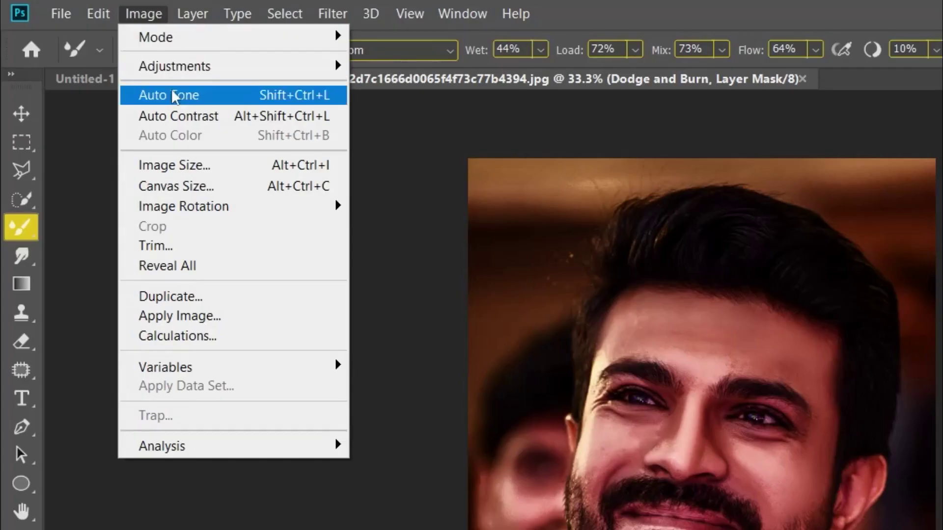
click(198, 317)
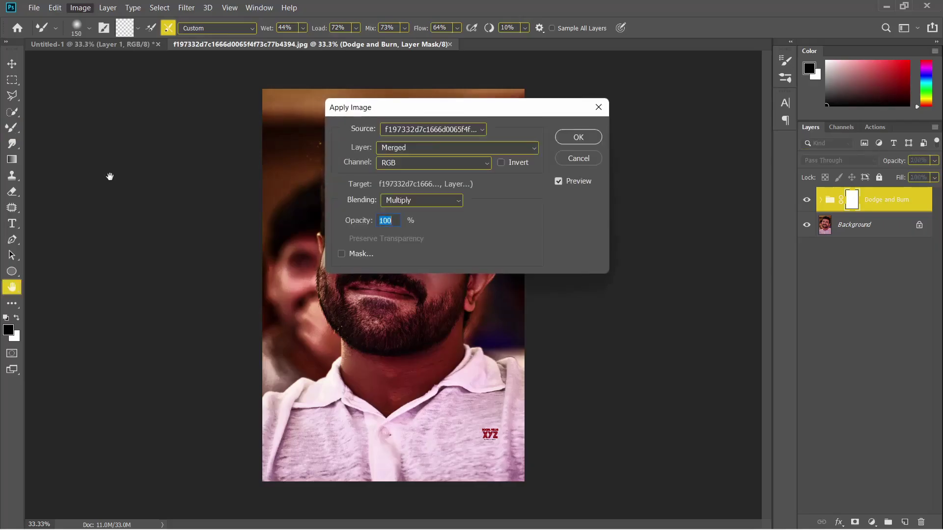
click(578, 139)
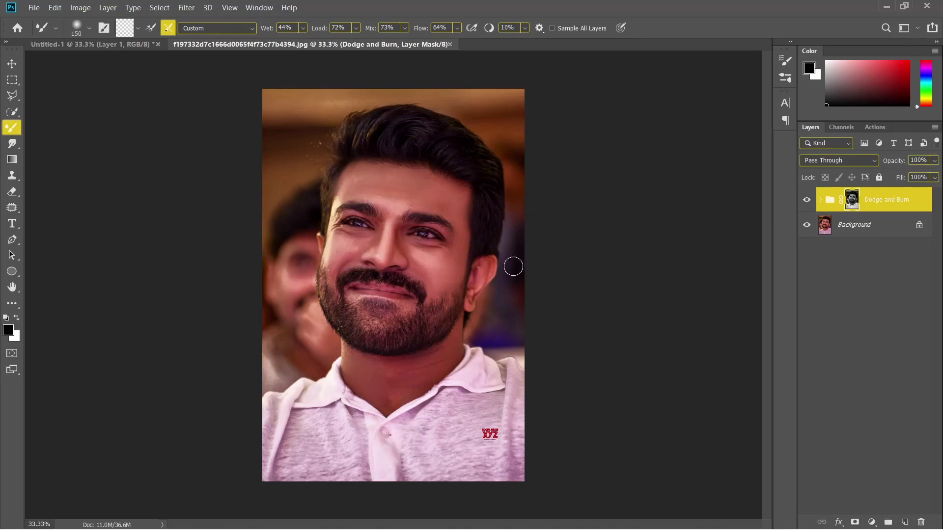
- Compare the group on and off, then merge it with Background into one layer
click(806, 200)
click(807, 200)
shift+click(884, 226)
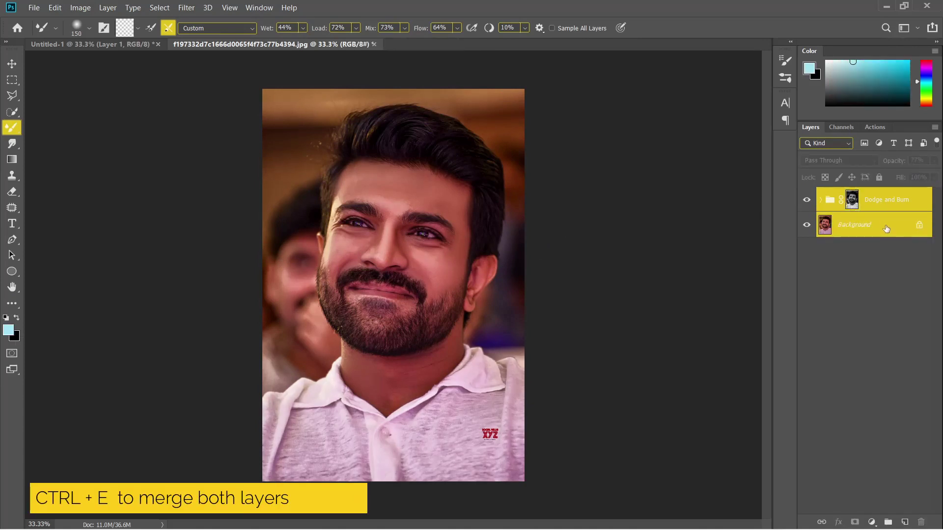
key(ctrl+e)
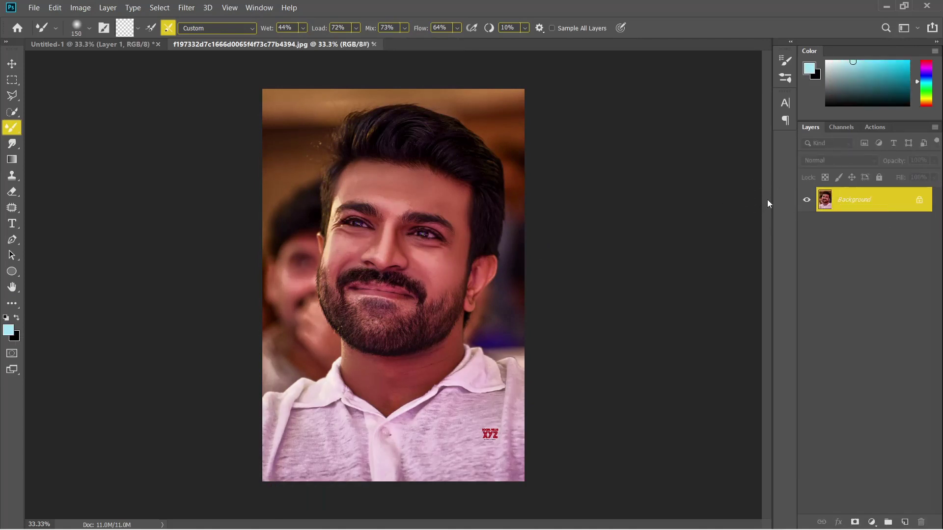
- Quick-select the man, mask out his background, and drag the cutout onto the Untitled-1 poster
click(4, 115)
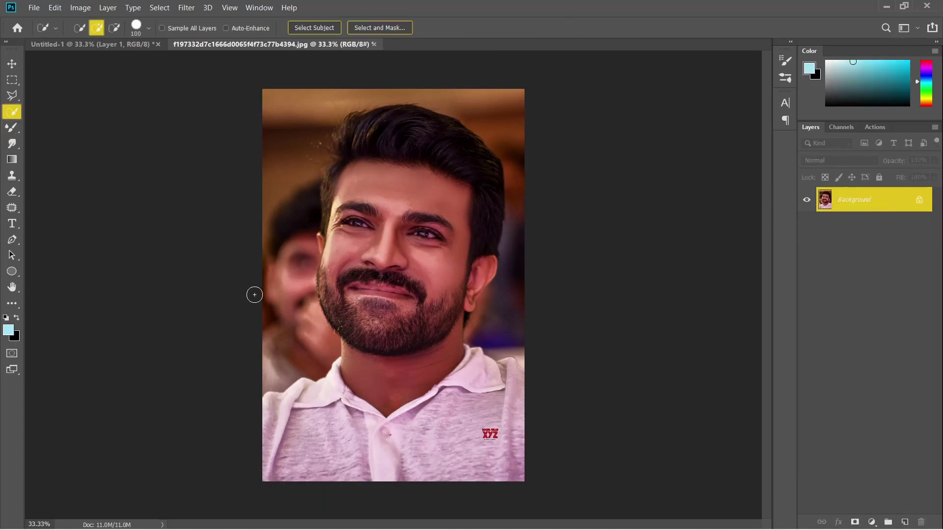
drag(336, 419, 410, 130)
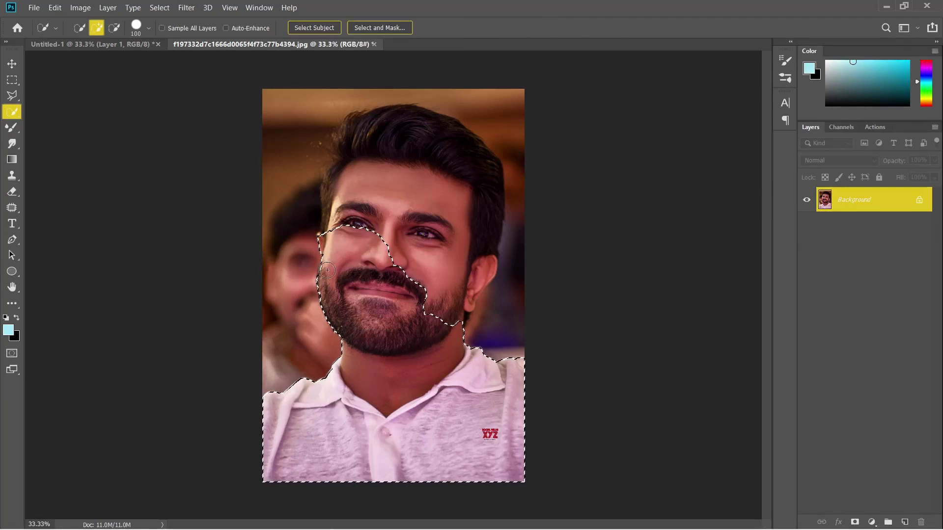
drag(295, 147, 332, 191)
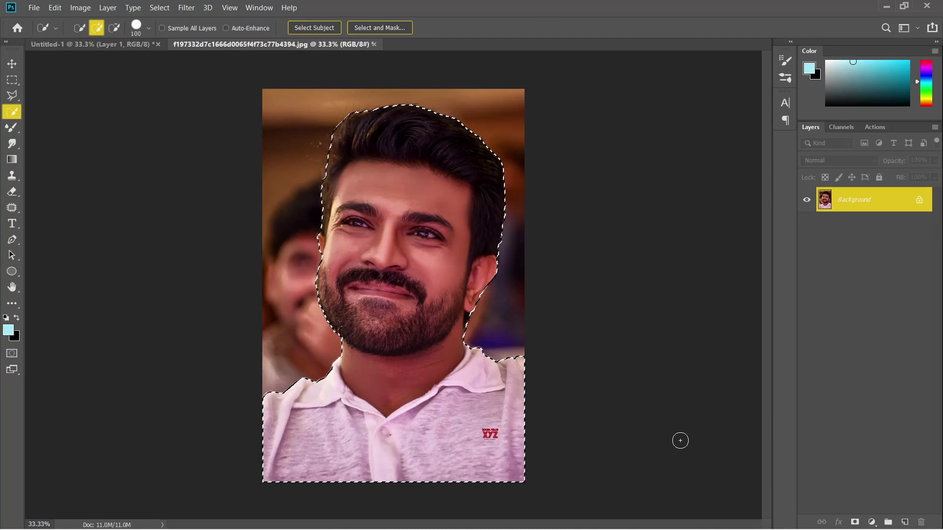
click(854, 522)
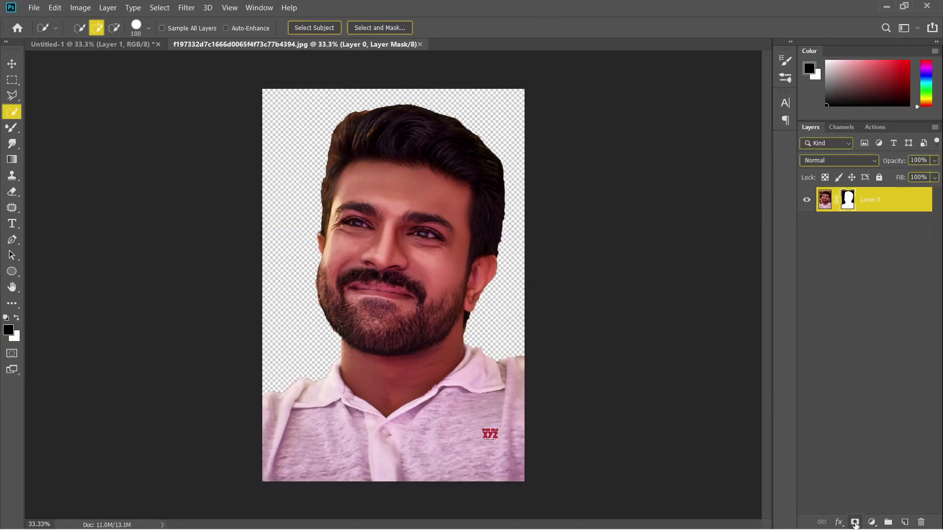
key(v)
drag(519, 370, 286, 156)
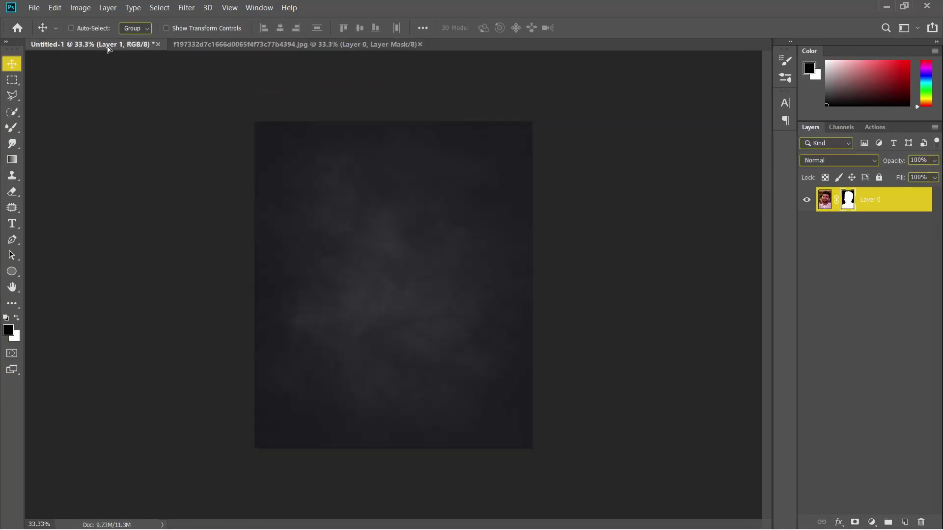
- Drop the cutout portrait into the poster and scale it into position
drag(386, 249, 418, 273)
key(b)
key(d)
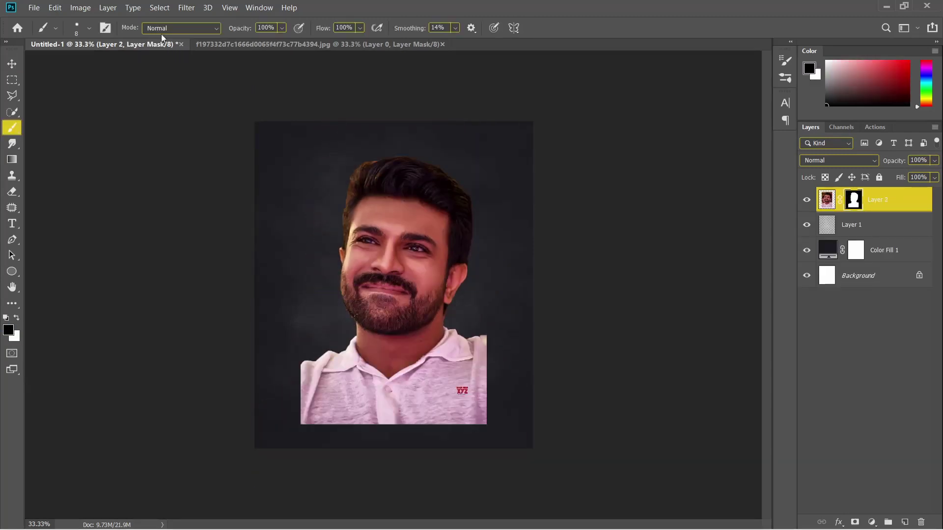
- Paint black with a large soft low-flow brush to fade the shirt's bottom edges
click(87, 28)
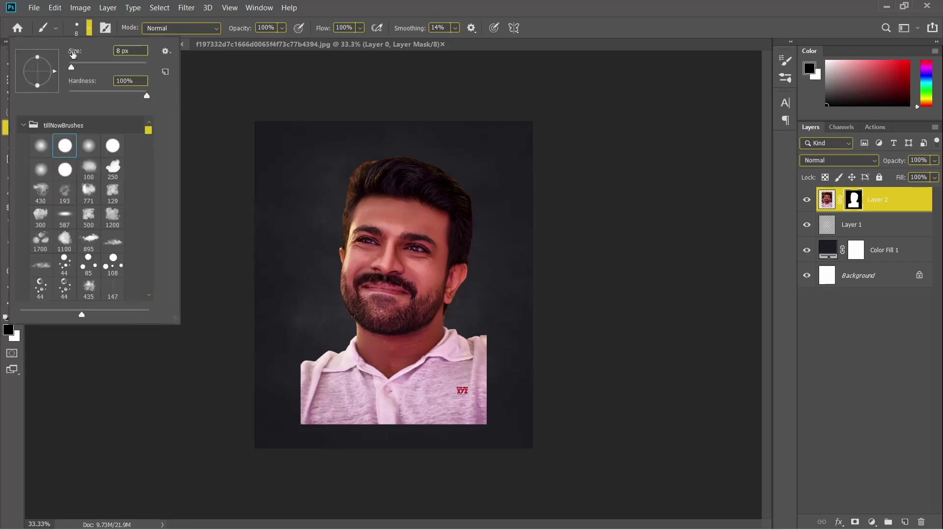
click(41, 147)
click(210, 350)
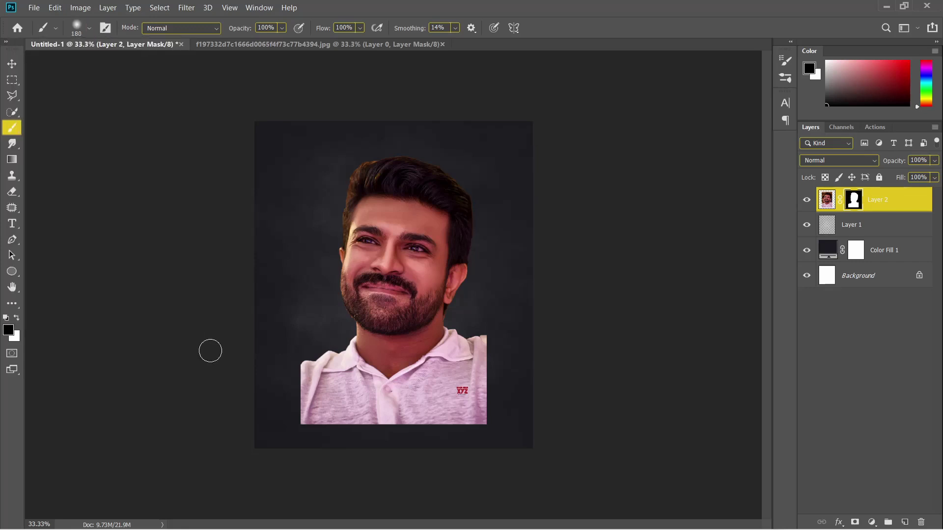
key(bracketright)
key(bracketright)
key(bracketright)
drag(288, 453, 203, 451)
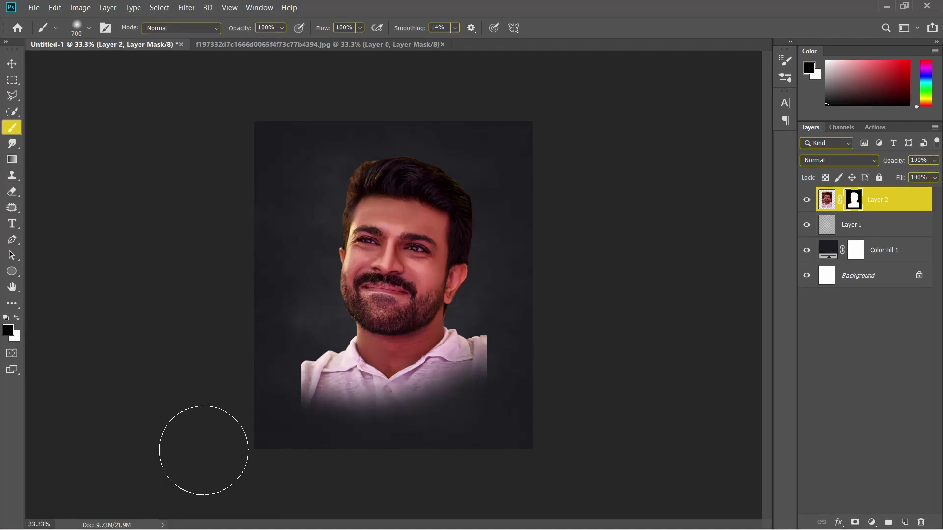
key(bracketleft)
key(bracketleft)
drag(280, 415, 525, 353)
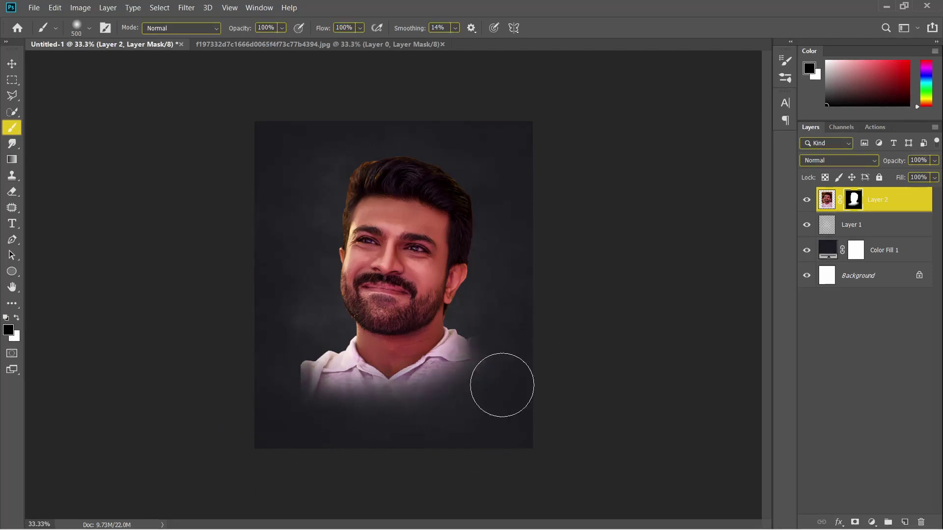
mouse_move(502, 385)
mouse_down()
mouse_move(274, 371)
mouse_move(275, 421)
mouse_up()
drag(322, 28, 262, 30)
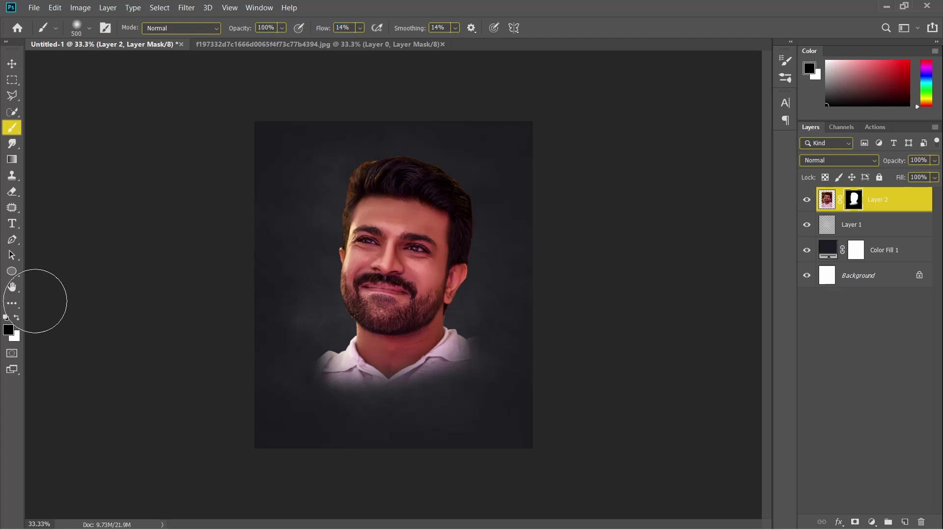
- Paint white on the mask to restore part of the lower shirt
click(17, 319)
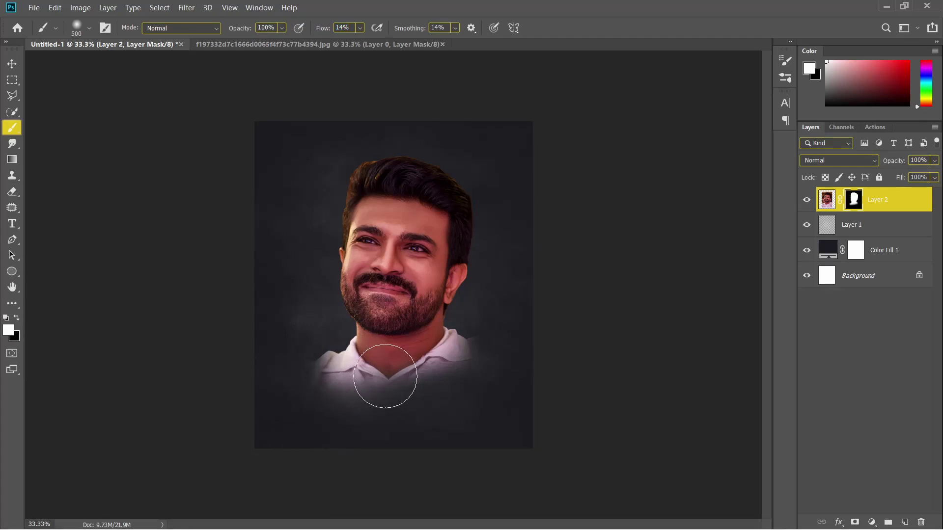
drag(338, 375, 393, 379)
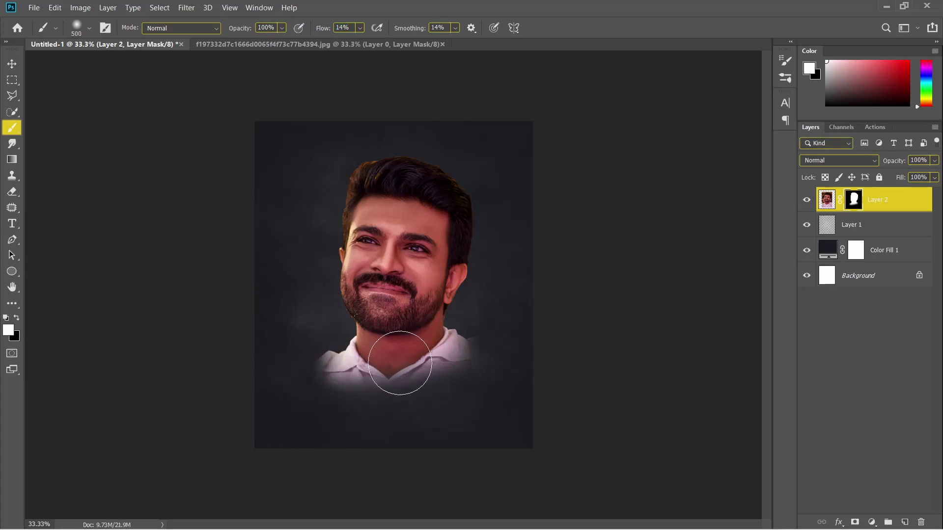
drag(358, 375, 442, 337)
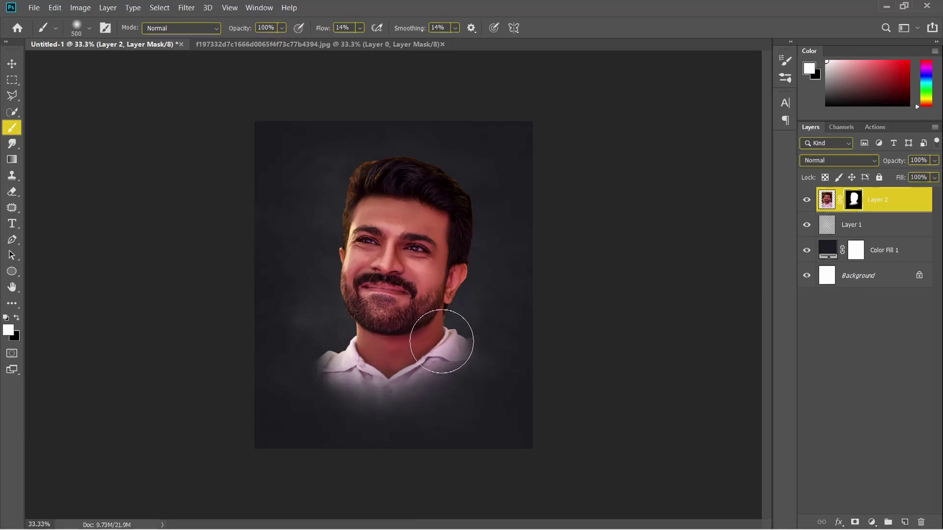
key(x)
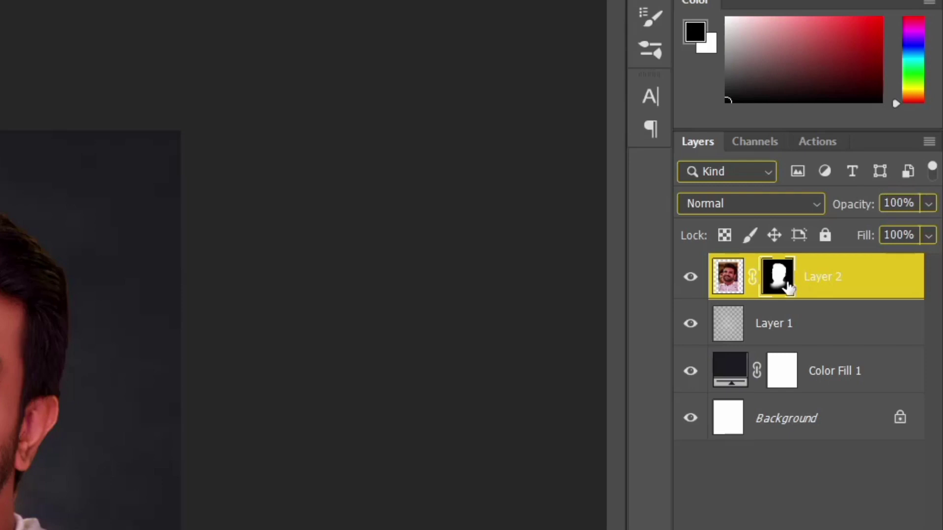
- Apply the portrait's mask to Layer 2 and duplicate the layer as 'main copy'
right_click(789, 288)
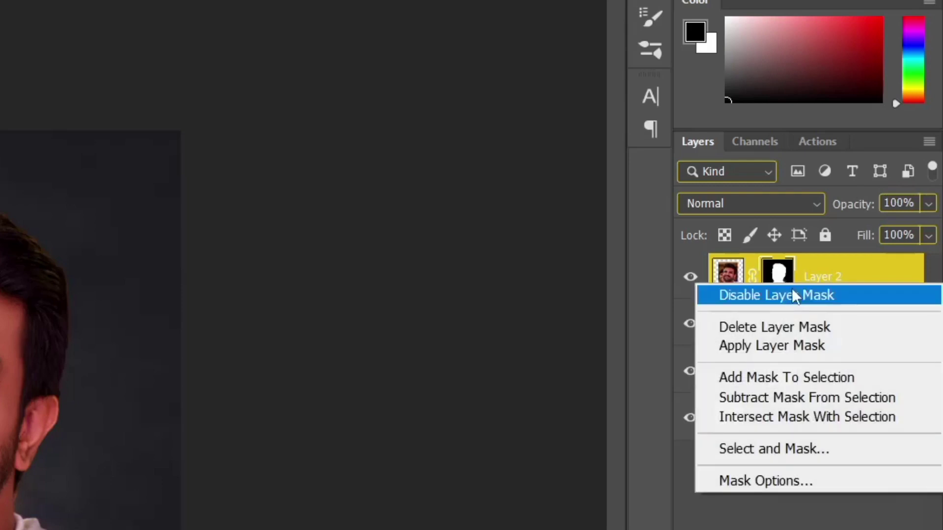
click(795, 345)
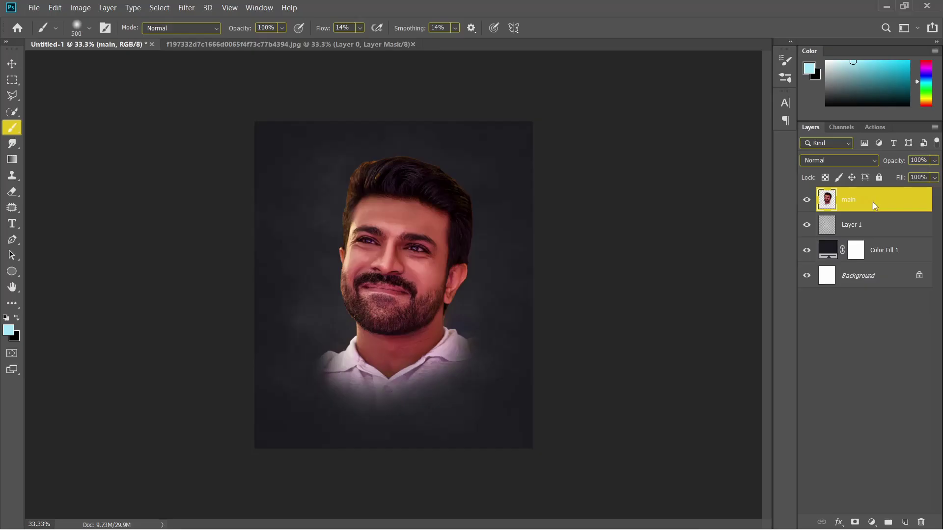
right_click(874, 202)
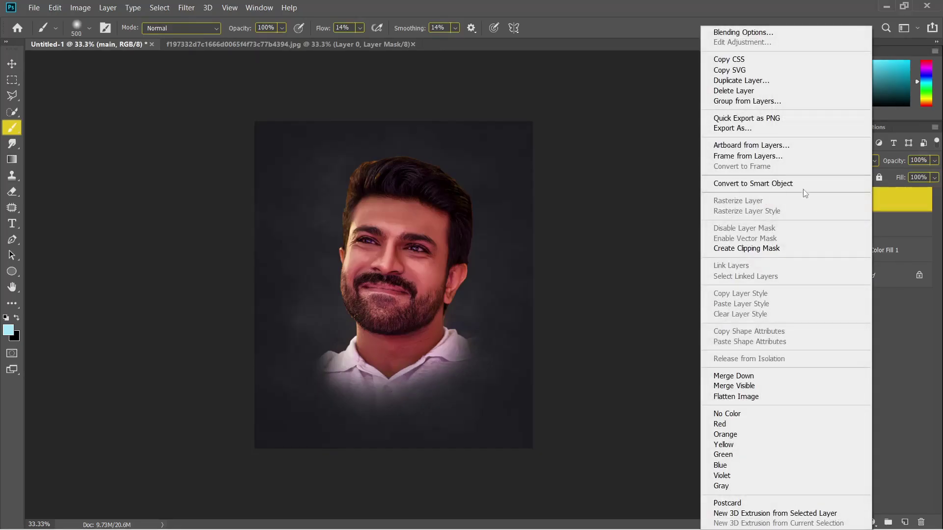
click(750, 81)
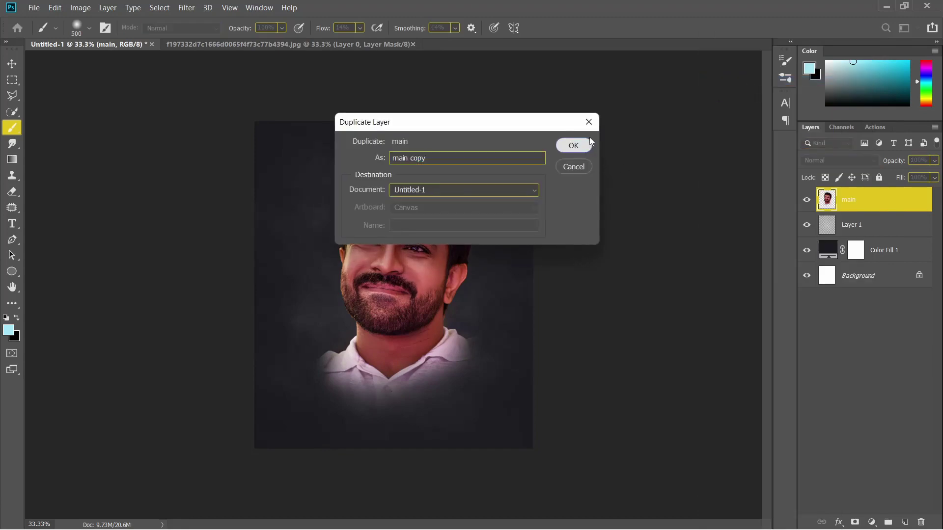
click(574, 145)
- Set up the Smudge tool at 78% strength with a scattered hair brush
click(12, 143)
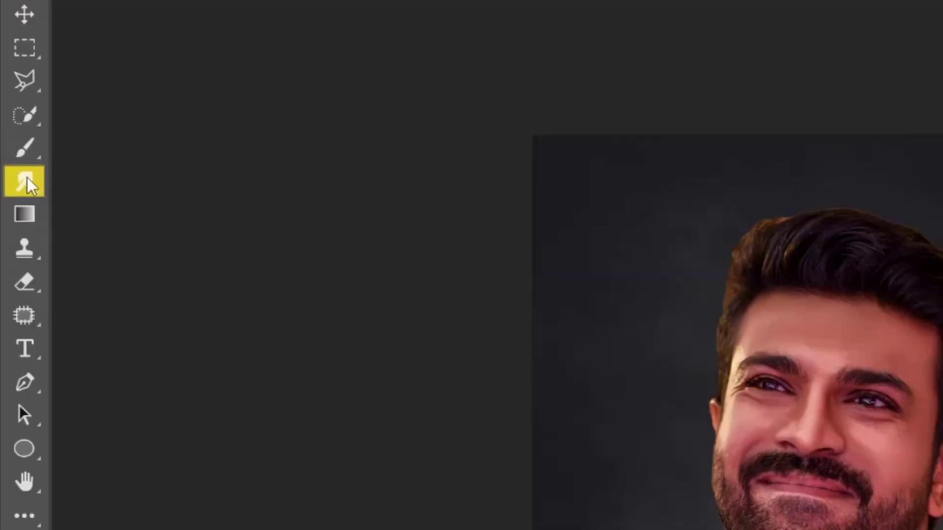
scroll(443, 189, up, 3)
scroll(443, 189, up, 2)
key(7)
key(8)
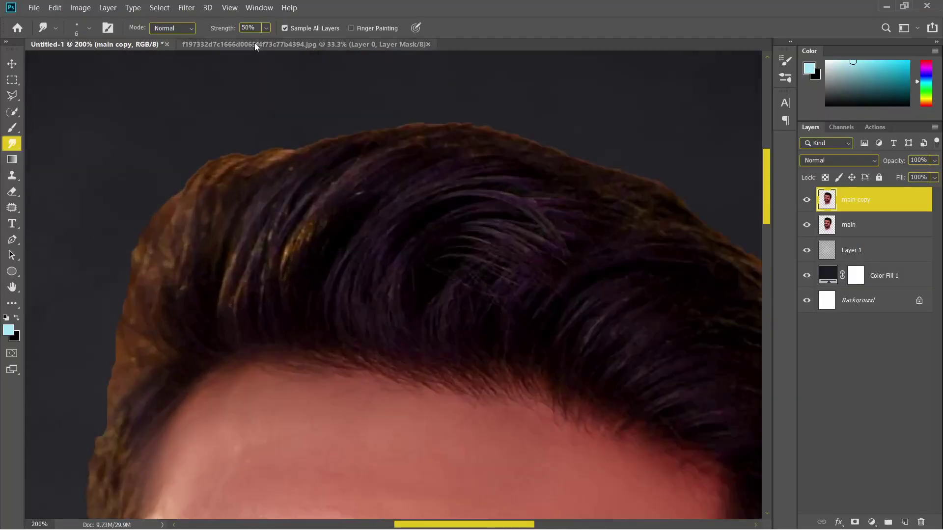
click(89, 28)
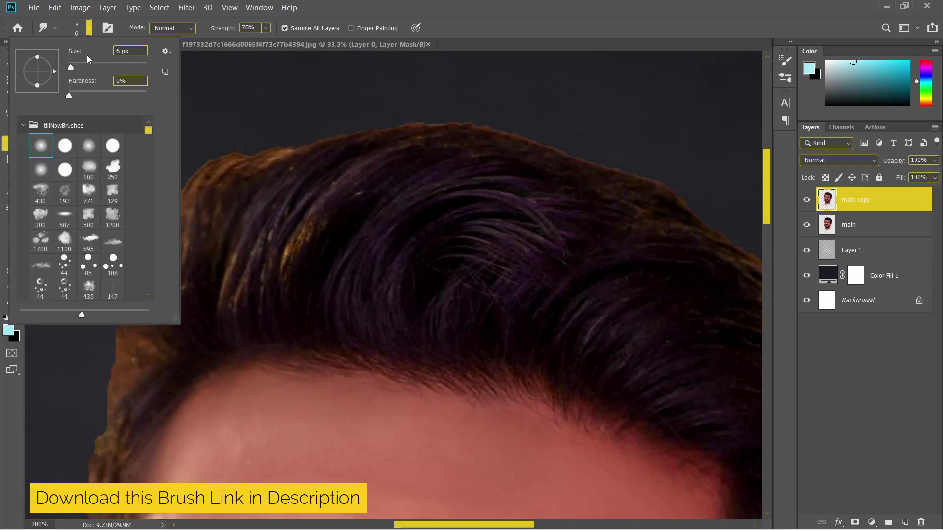
double_click(84, 264)
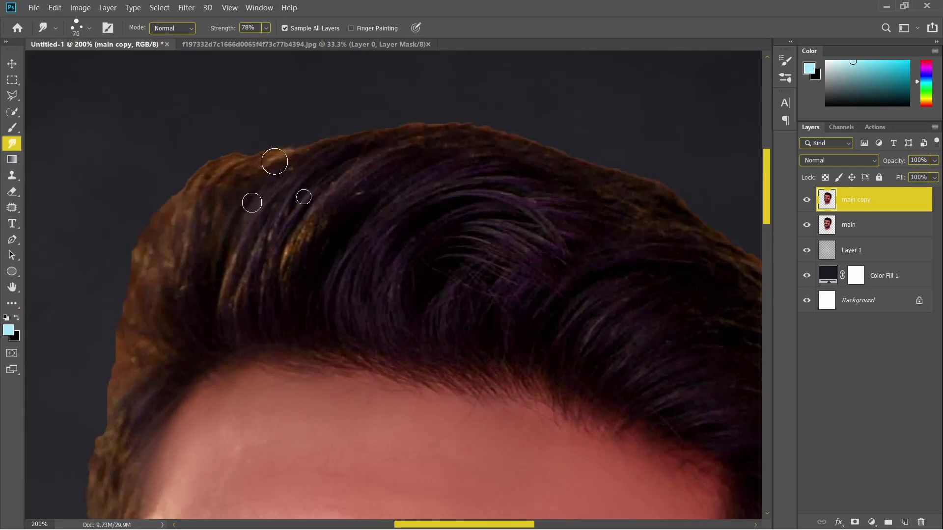
scroll(269, 201, down, 4)
- Rotate the view to about 175 degrees and smudge the lower hair edge soft
key(r)
mouse_move(270, 201)
mouse_down()
mouse_move(185, 309)
mouse_move(396, 377)
mouse_up()
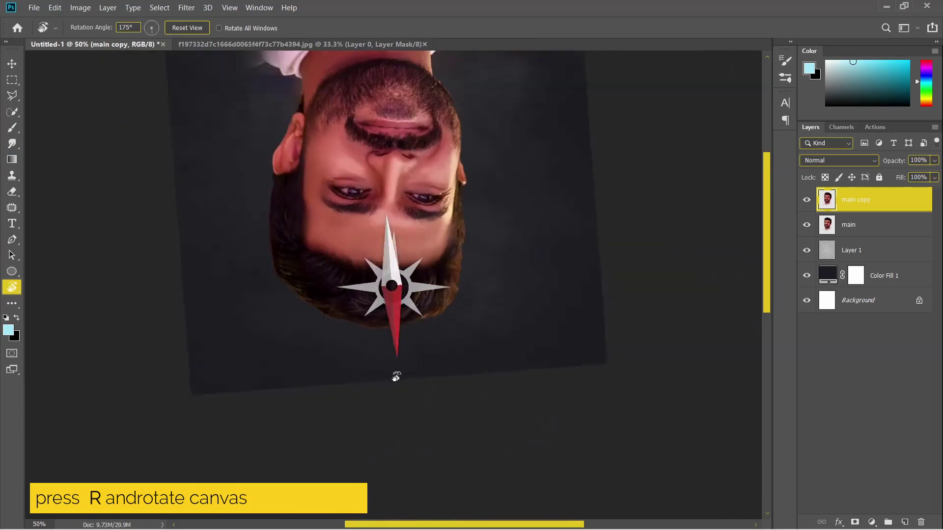
scroll(396, 377, up, 3)
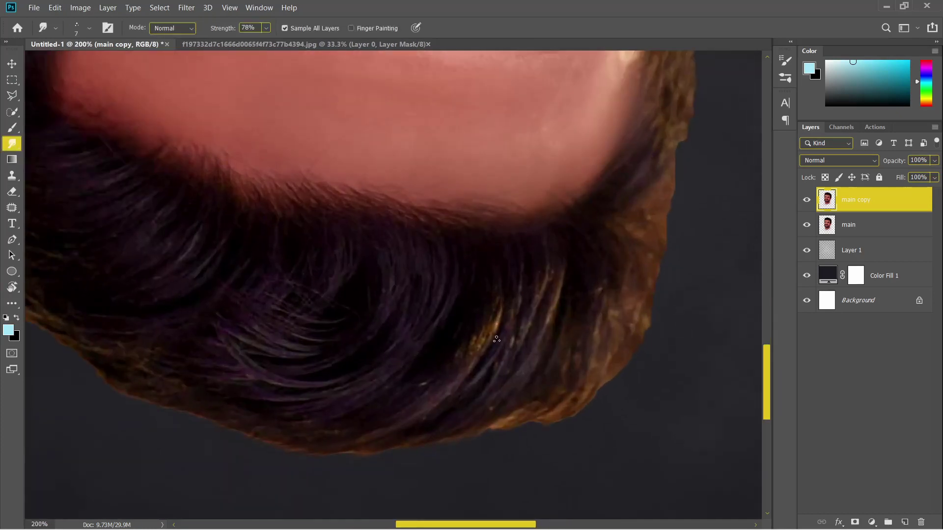
drag(497, 338, 458, 400)
scroll(328, 170, down, 2)
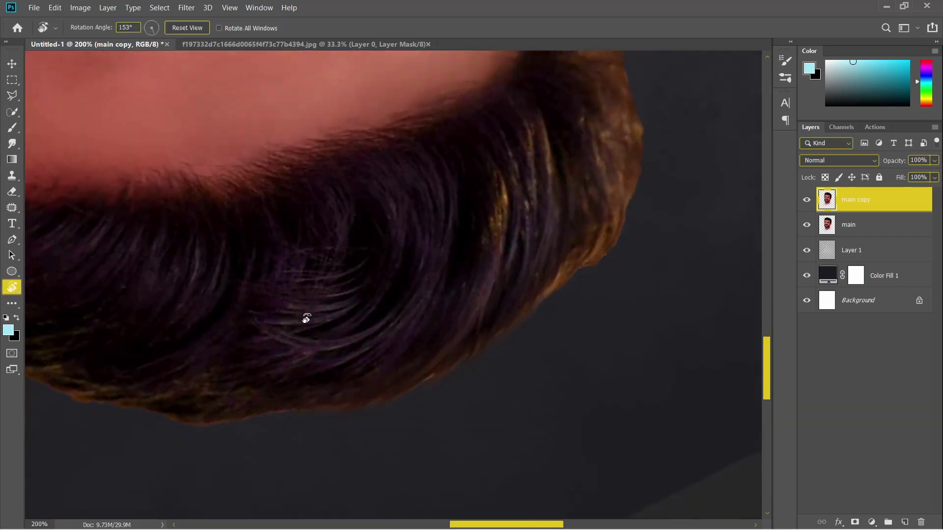
scroll(304, 315, down, 2)
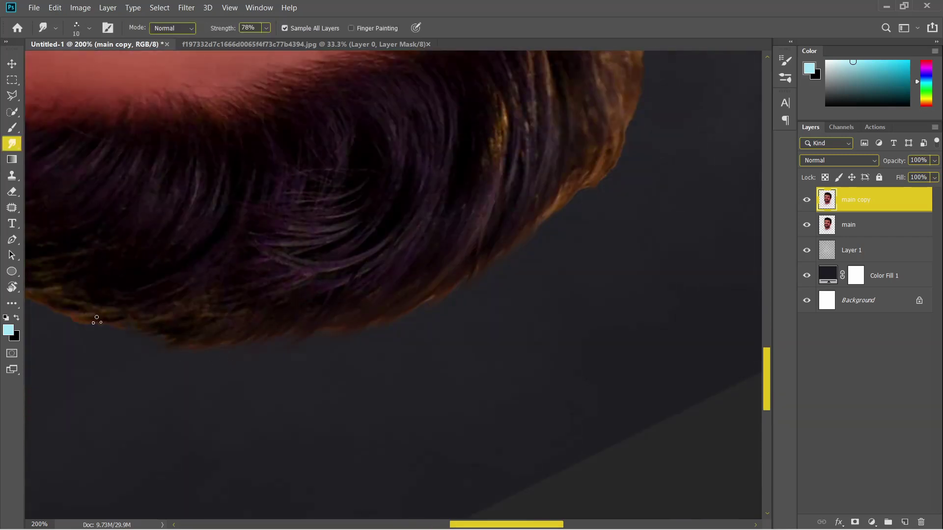
scroll(245, 343, left, 3)
- Enlarge the smudge brush to 20 and smear the dark under-eye shadow at 200% zoom
key(bracketright)
scroll(402, 295, up, 2)
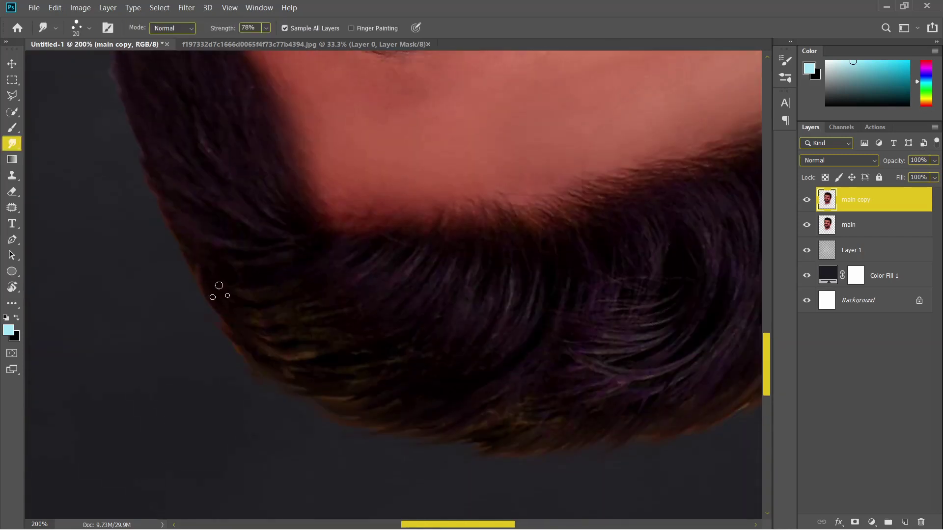
scroll(145, 272, up, 3)
key(bracketright)
key(bracketright)
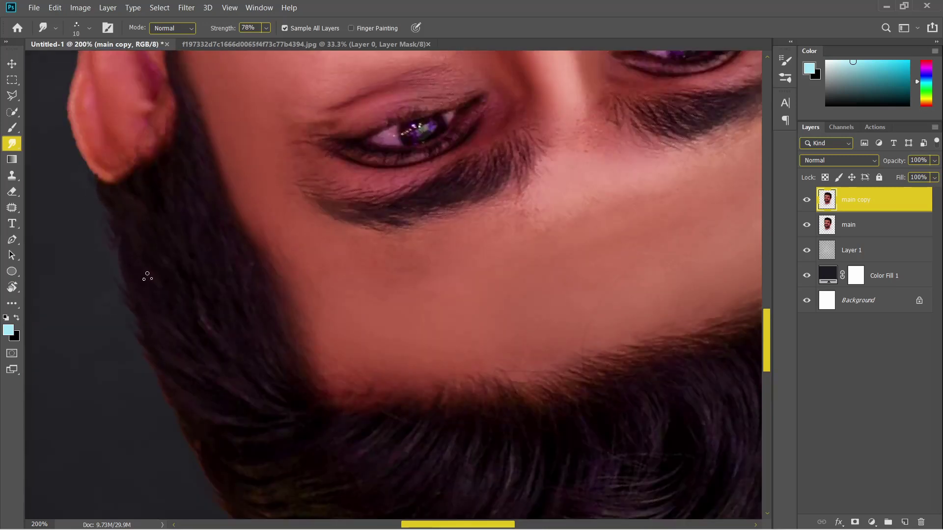
scroll(231, 362, down, 3)
scroll(655, 298, up, 1)
key(bracketright)
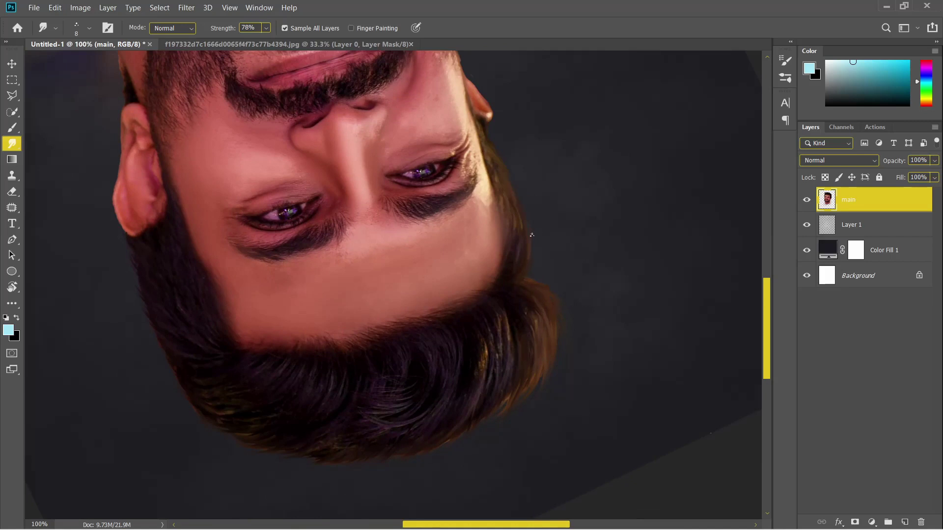
key(ctrl+plus)
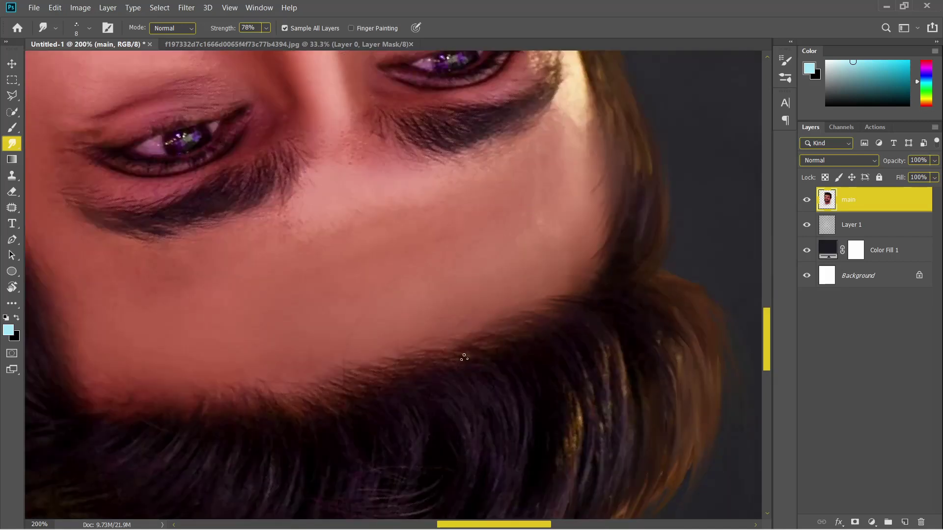
scroll(68, 340, down, 3)
scroll(225, 345, up, 5)
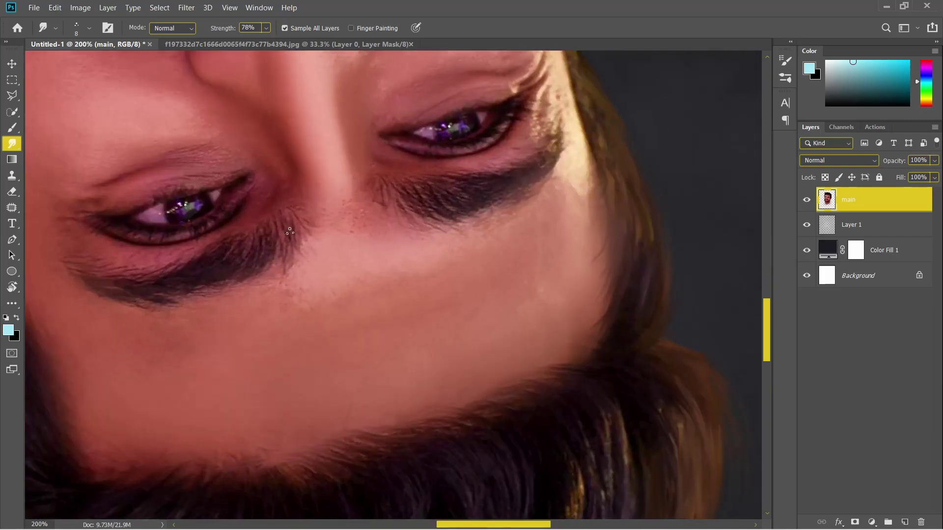
drag(247, 238, 215, 268)
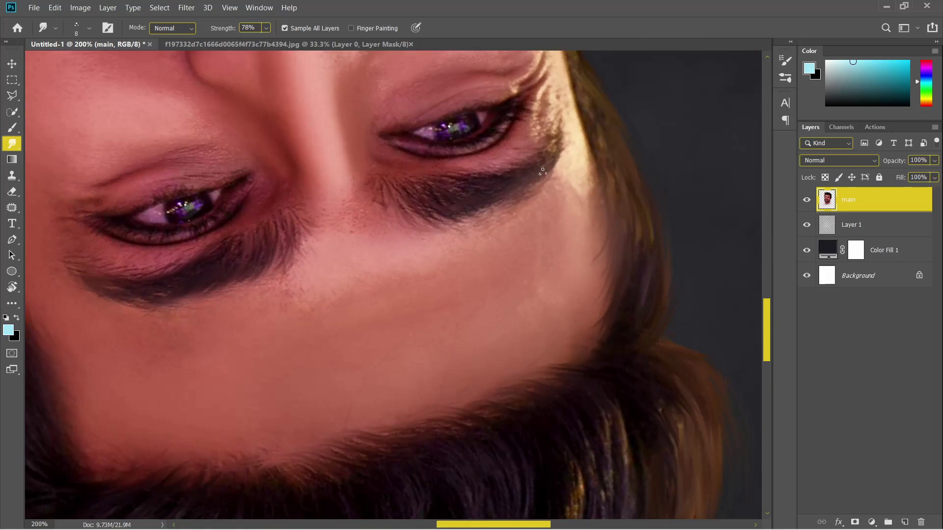
- Reset the view rotation to upright and fit the whole image in the window
key(ctrl+0)
key(r)
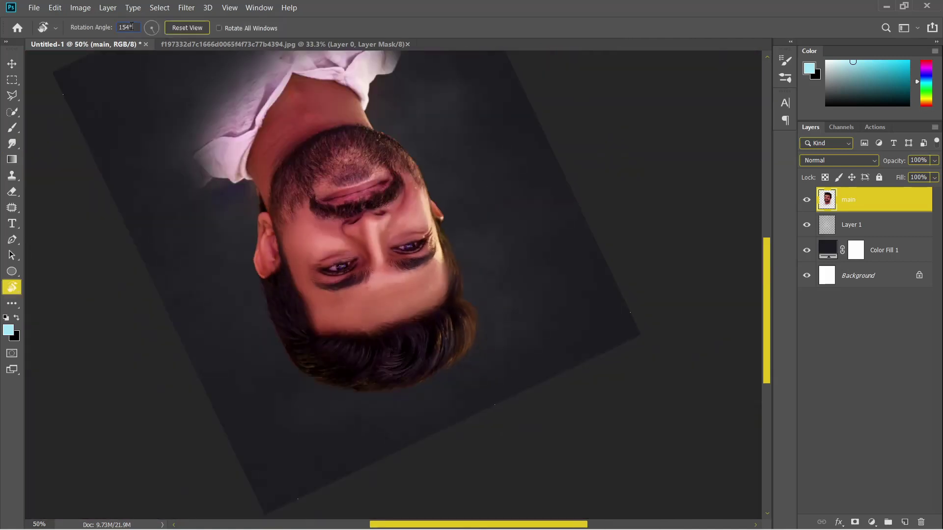
key(Escape)
key(ctrl+minus)
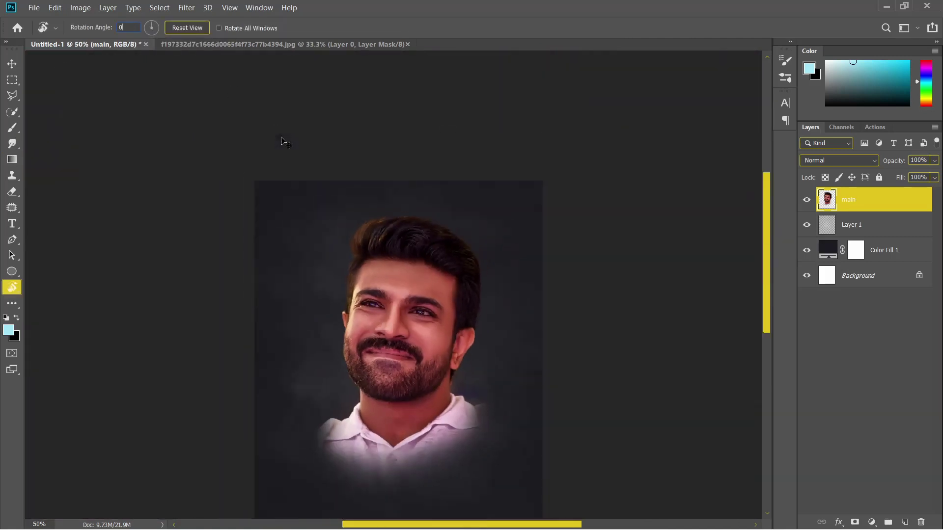
- Add a new empty layer above main and zoom in on the hair with the Pen tool
key(v)
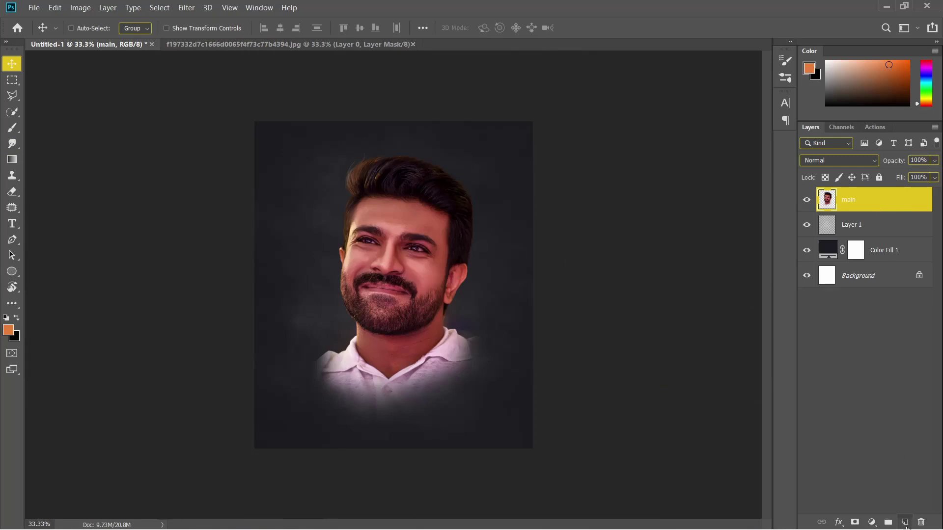
click(906, 524)
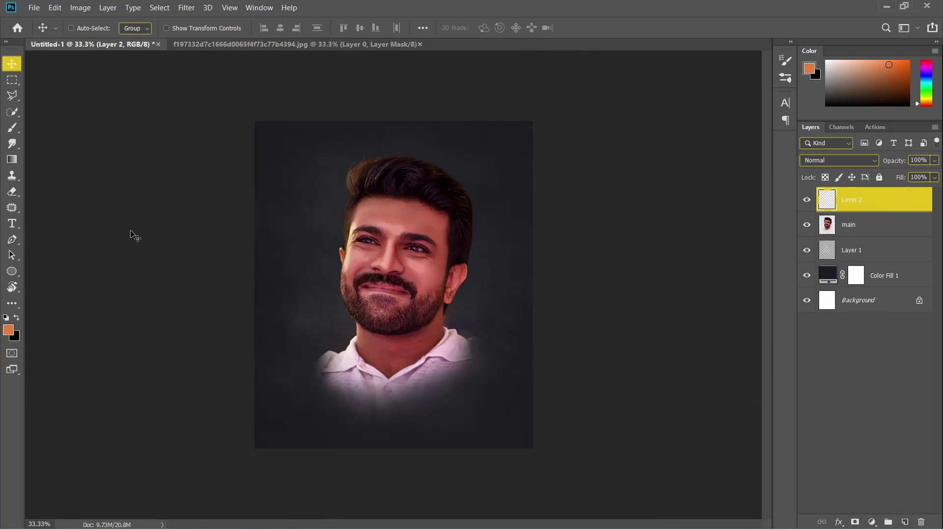
click(11, 240)
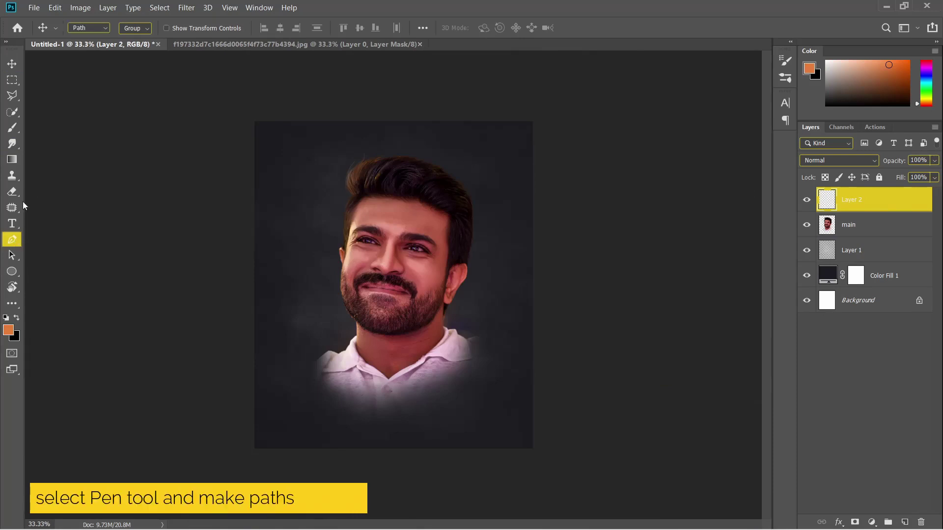
key(ctrl+1)
- Draw curved paths along the hair strands across the top of the head
click(304, 301)
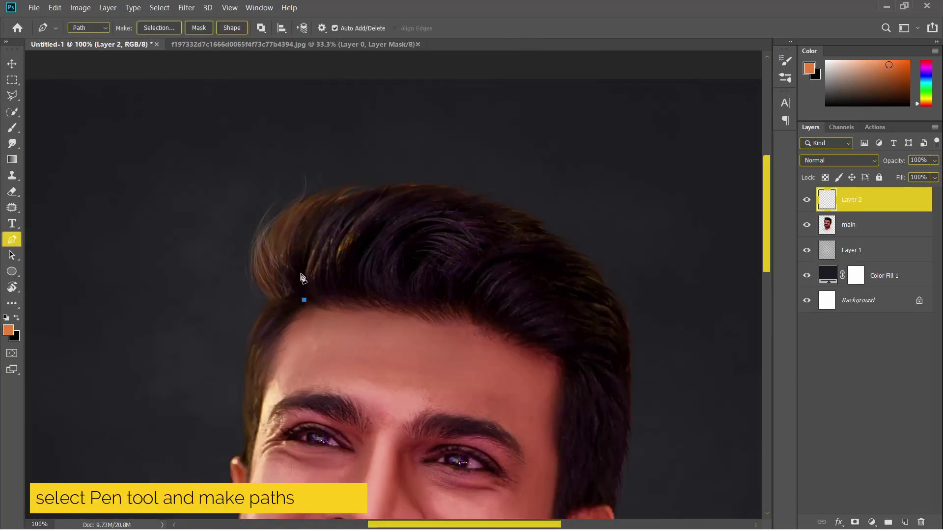
mouse_move(318, 208)
mouse_down()
mouse_move(396, 139)
mouse_move(406, 146)
mouse_up()
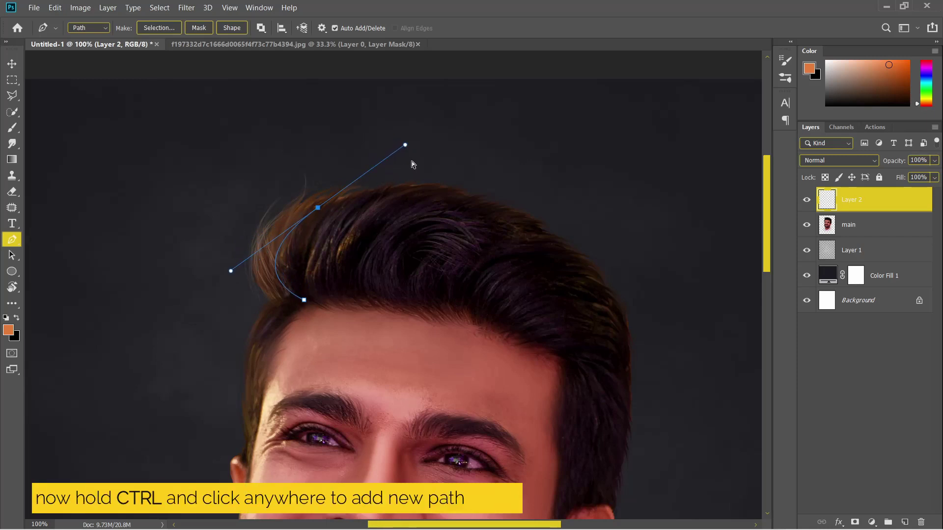
ctrl+click(412, 164)
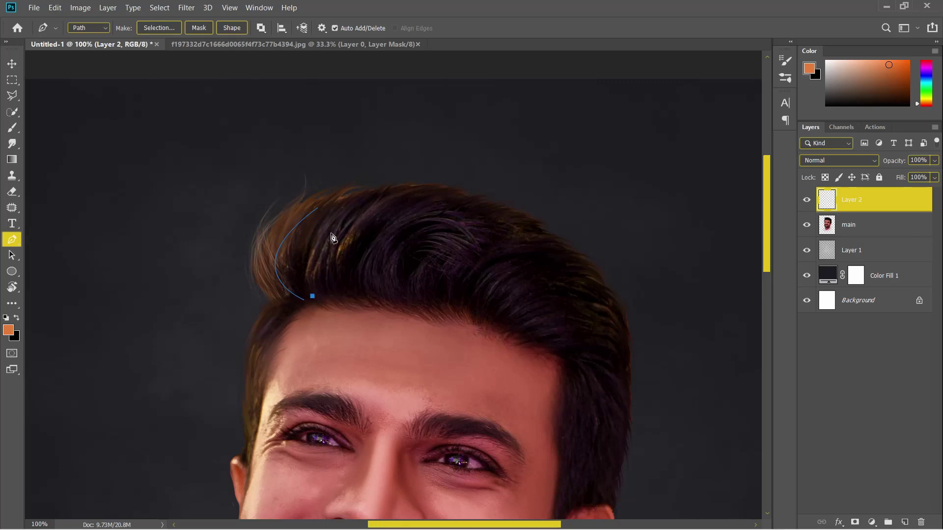
mouse_move(376, 192)
mouse_down()
mouse_move(473, 147)
mouse_move(483, 159)
mouse_up()
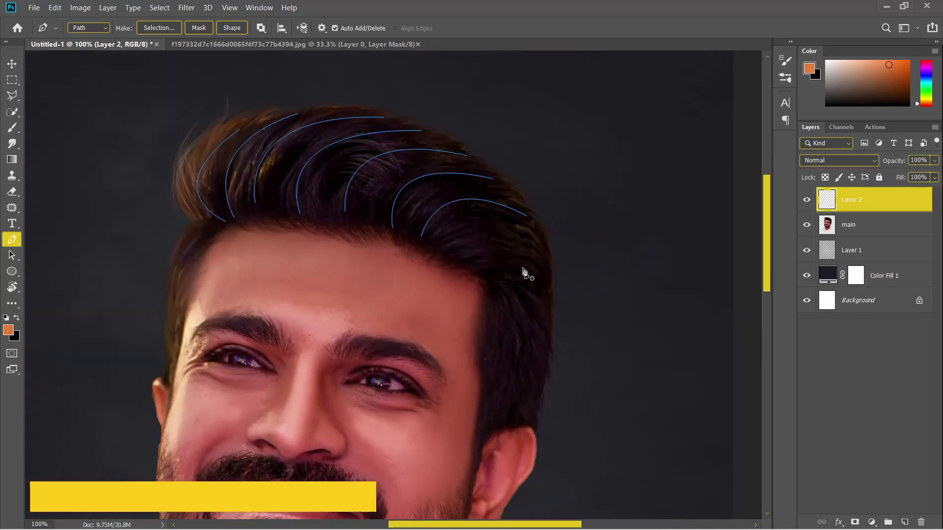
drag(448, 245, 548, 255)
drag(480, 257, 547, 270)
drag(319, 199, 359, 152)
drag(275, 191, 324, 134)
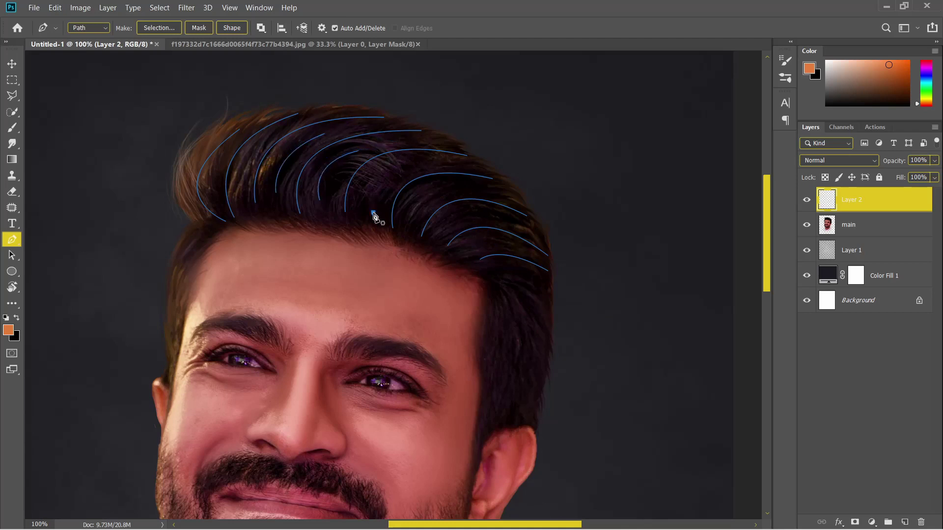
- Add curved hair paths at the left temple and on the right side of the head
key(x)
click(292, 228)
mouse_move(254, 292)
mouse_down()
mouse_move(252, 317)
mouse_move(244, 304)
mouse_up()
click(282, 247)
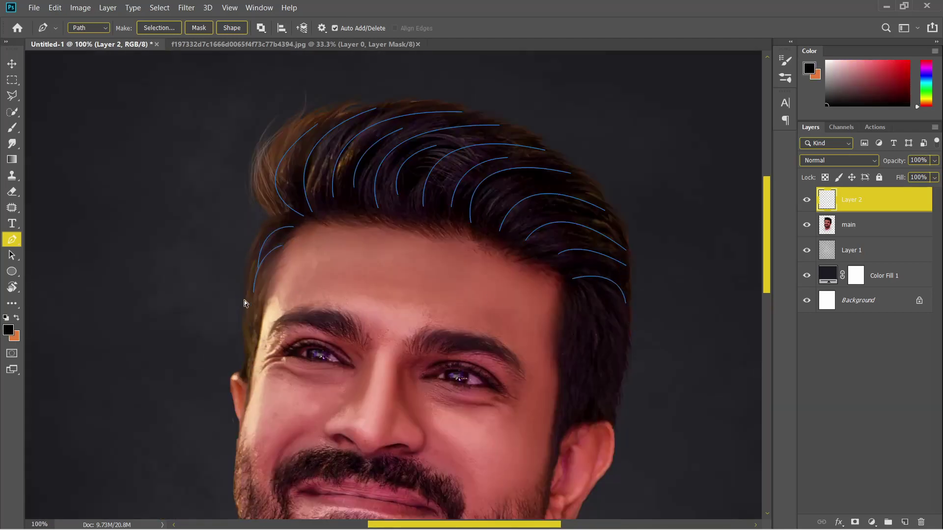
click(582, 329)
drag(627, 337, 604, 390)
click(586, 358)
key(ctrl+minus)
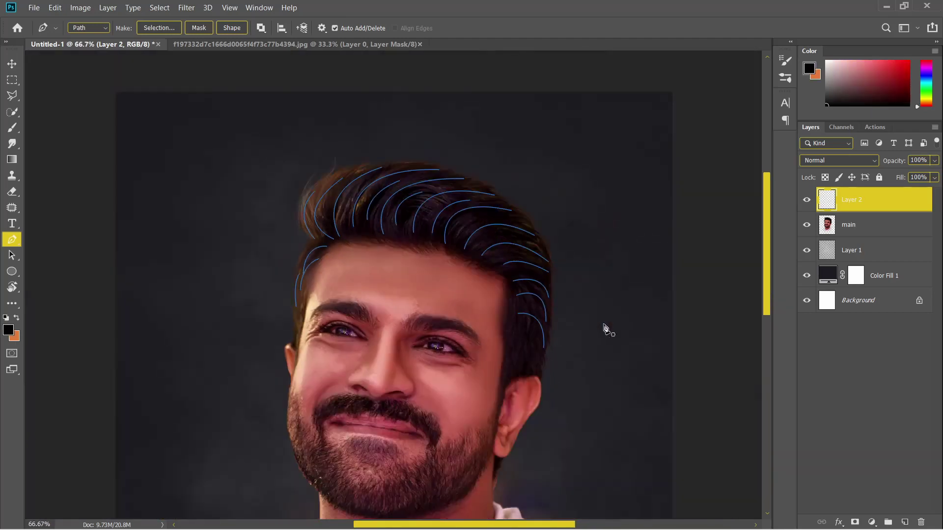
- Load the HairBrush brush file and choose the 111 hair brush tip
key(b)
click(90, 28)
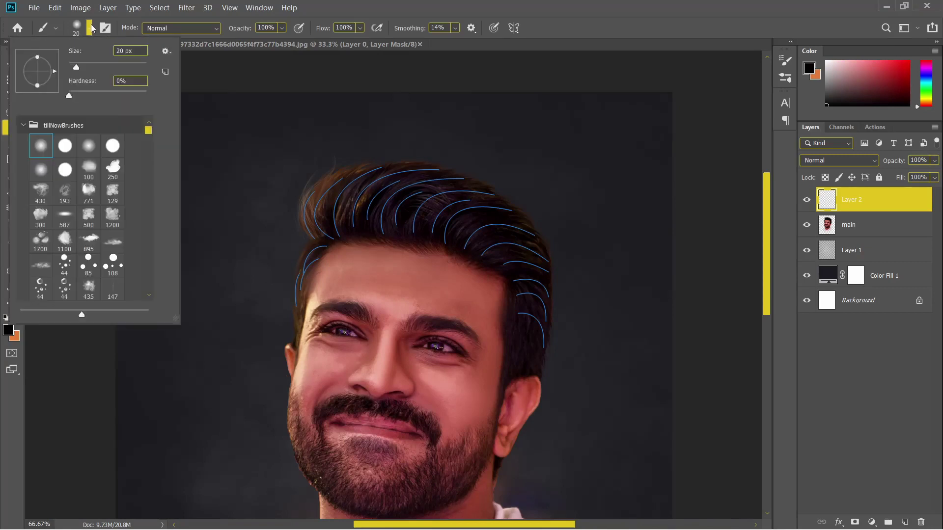
click(165, 52)
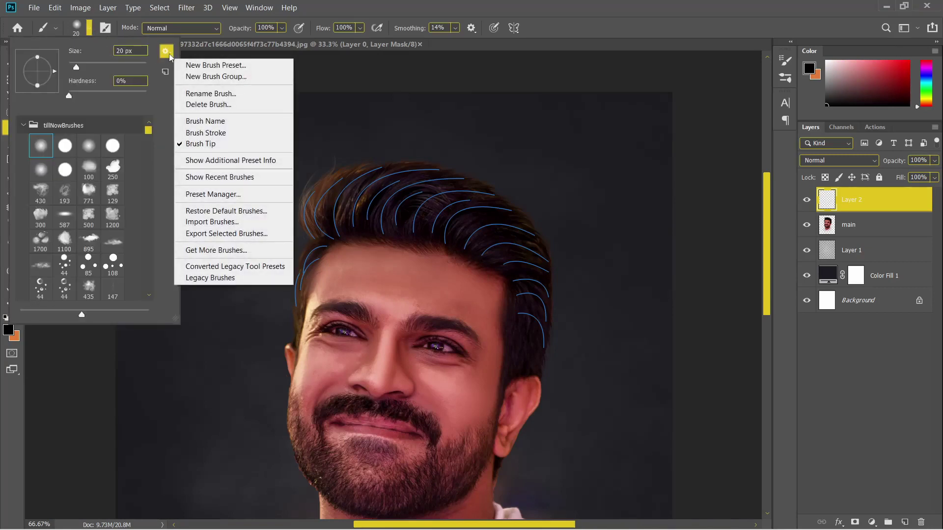
click(208, 222)
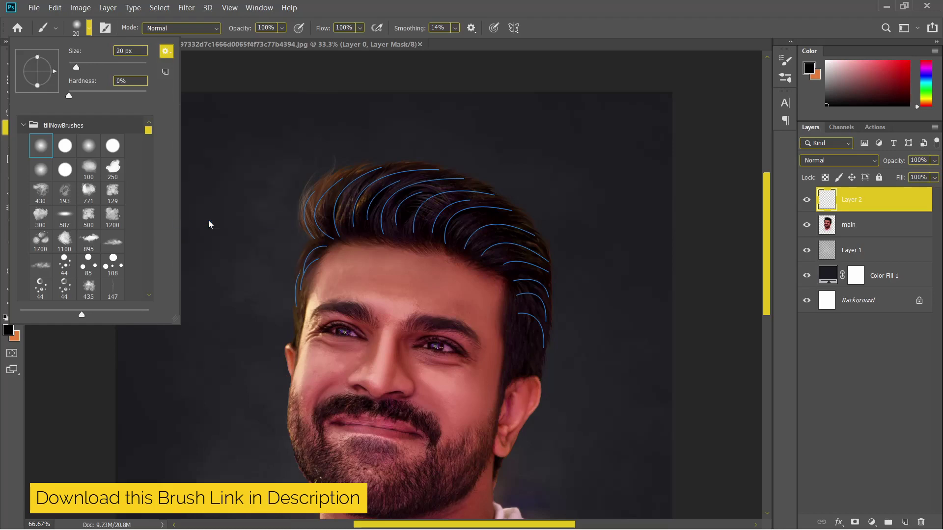
double_click(170, 79)
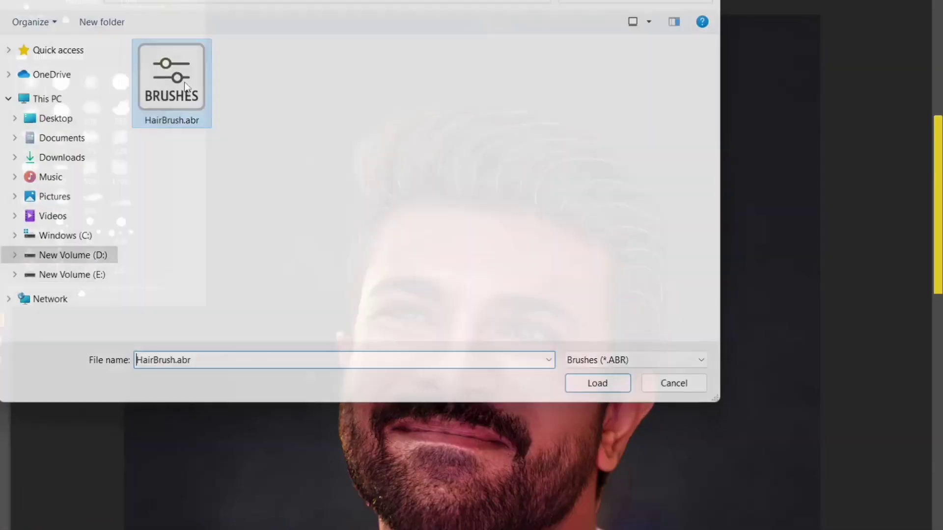
click(42, 270)
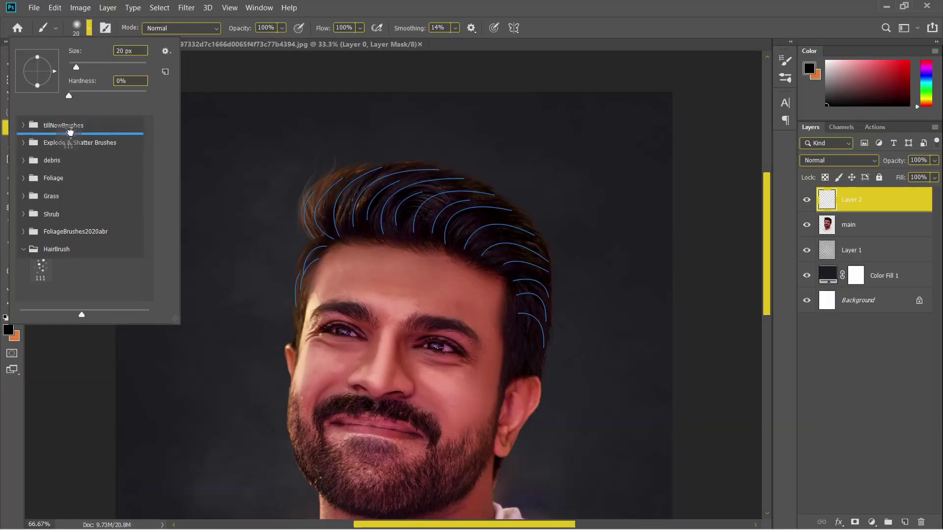
key(Escape)
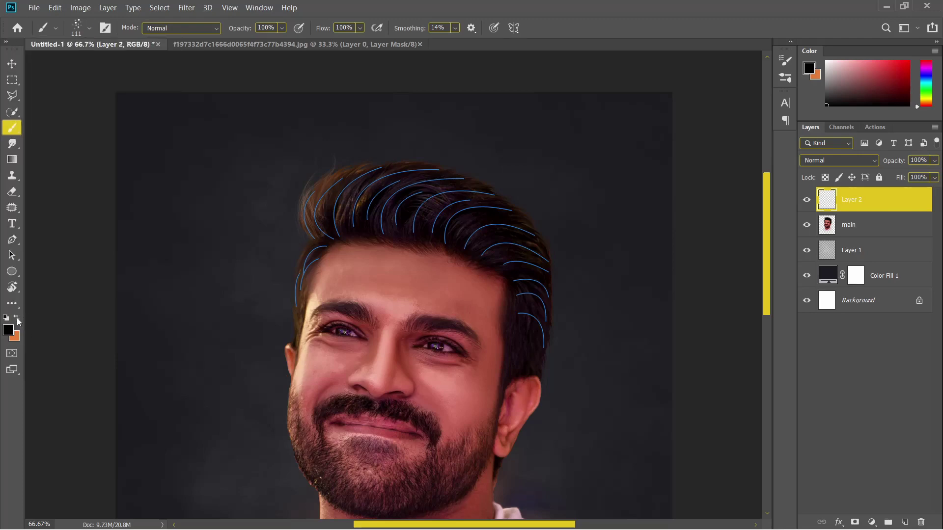
- Set the foreground colour to orange #e57d39 and the brush size to 20 px
click(17, 320)
click(8, 331)
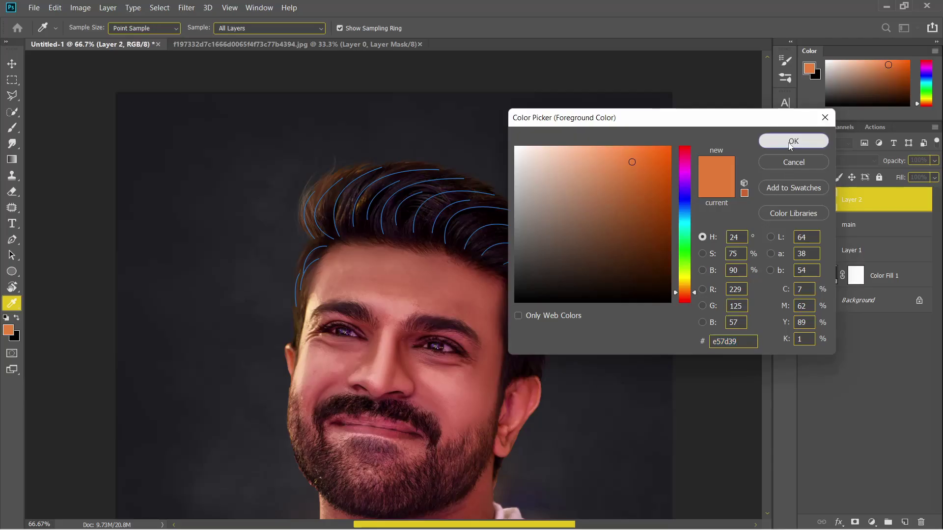
click(793, 141)
key(b)
click(88, 29)
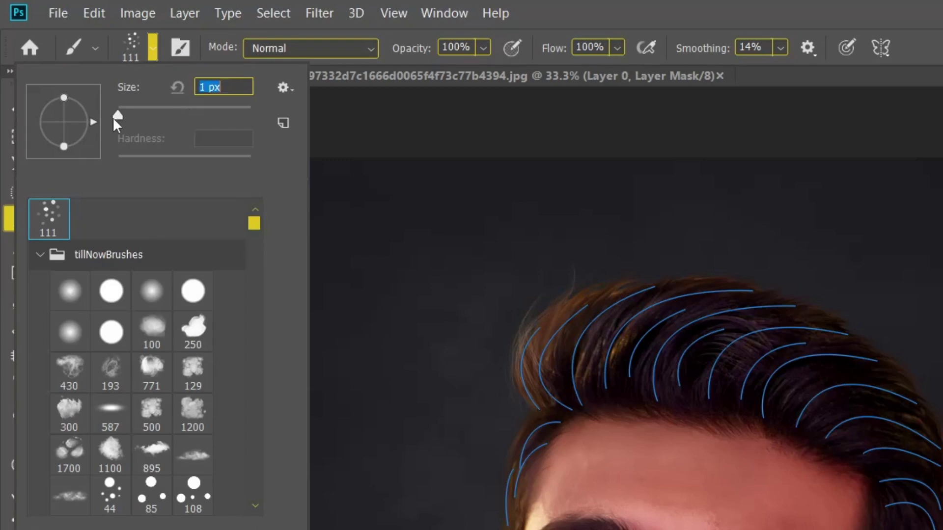
drag(113, 118, 131, 117)
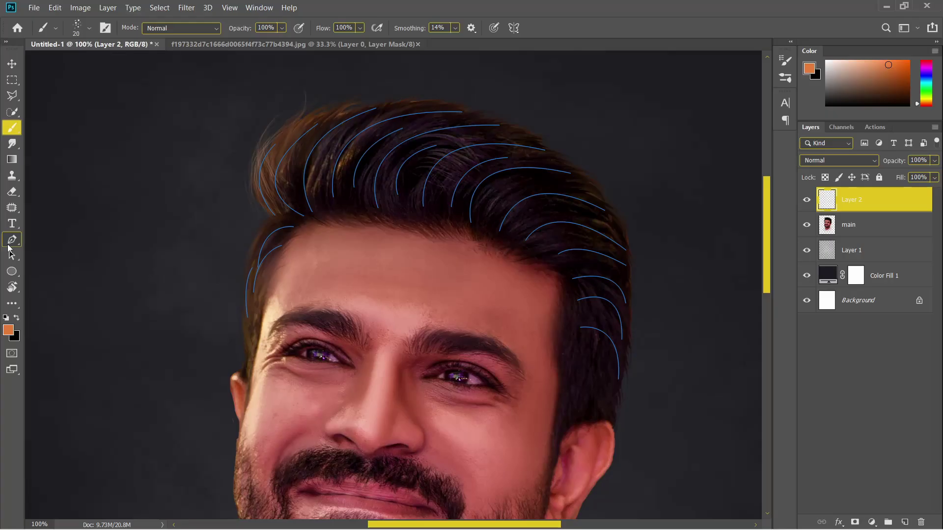
- Stroke all the selected curved hair paths with the Brush
click(9, 246)
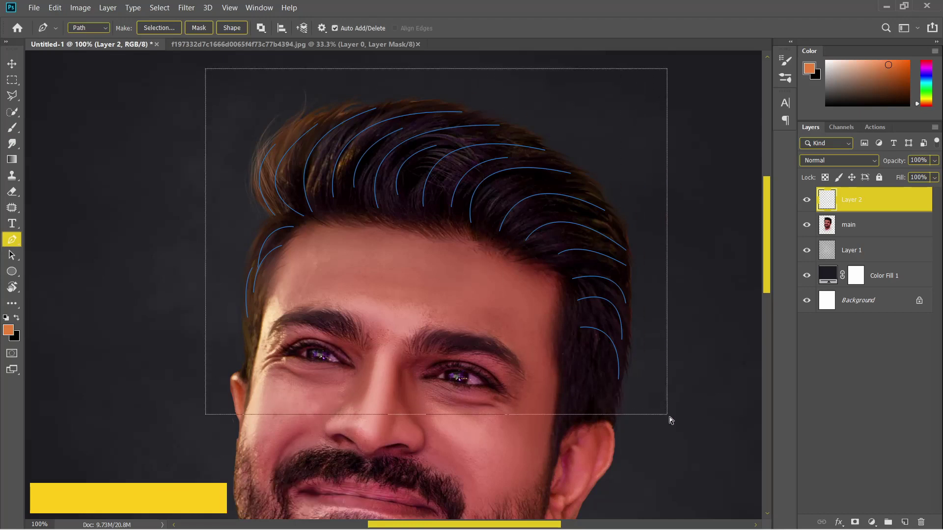
drag(205, 72, 678, 424)
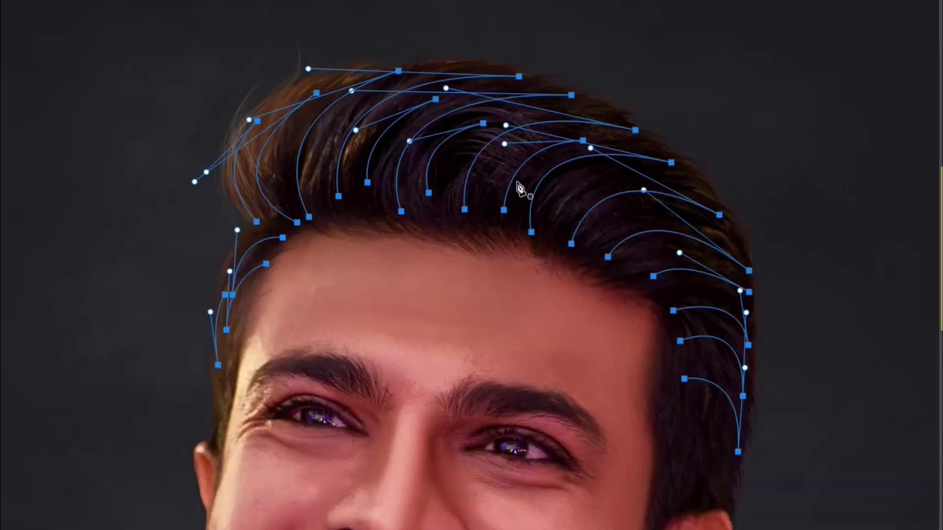
right_click(463, 193)
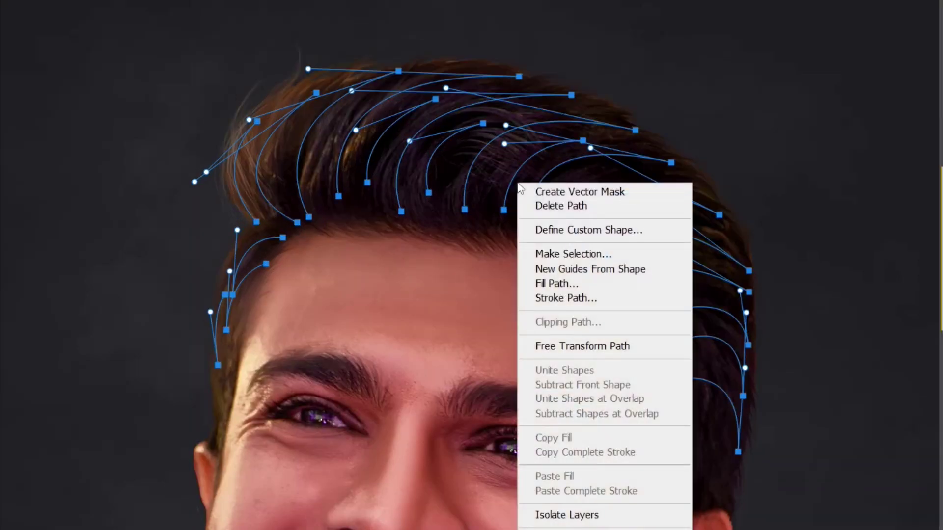
click(584, 298)
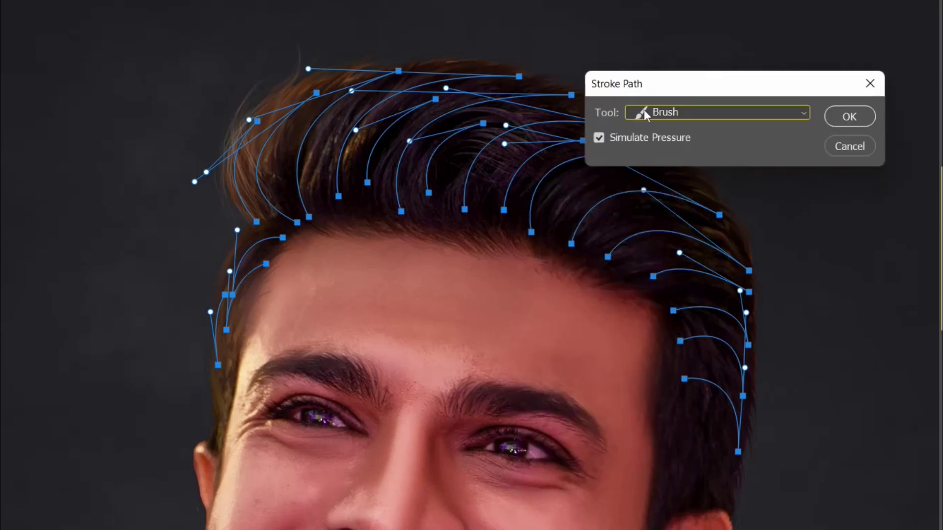
click(644, 112)
click(685, 147)
click(848, 118)
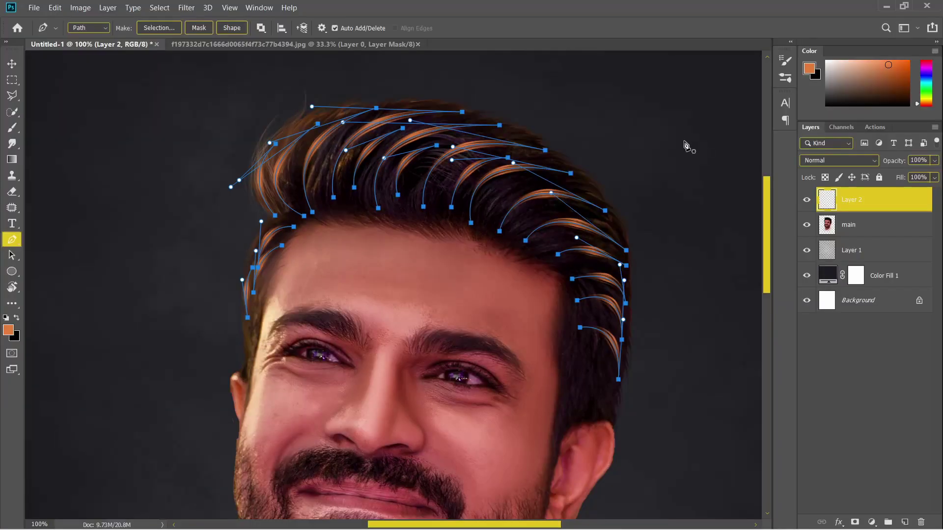
- Delete the hair path outlines and zoom out to the whole portrait
right_click(499, 169)
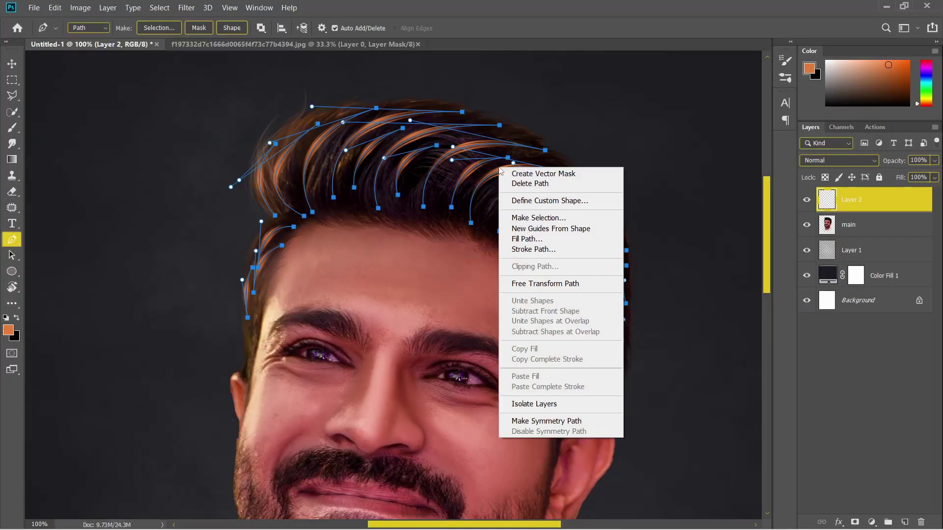
click(524, 184)
key(ctrl+minus)
- Rename the strands layer to 'hair stroke' and lower its opacity to 95%
double_click(852, 199)
text(hair stroke)
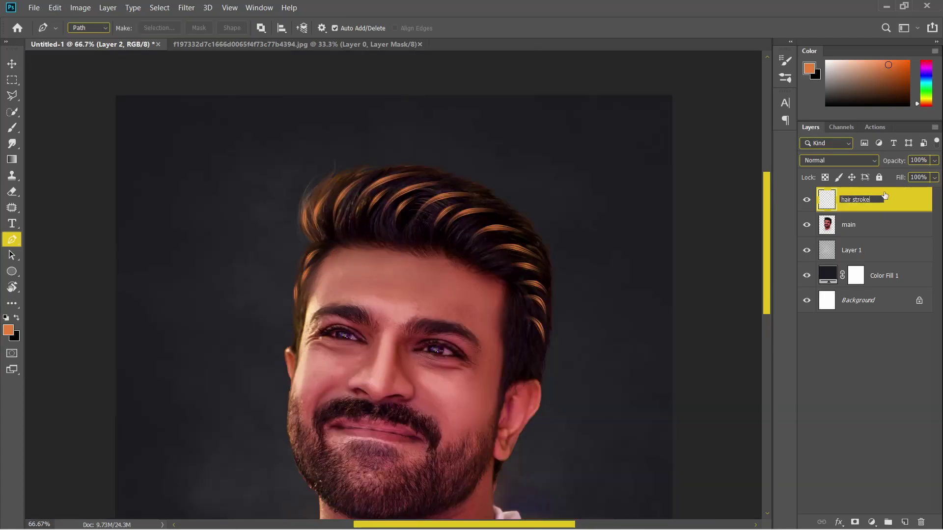
key(Return)
drag(897, 163, 890, 166)
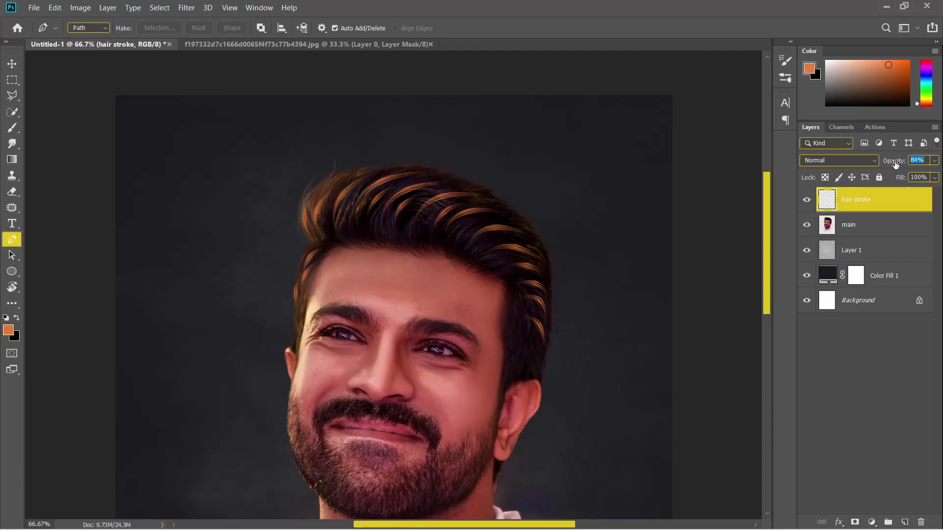
- Mask the layer, painting with a 100 px low-flow soft brush over temple and hairline strands
click(855, 523)
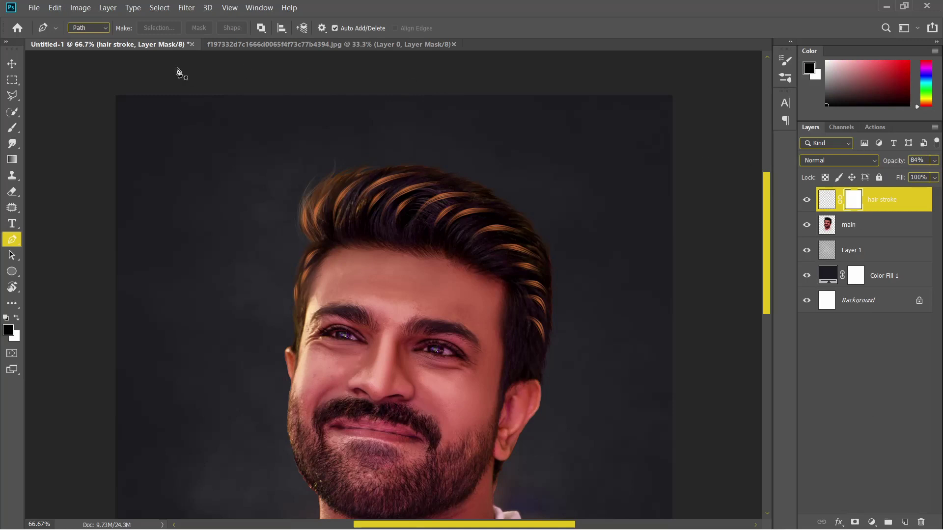
click(12, 128)
click(89, 30)
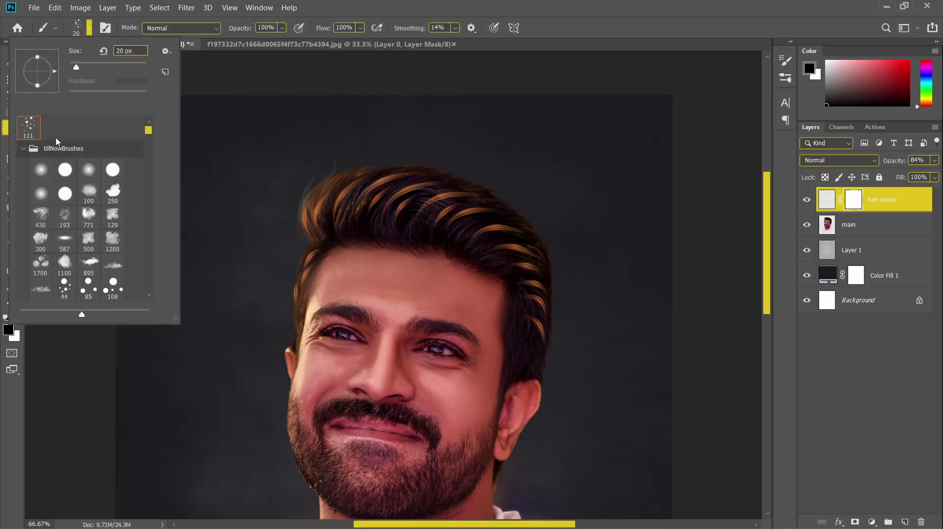
double_click(45, 171)
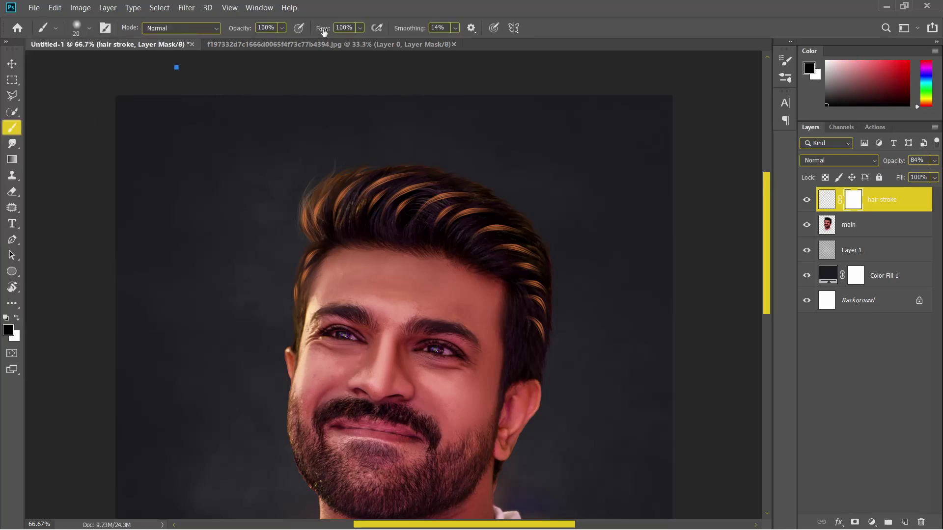
drag(324, 31, 281, 32)
key(bracketright)
drag(540, 324, 524, 296)
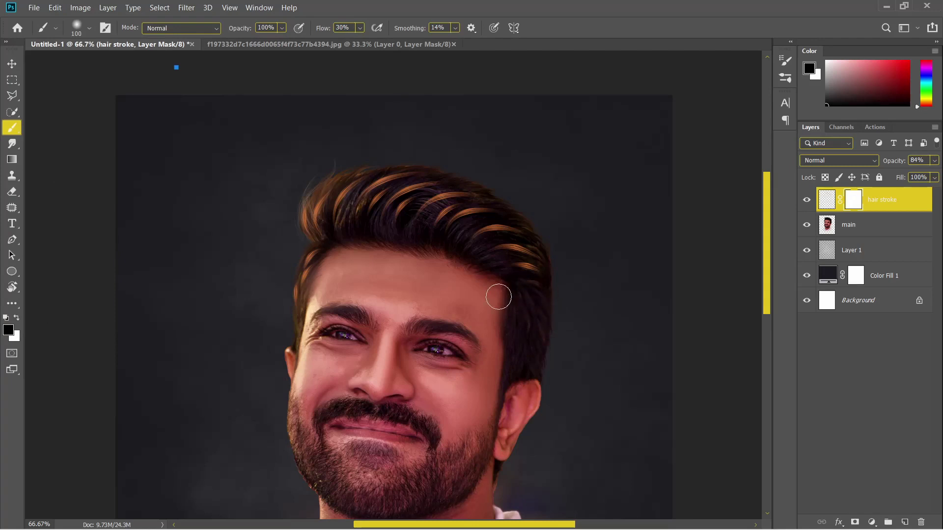
drag(413, 227, 302, 314)
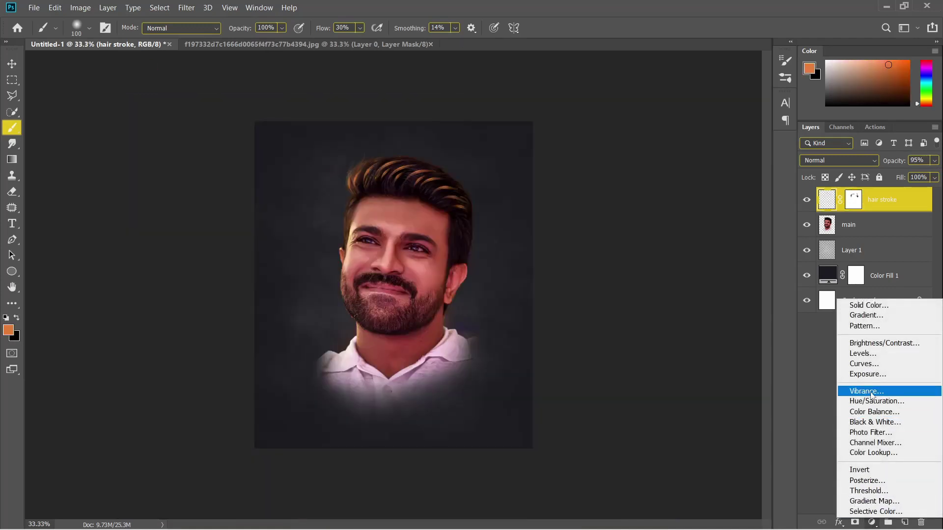
- Add a clipped Hue/Saturation adjustment with Saturation -36 and Lightness -26 to the strands
click(876, 401)
click(683, 346)
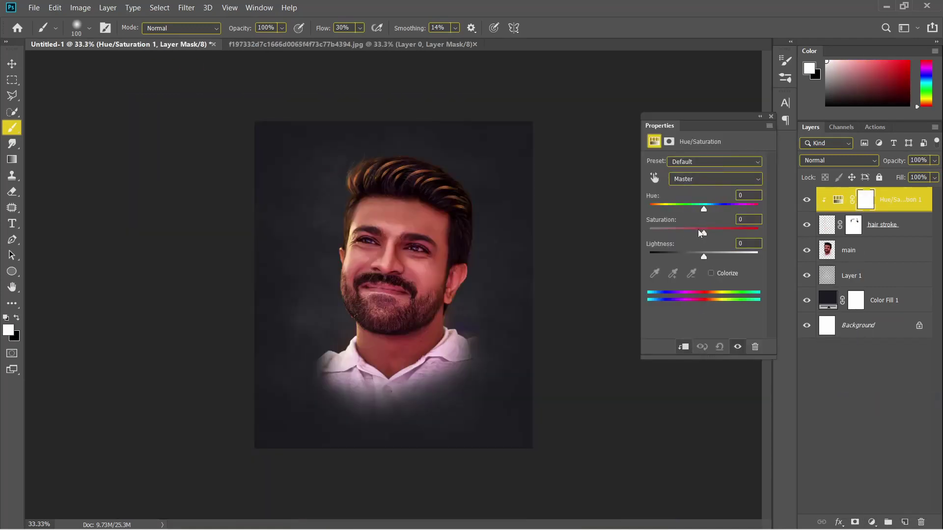
drag(704, 233, 690, 258)
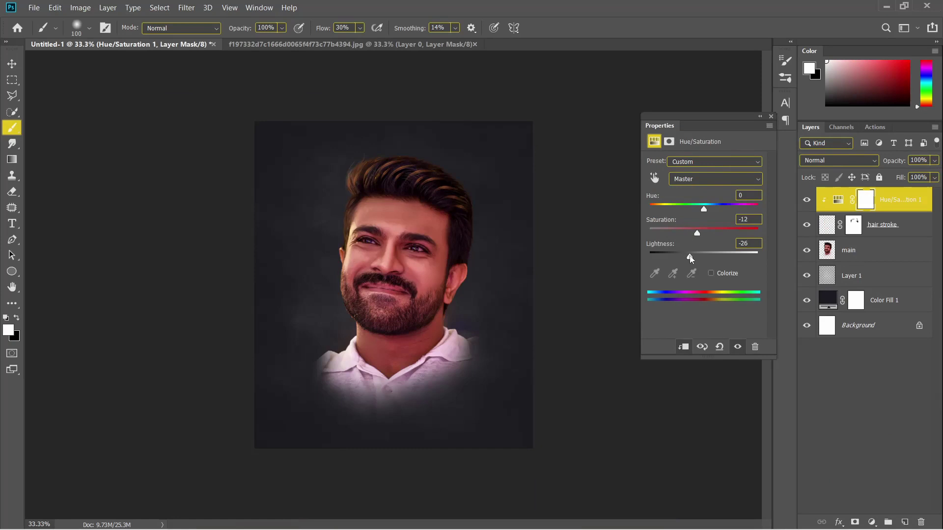
click(772, 117)
- Merge the adjustment, hair stroke and main layers into one layer
shift+click(901, 254)
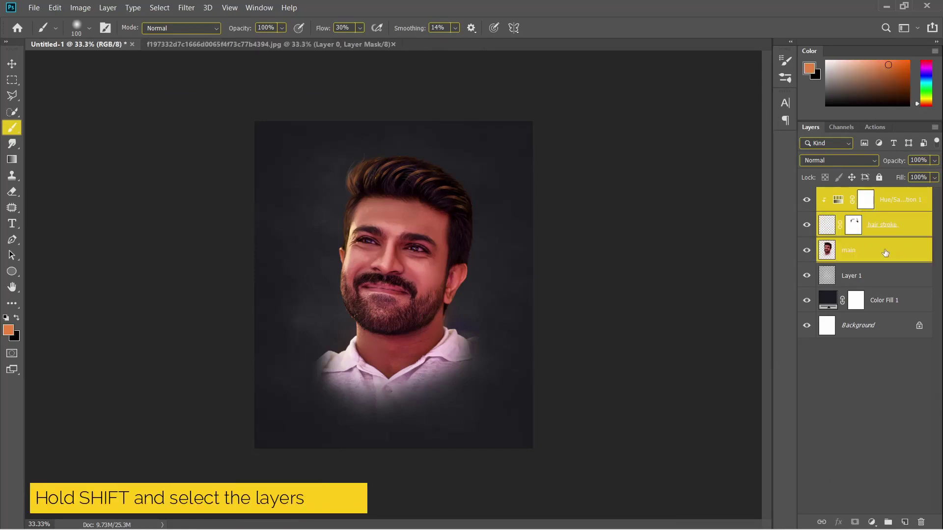
right_click(908, 224)
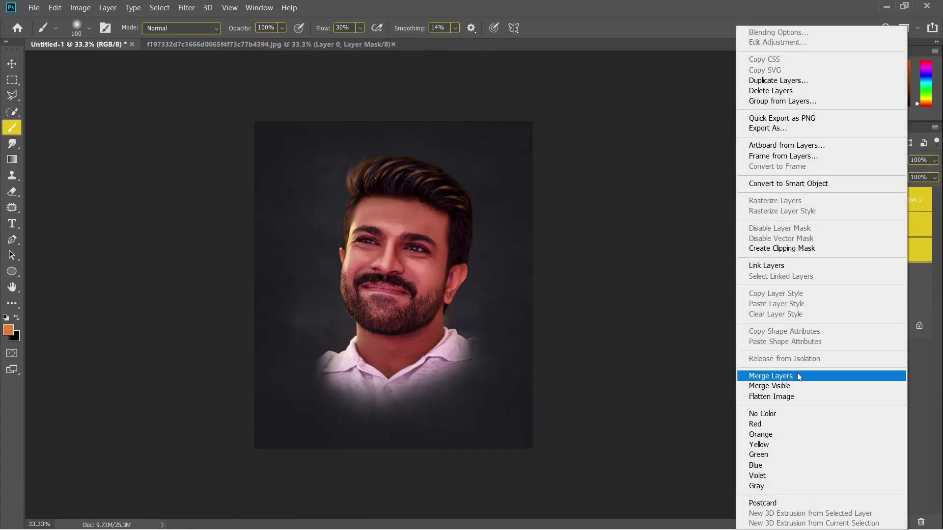
click(770, 376)
click(12, 64)
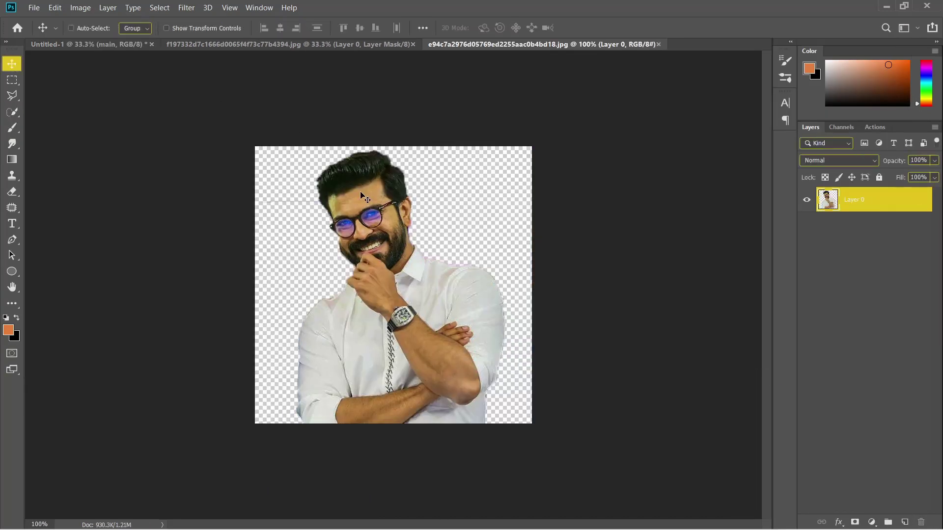
- Bring the glasses, white-shirt and blue-sweater cutouts into the lower part of the poster
mouse_move(365, 199)
mouse_down()
mouse_move(376, 283)
mouse_move(307, 358)
mouse_up()
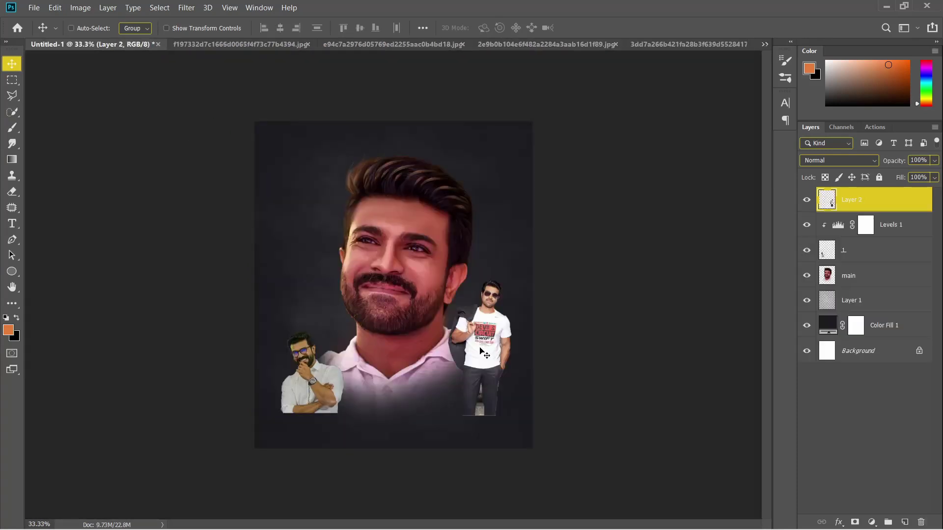
mouse_move(481, 350)
mouse_down()
mouse_move(456, 377)
mouse_move(493, 381)
mouse_up()
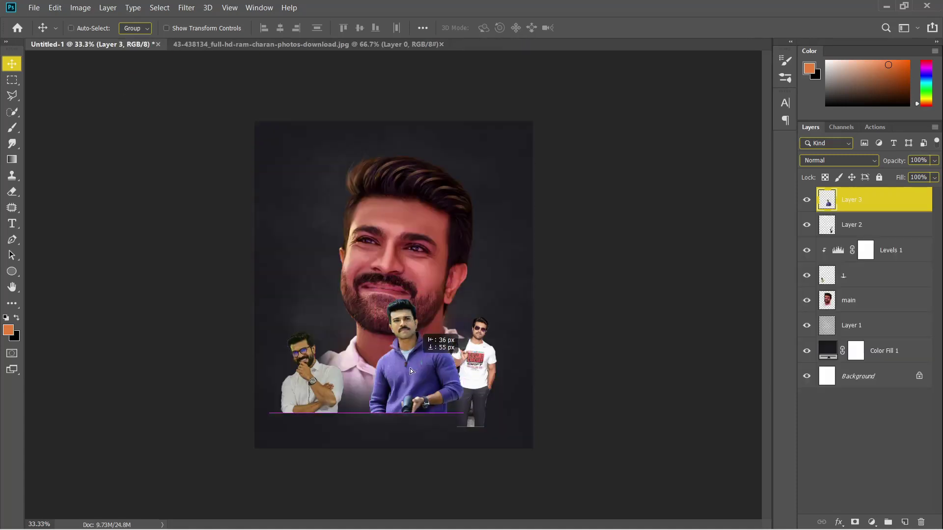
drag(449, 375, 453, 386)
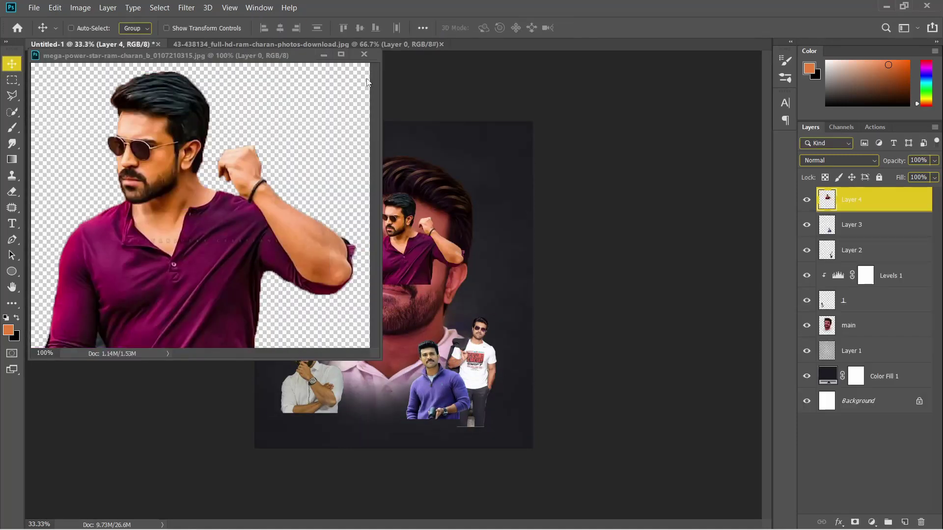
click(364, 55)
- Shrink the maroon-shirt figure to about 78%, tilt the left figure, and line them up
drag(440, 271, 376, 418)
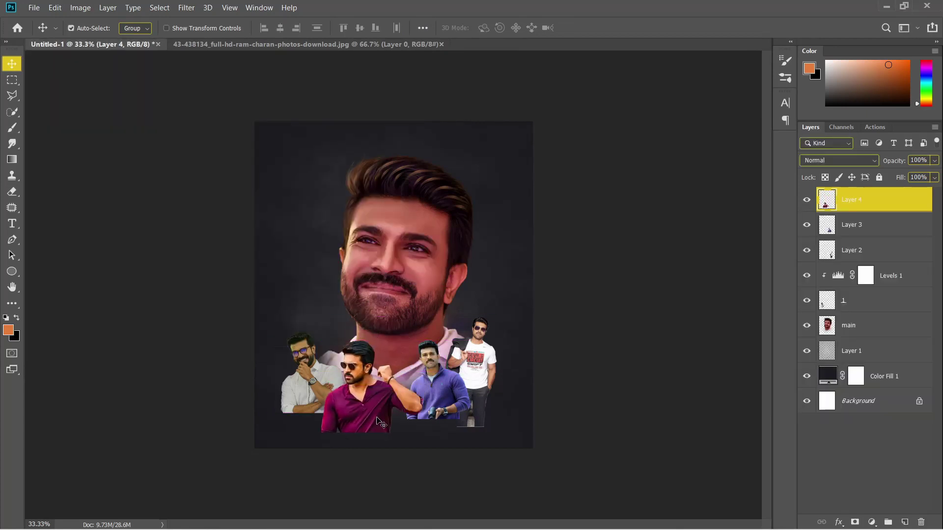
key(ctrl+t)
drag(207, 28, 195, 30)
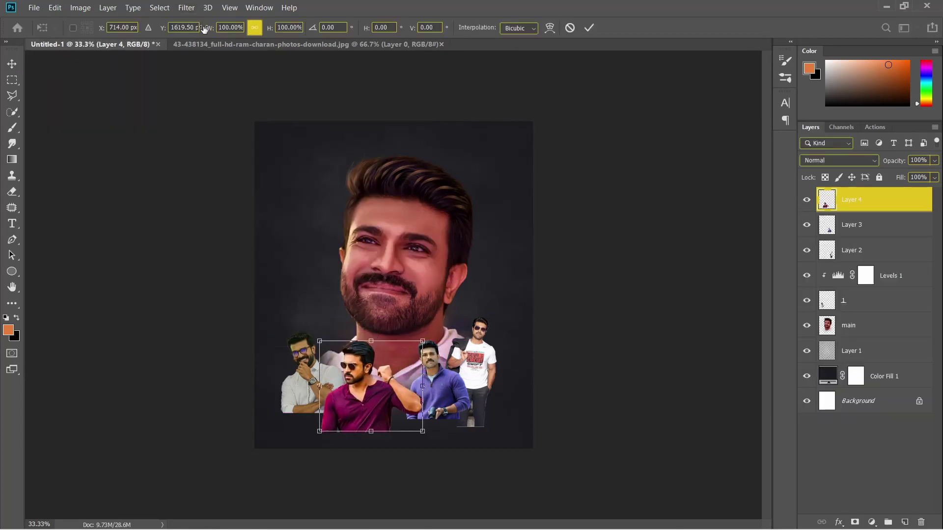
drag(364, 385, 357, 382)
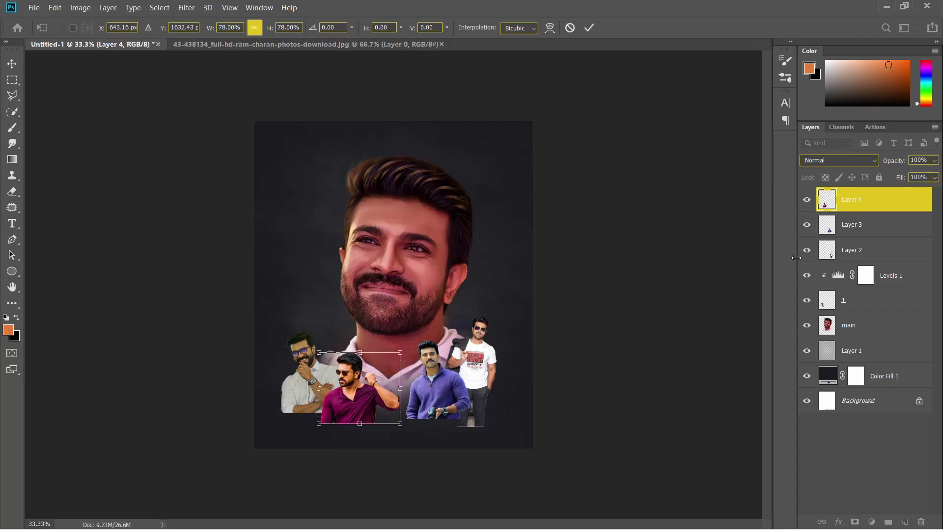
key(ctrl+t)
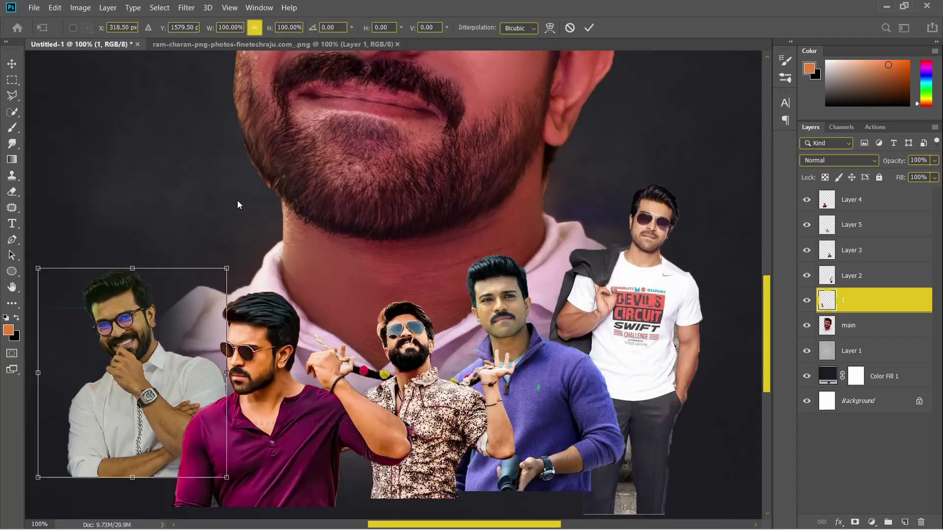
drag(156, 243, 148, 233)
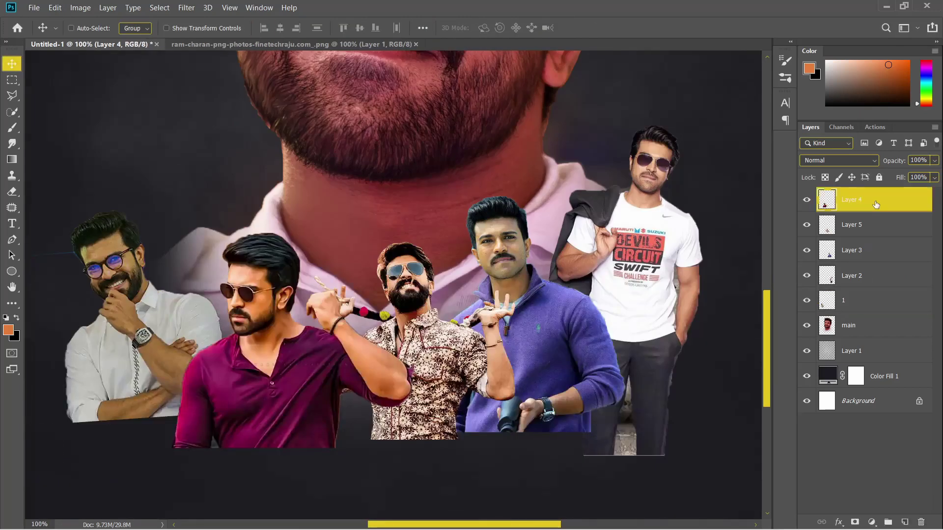
drag(548, 251, 560, 275)
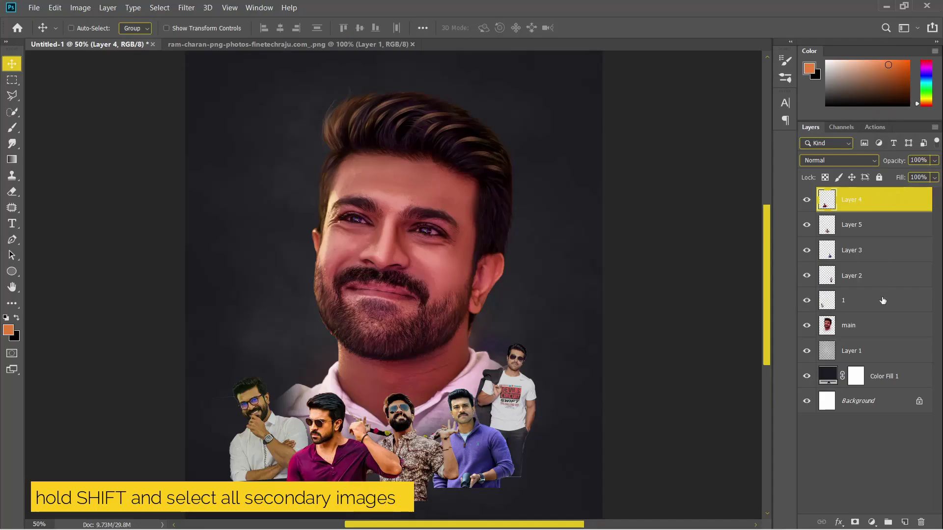
- Group the five small photo layers into a group named 'Small Images'
shift+click(883, 300)
right_click(889, 272)
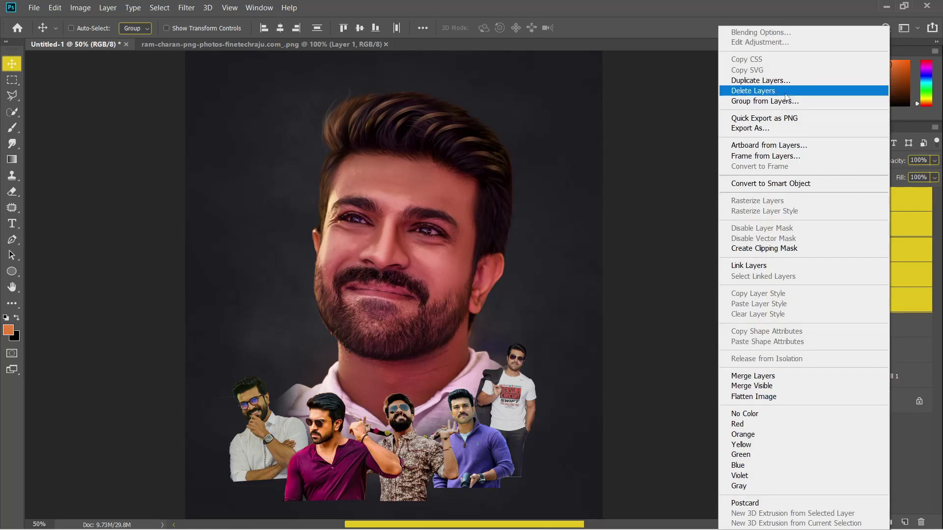
click(765, 102)
text(Small Images)
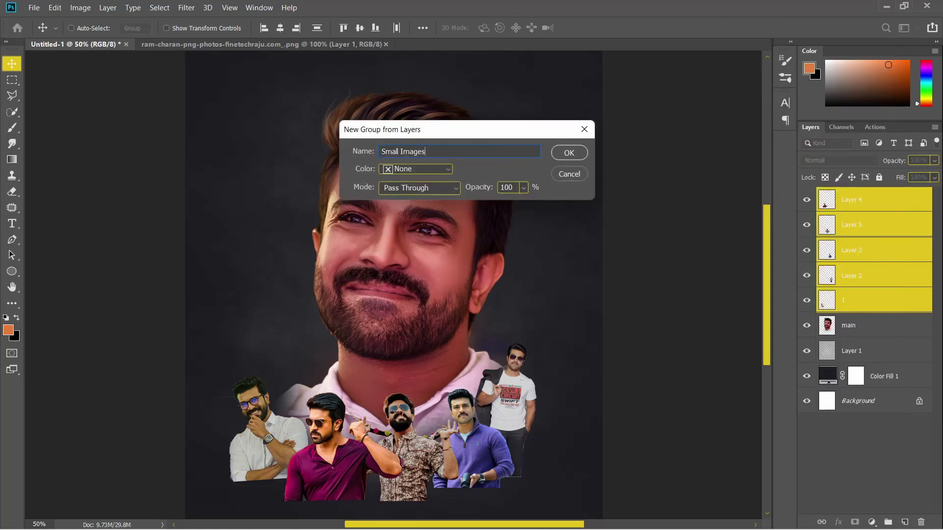
key(Return)
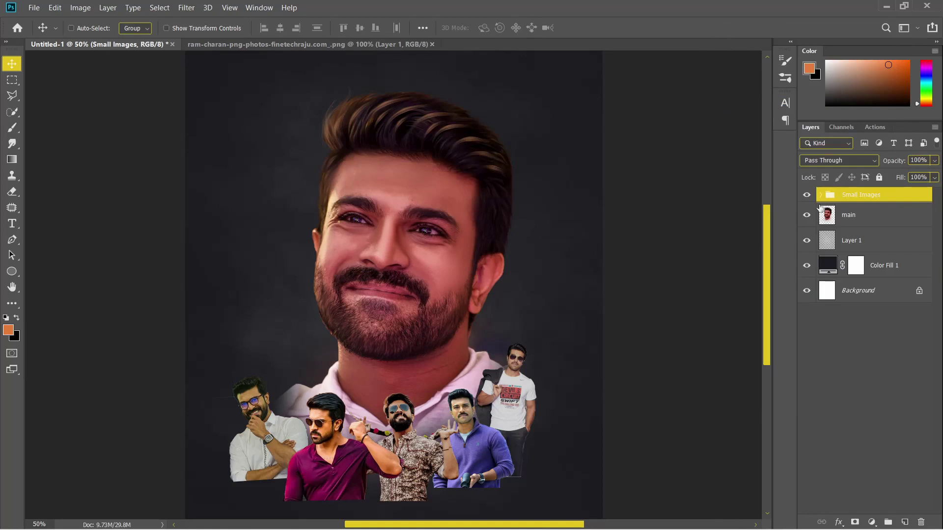
click(808, 195)
key(ctrl+minus)
- Rotate the Small Images group slightly, move it lower, and give it a mask
key(ctrl+t)
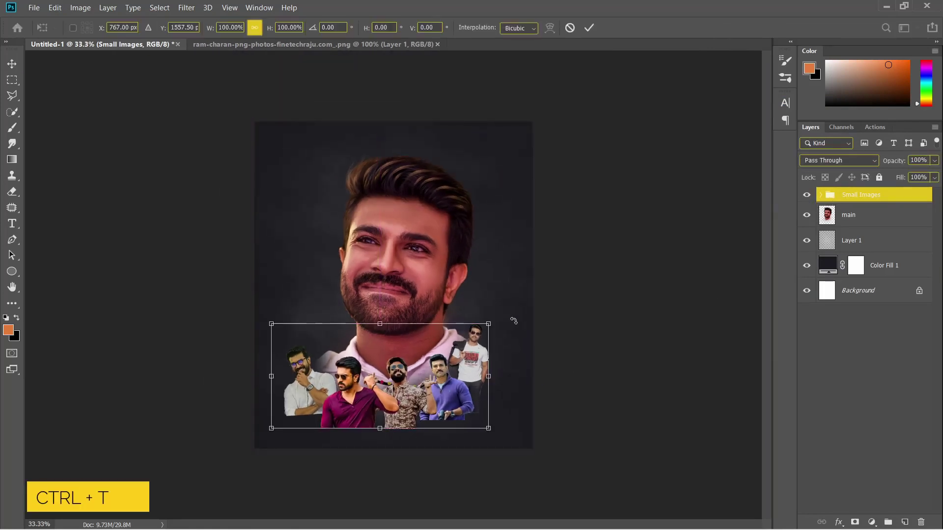
drag(513, 320, 482, 301)
drag(444, 368, 444, 376)
key(Return)
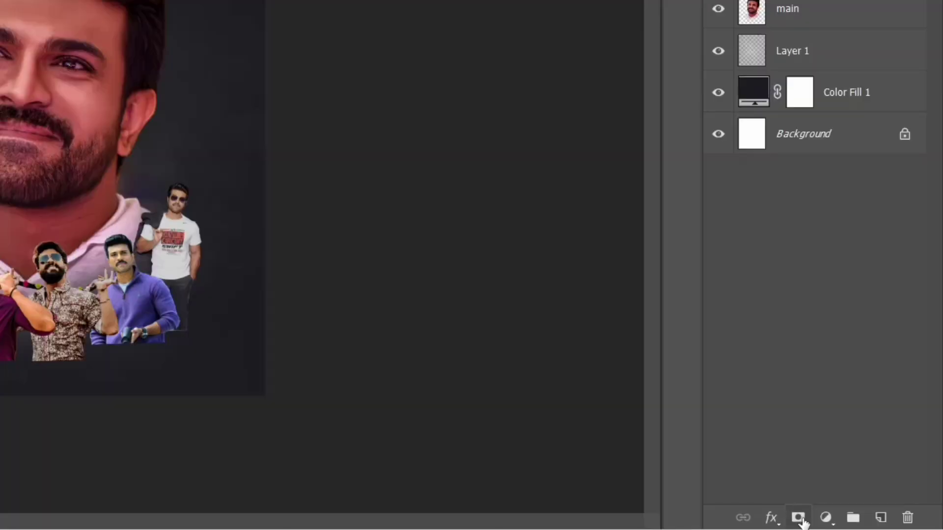
click(854, 523)
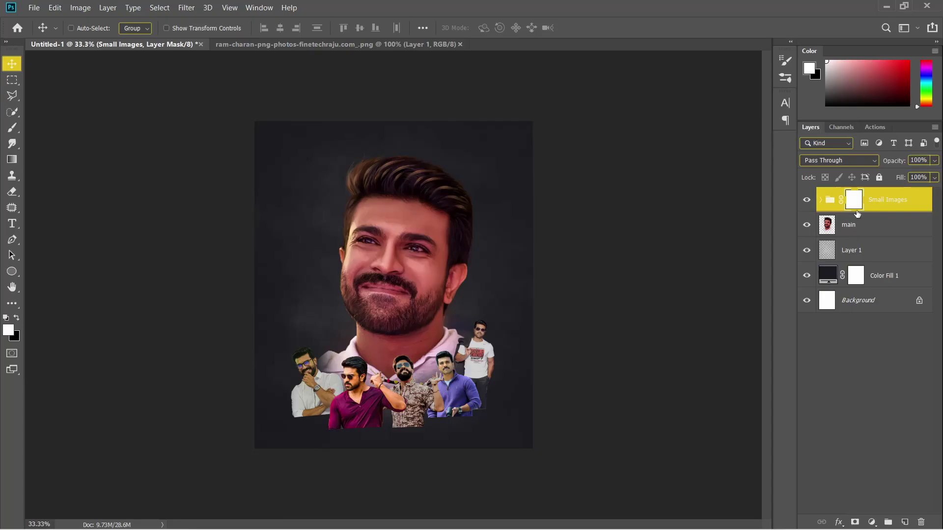
- Paint black with a low-flow soft round brush along the bottom of the group mask
click(12, 128)
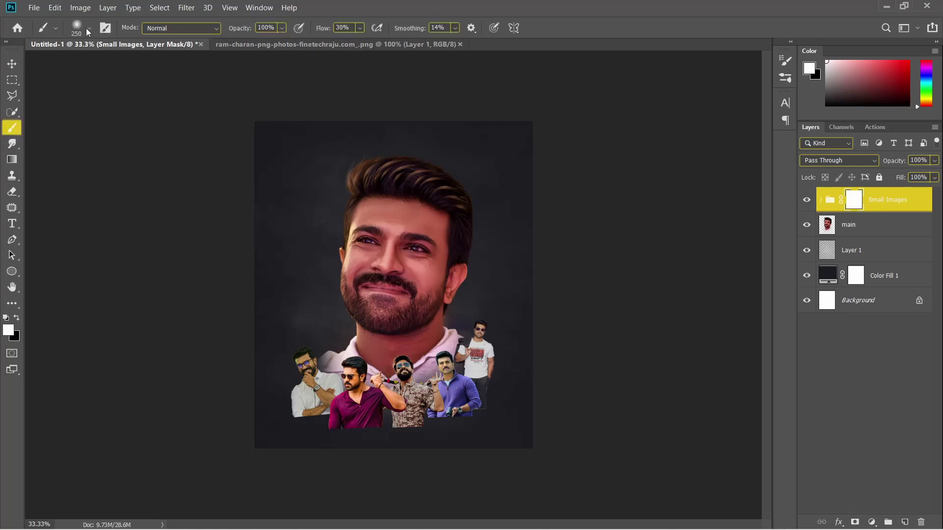
click(88, 30)
double_click(47, 166)
key(Return)
key(x)
mouse_move(298, 412)
mouse_down()
mouse_move(395, 434)
mouse_move(475, 406)
mouse_move(379, 419)
mouse_move(286, 406)
mouse_move(320, 442)
mouse_up()
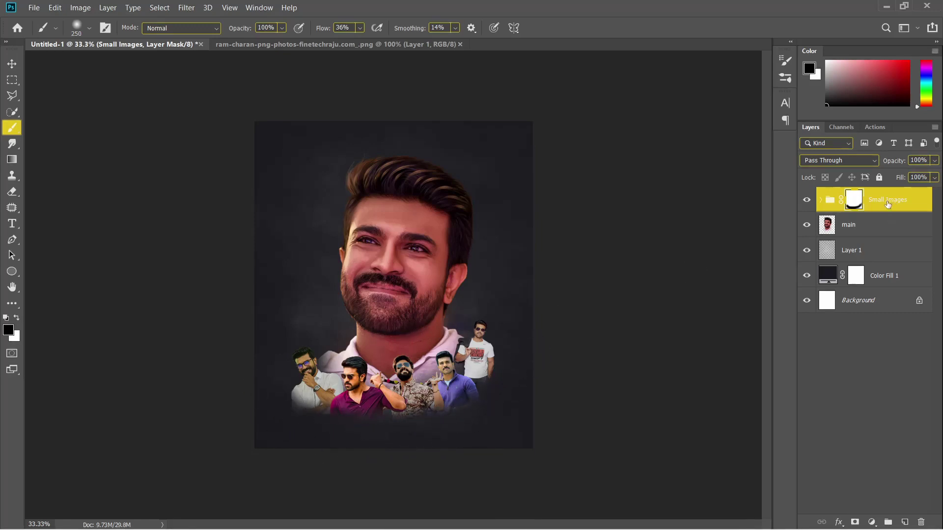
click(897, 229)
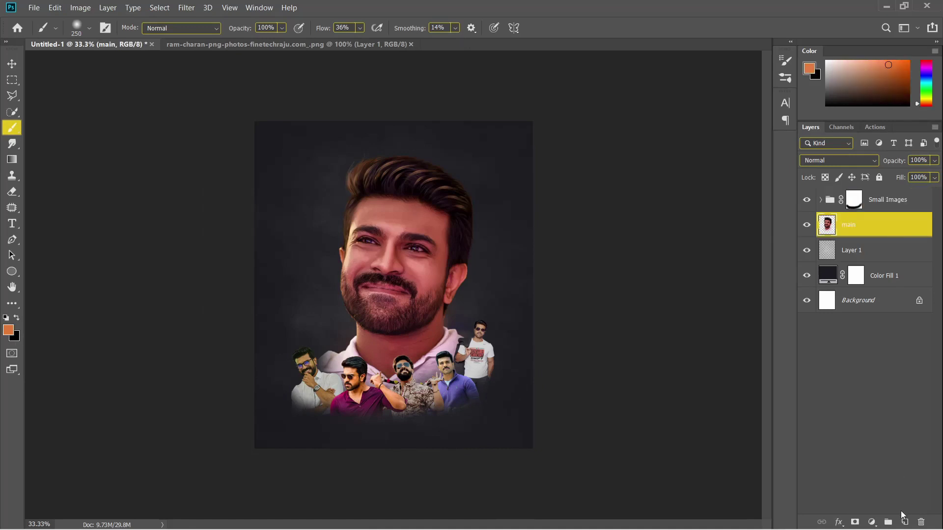
- Brush a light-grey haze over the bottom cutouts on a new layer at 81% opacity
click(904, 521)
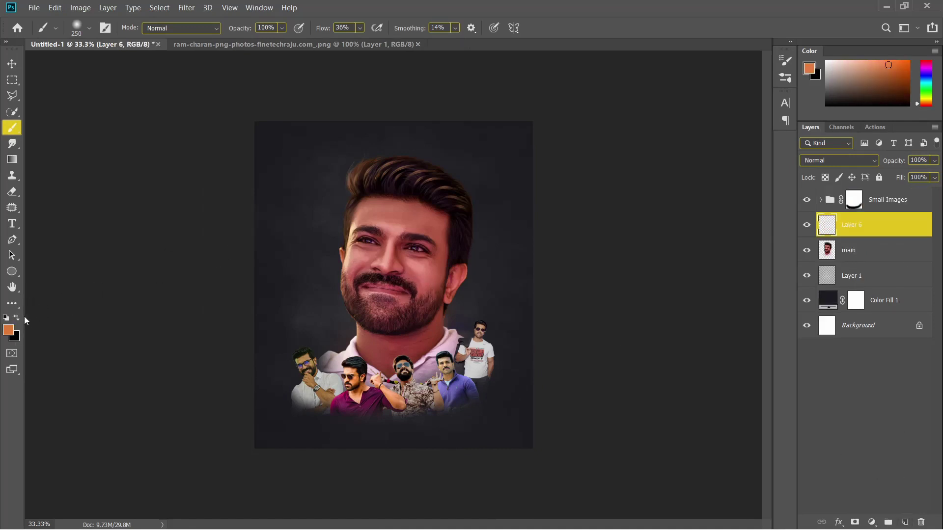
click(9, 330)
drag(516, 201, 515, 163)
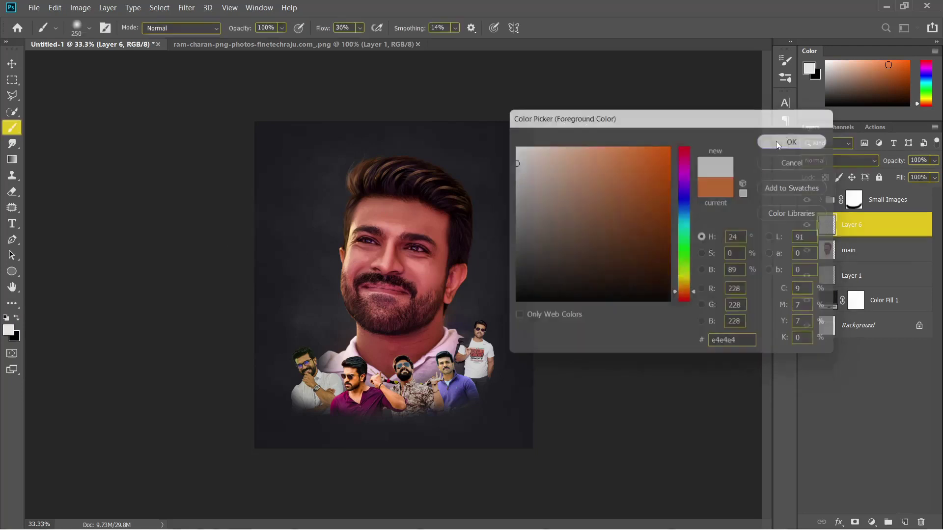
click(794, 141)
key(b)
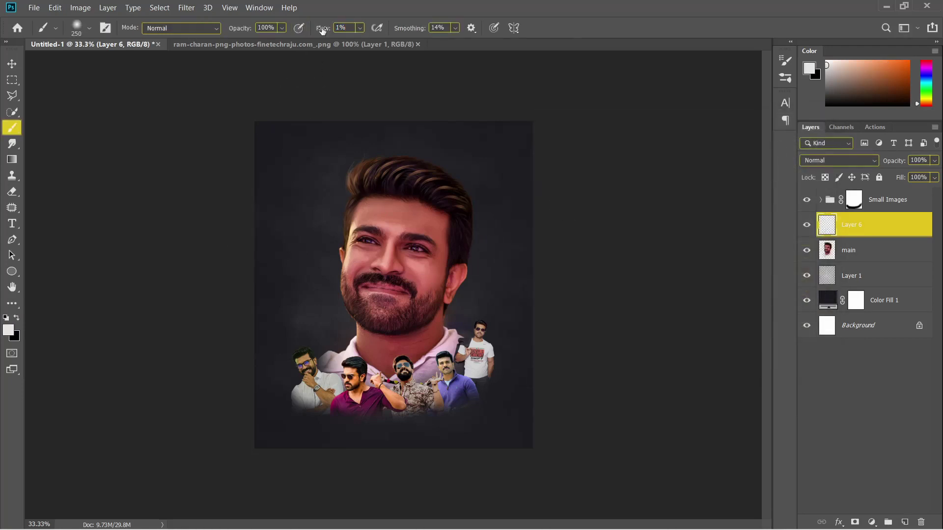
drag(323, 29, 328, 29)
drag(302, 383, 435, 397)
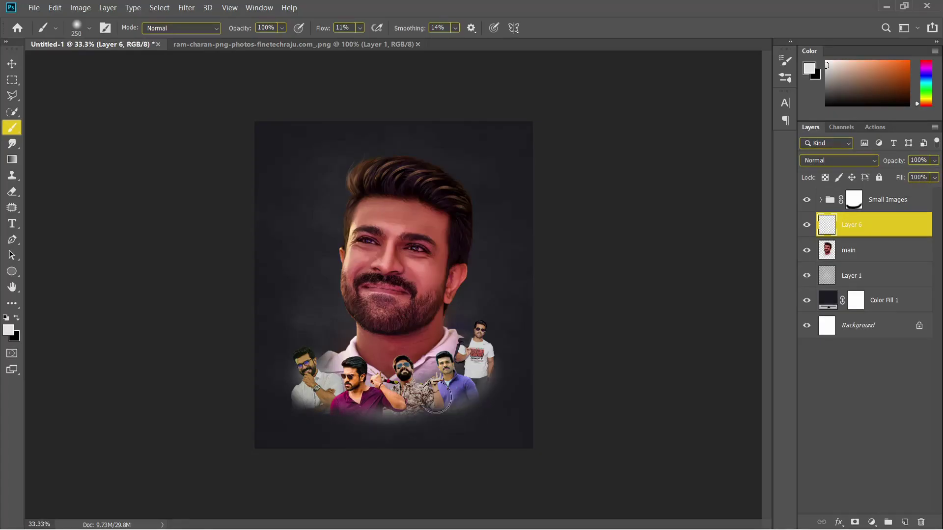
drag(894, 161, 887, 285)
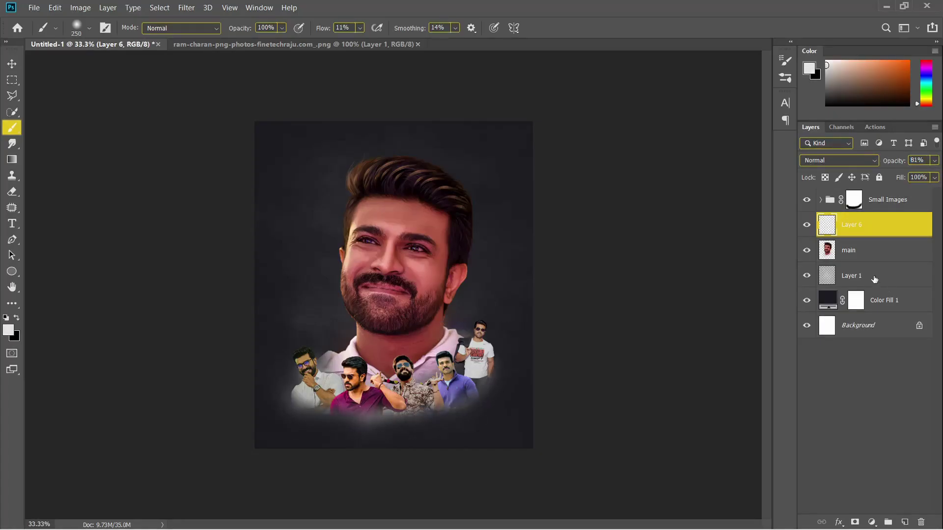
click(875, 279)
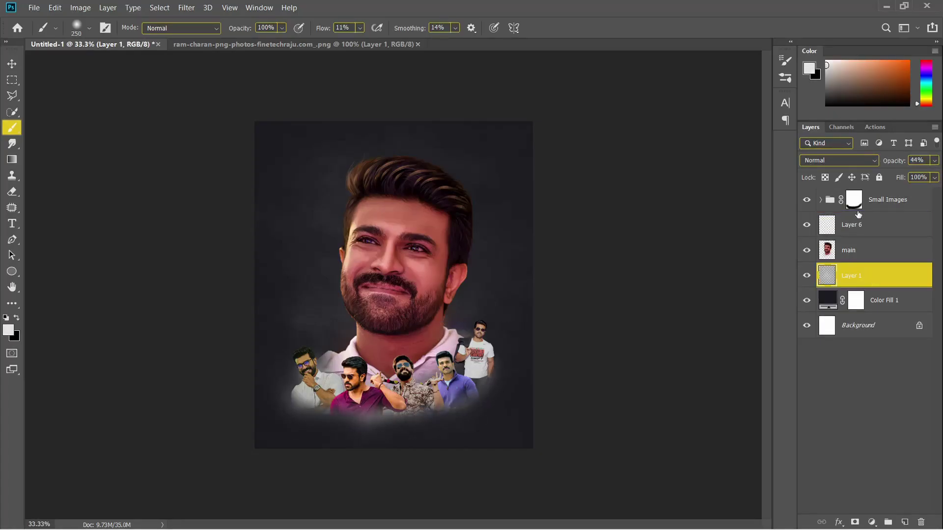
- Bring splatter32.png into the poster around the portrait and blend it as Luminosity
click(30, 7)
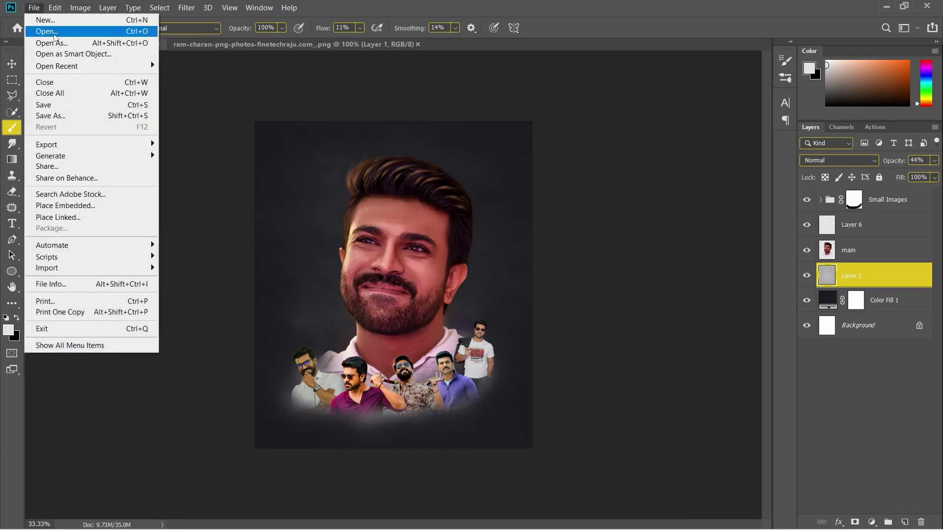
click(54, 33)
click(12, 64)
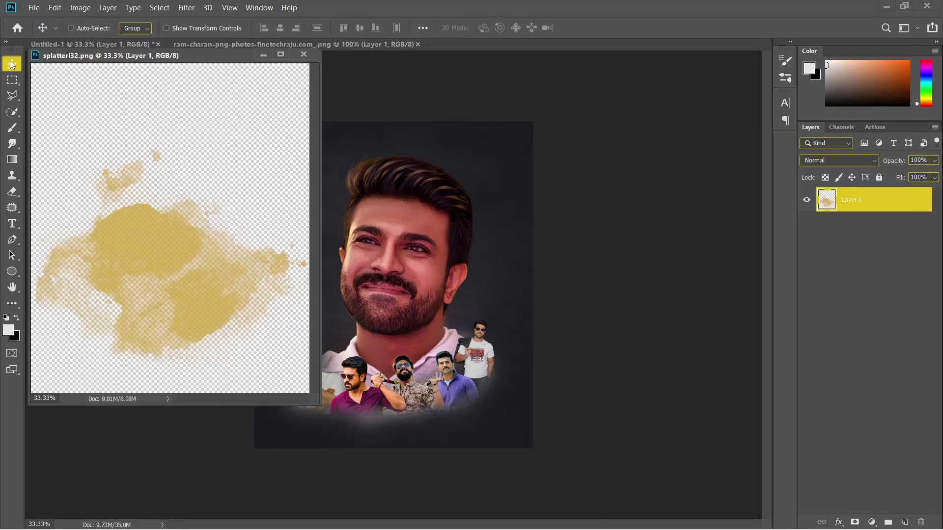
drag(225, 232, 383, 260)
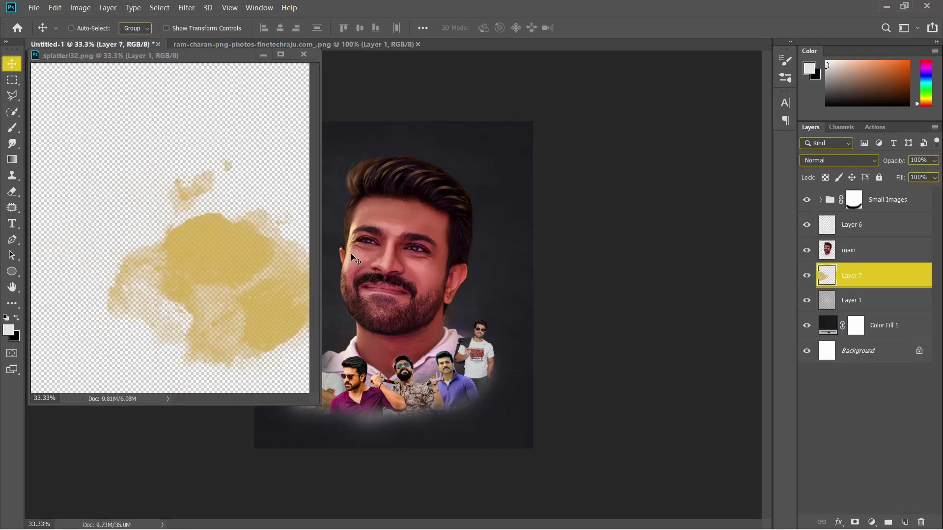
click(304, 54)
mouse_move(359, 305)
mouse_down()
mouse_move(414, 305)
mouse_move(451, 354)
mouse_up()
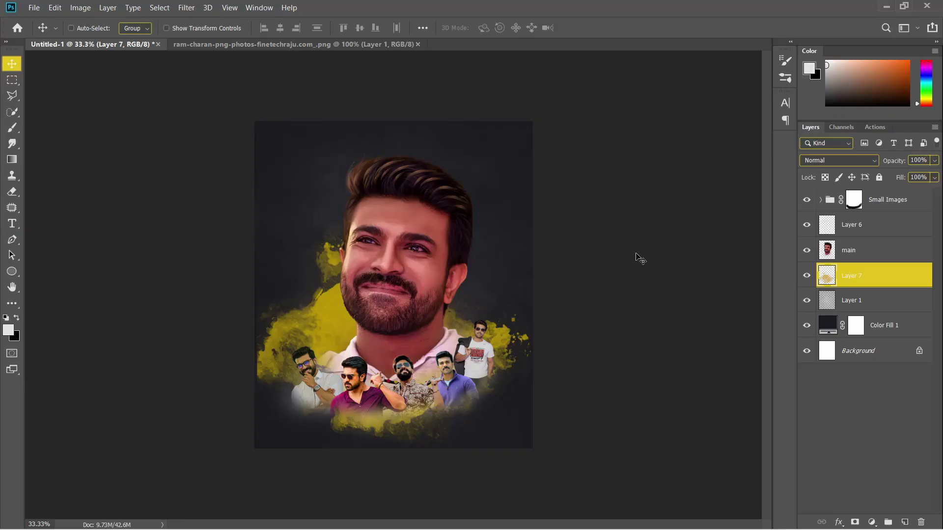
click(802, 163)
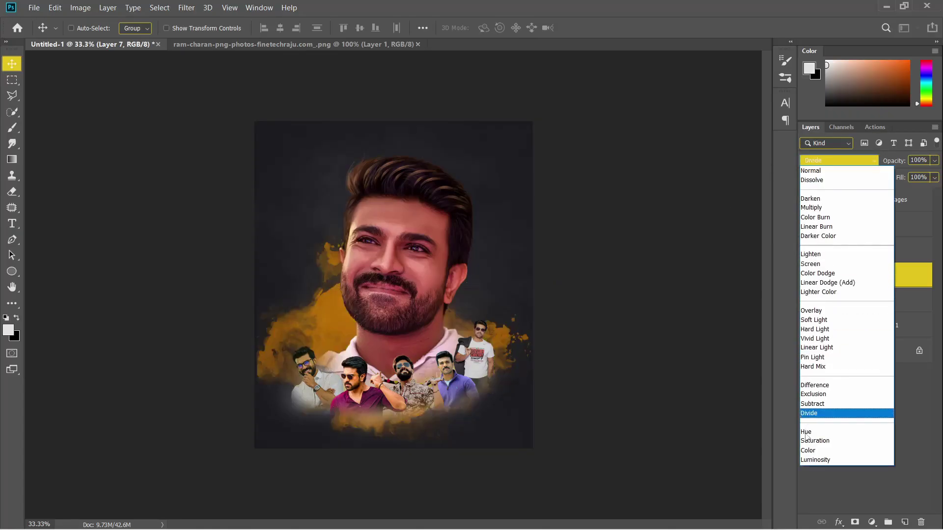
click(811, 461)
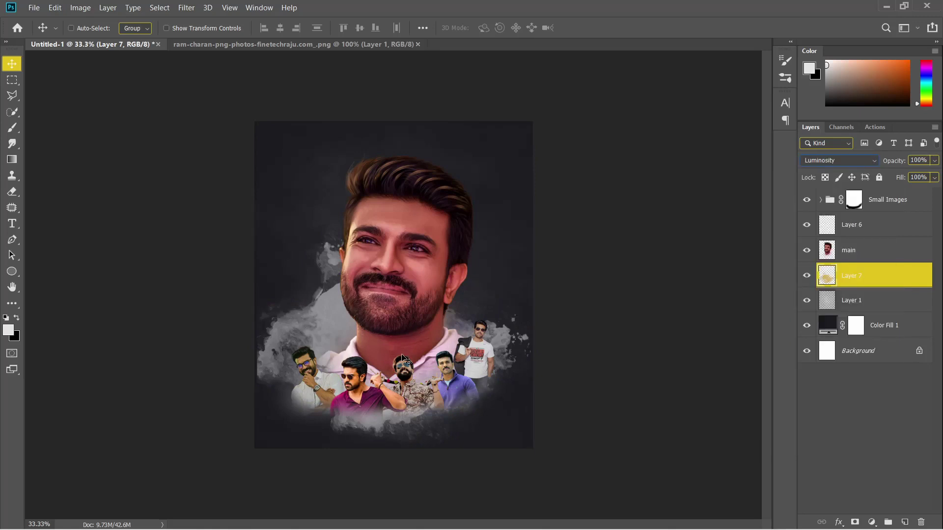
drag(402, 358, 388, 336)
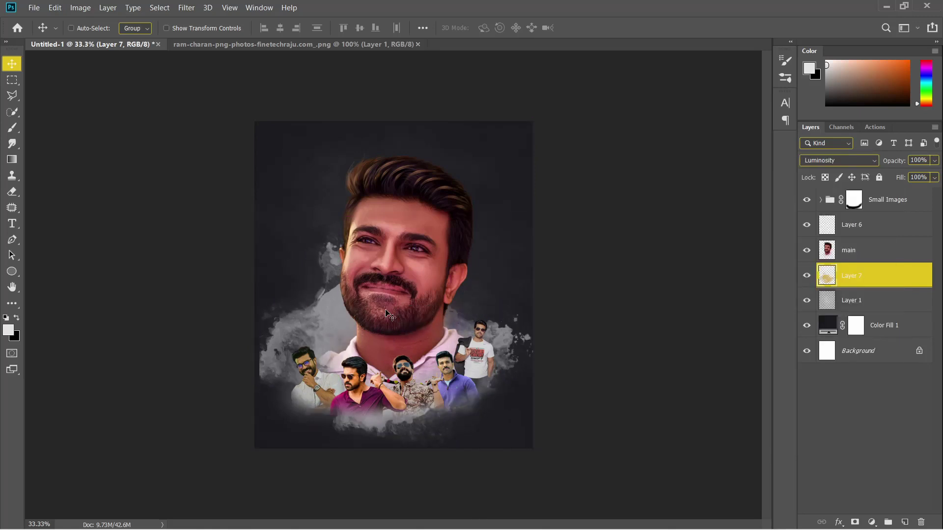
- Raise Layer 1's opacity, lower splatter Layer 7's opacity, then rotate and nudge the splatter
click(879, 304)
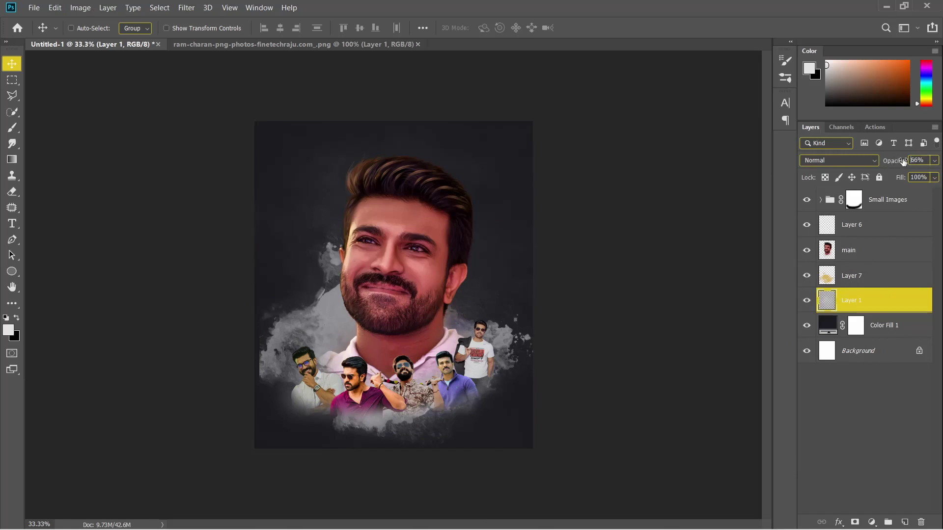
drag(904, 161, 911, 161)
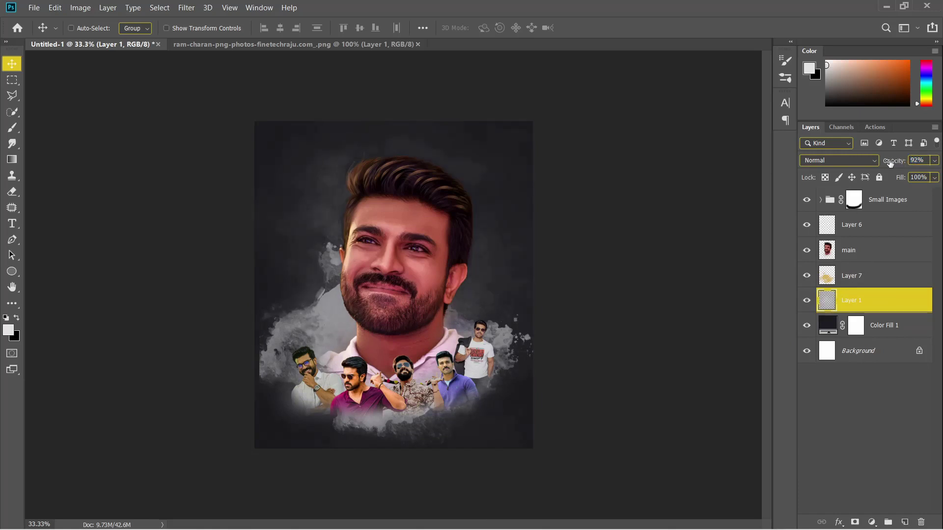
click(856, 277)
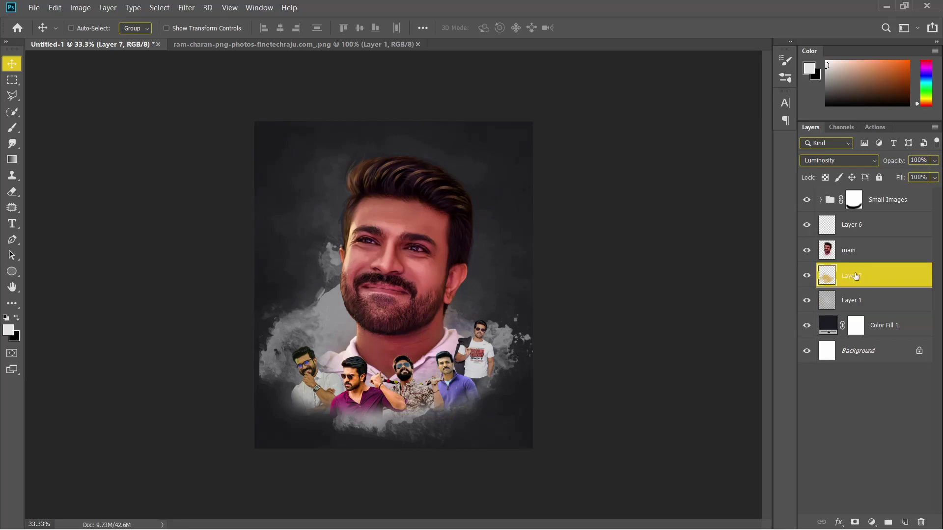
drag(897, 162, 881, 164)
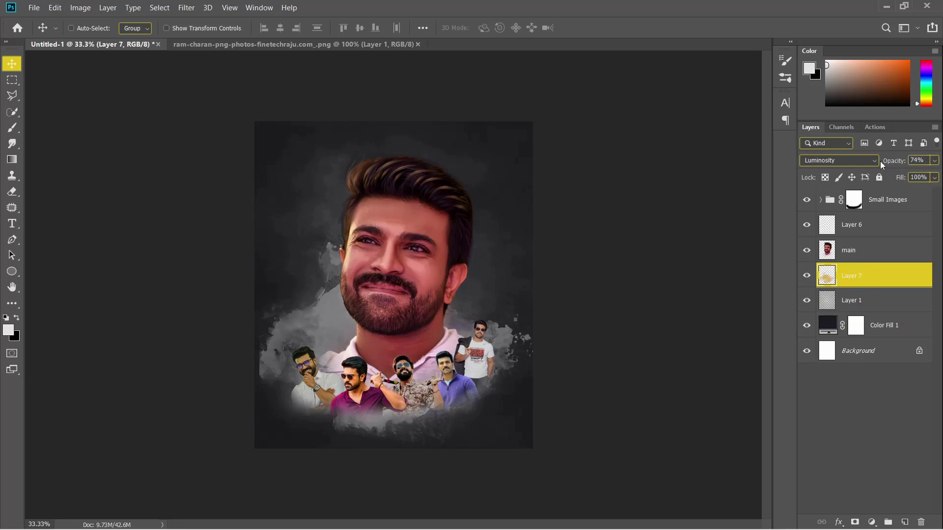
key(ctrl+t)
mouse_move(545, 183)
mouse_down()
mouse_move(522, 188)
mouse_move(496, 275)
mouse_up()
key(Return)
drag(443, 383, 449, 385)
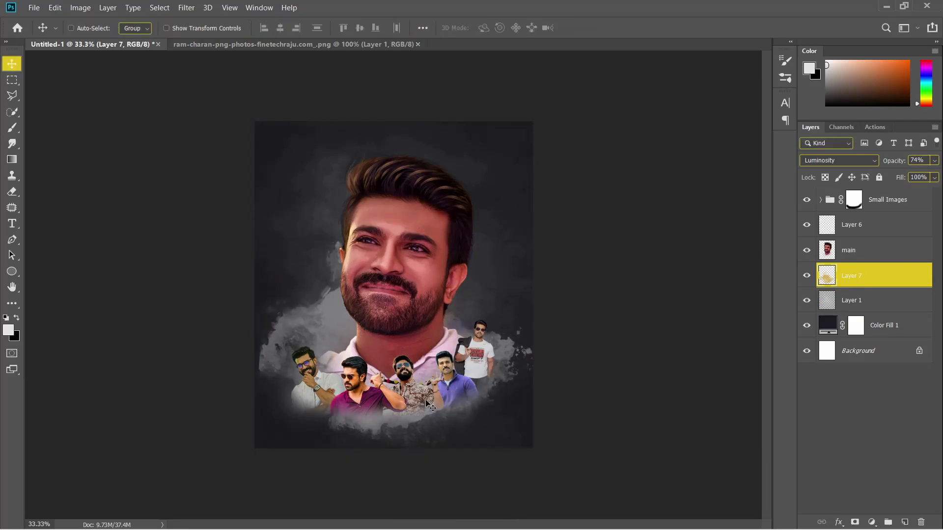
- Lower the splatter's opacity further and duplicate Layer 7
key(3)
key(5)
right_click(882, 272)
click(751, 83)
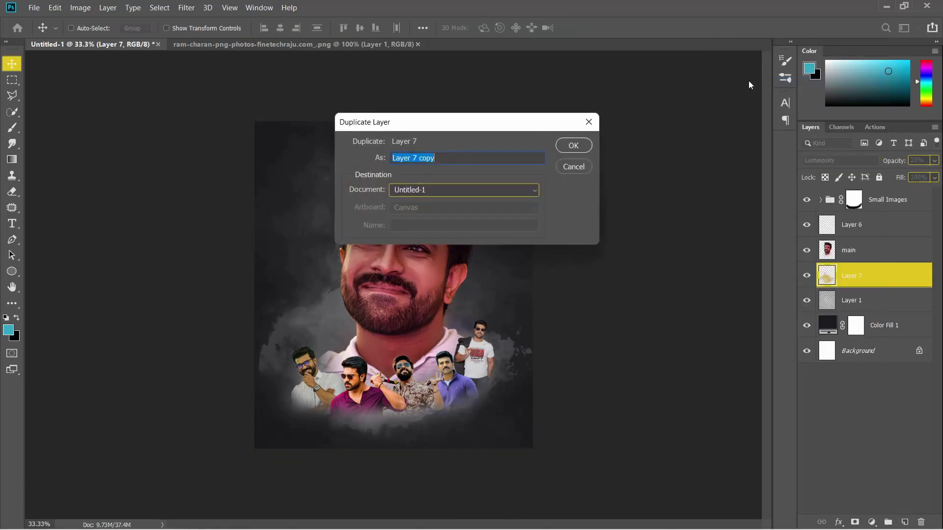
click(572, 147)
- Rotate the copy, shrink it to 77%, move it lower and raise its opacity to about 60%
key(ctrl+t)
drag(540, 258, 394, 350)
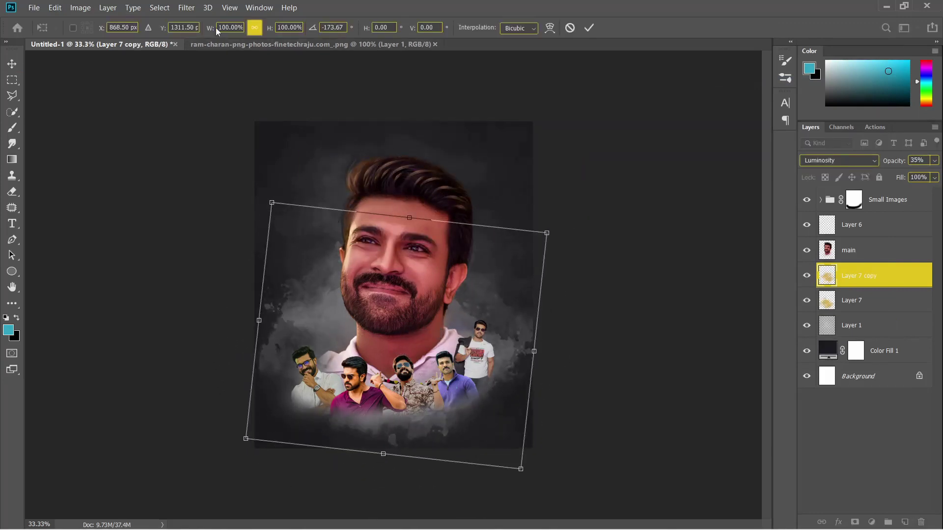
drag(418, 247, 426, 303)
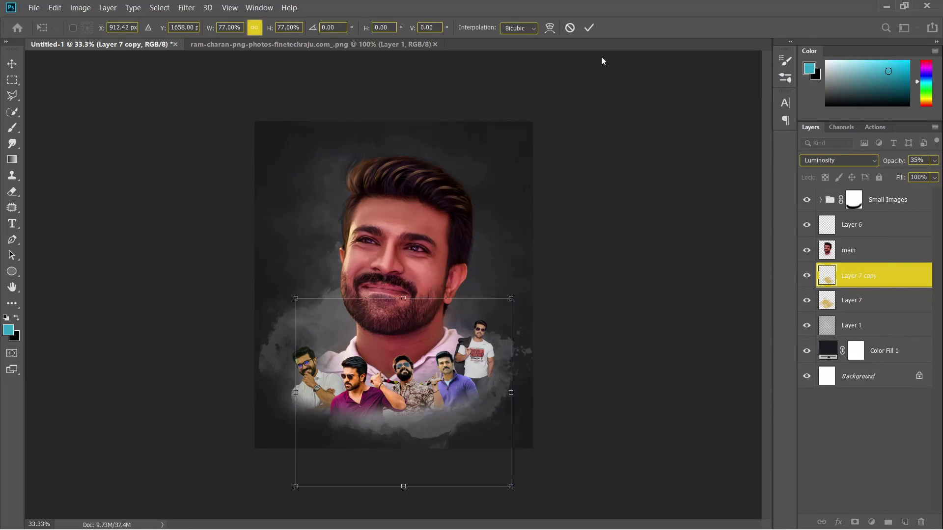
click(589, 27)
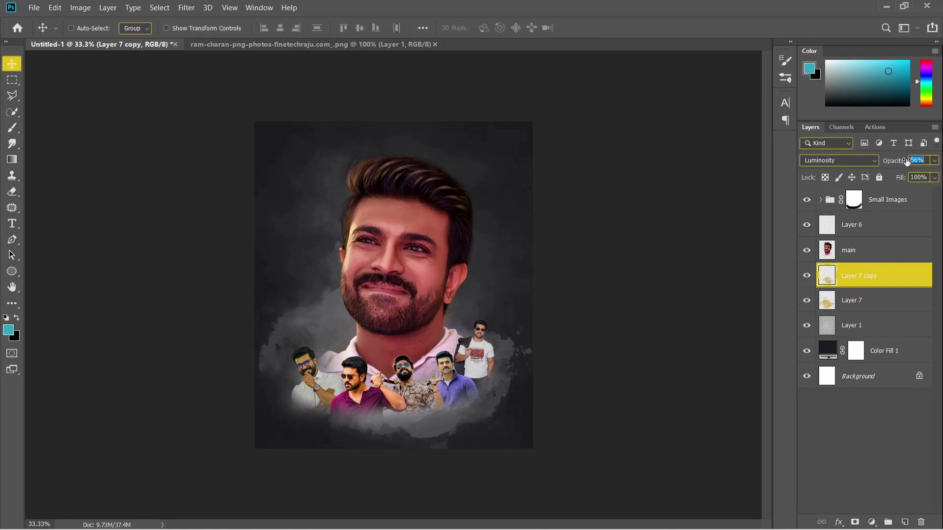
drag(907, 162, 893, 162)
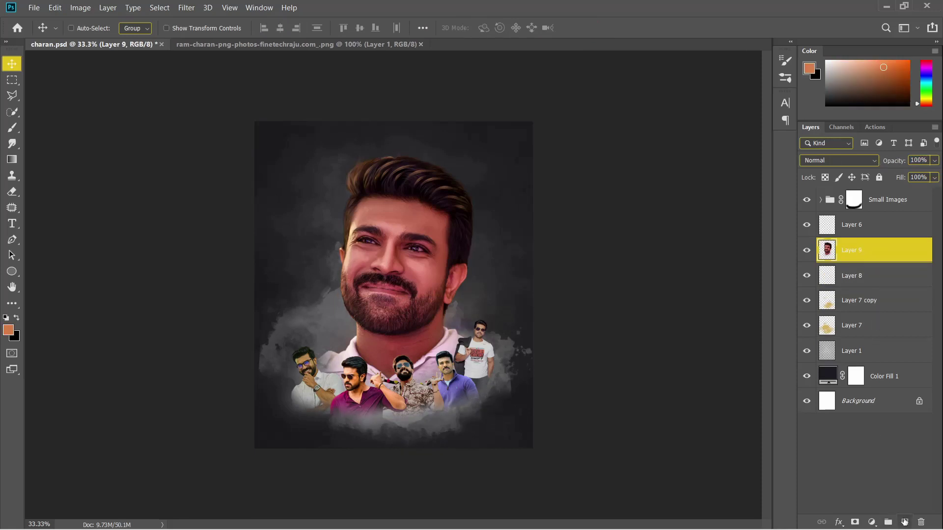
- Add a new Layer 10 clipped to the portrait in Color Dodge mode
click(904, 522)
right_click(884, 259)
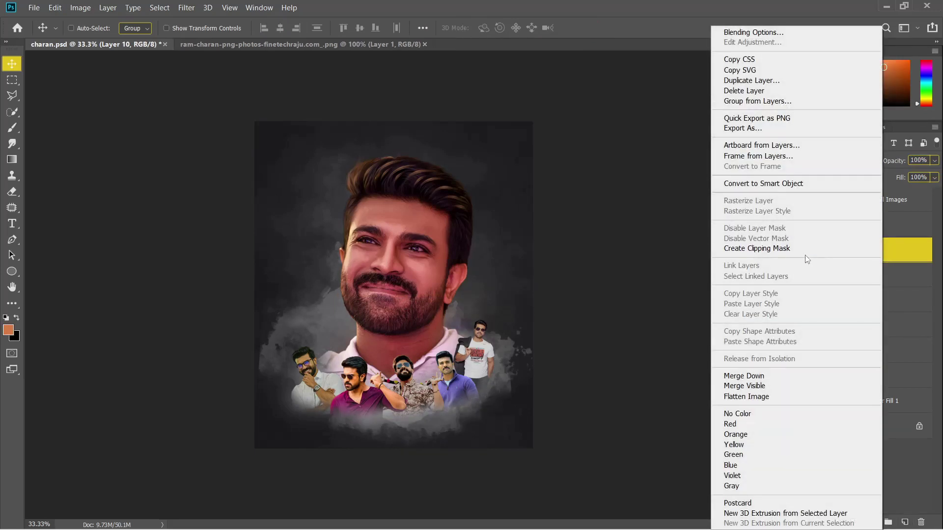
click(806, 245)
click(836, 161)
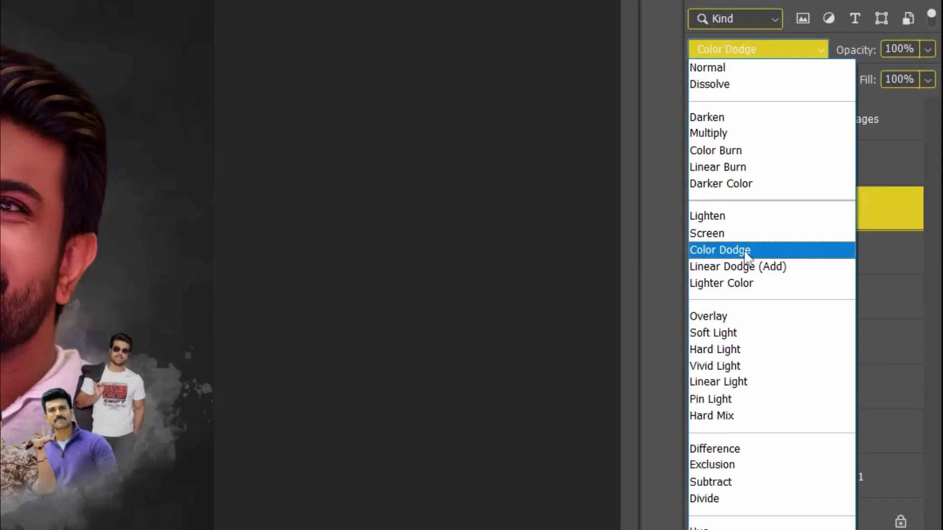
click(820, 274)
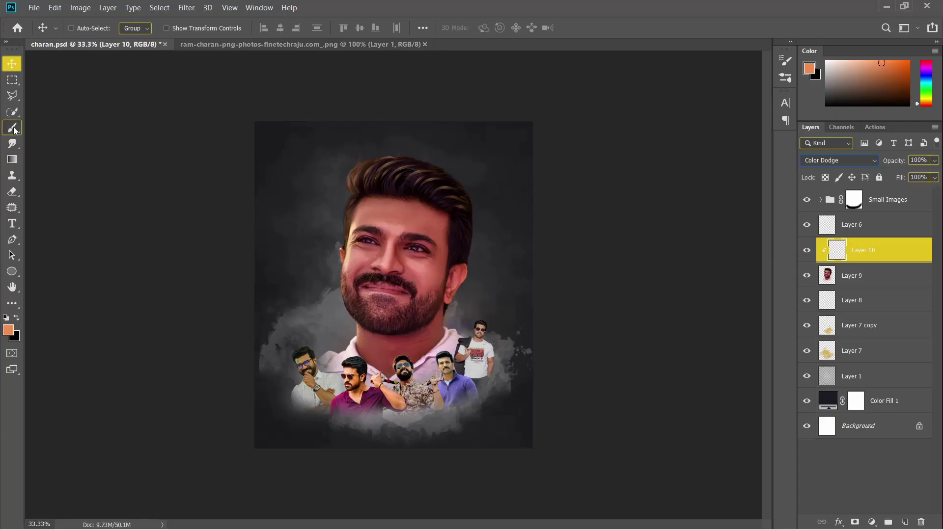
- Brush a light peach #ffc5a1 highlight along the left edge of the hair
click(12, 128)
scroll(393, 166, up, 3)
drag(422, 135, 528, 148)
key(ctrl+z)
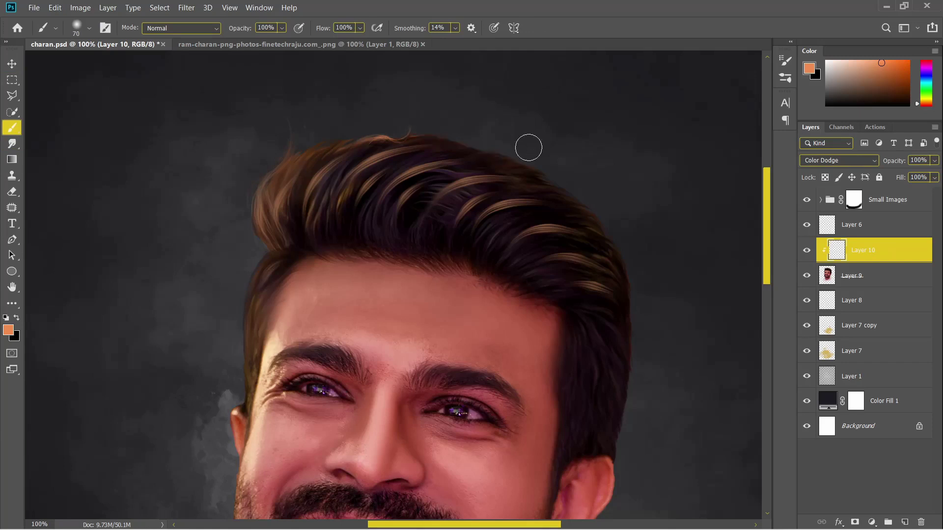
click(9, 332)
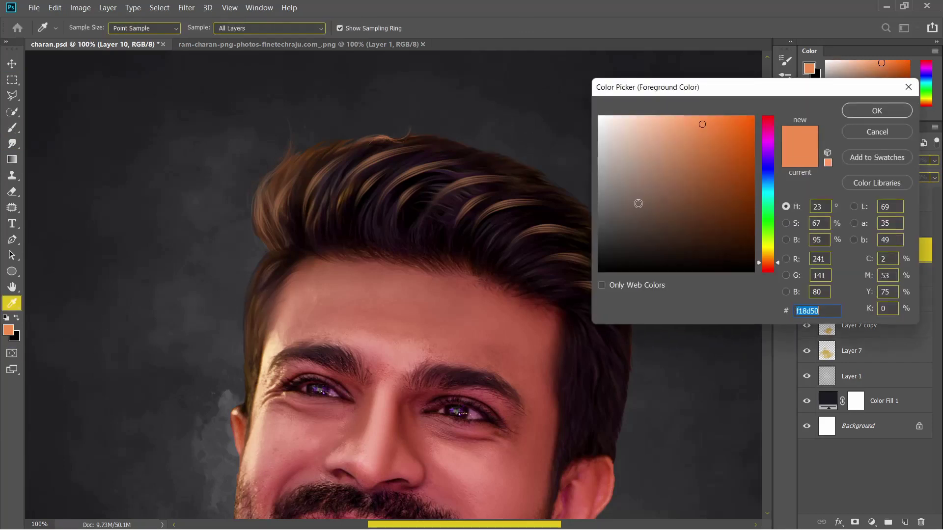
click(656, 122)
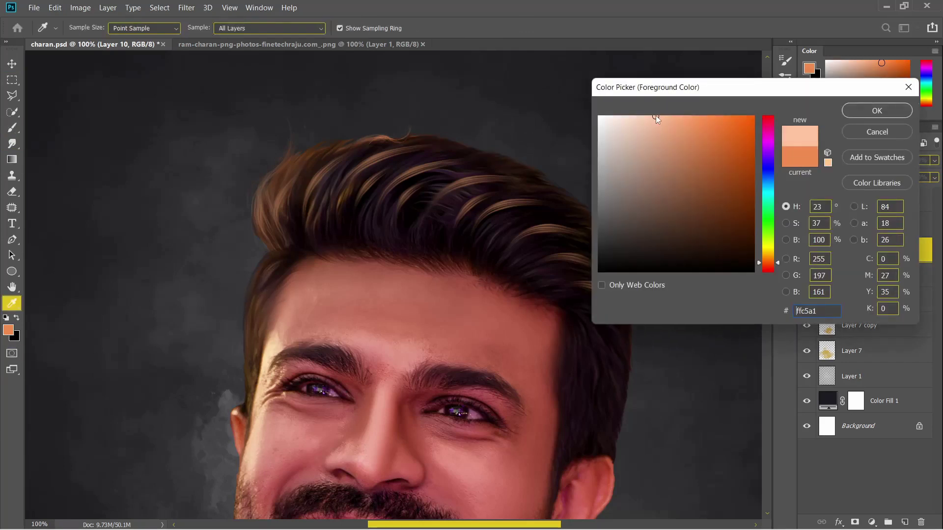
click(877, 110)
drag(246, 177, 229, 350)
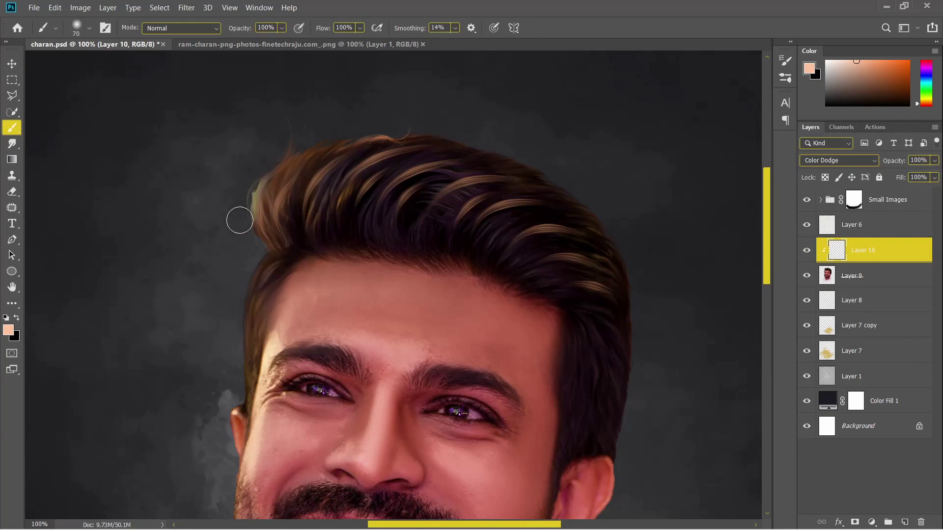
scroll(230, 350, down, 1)
scroll(224, 339, down, 1)
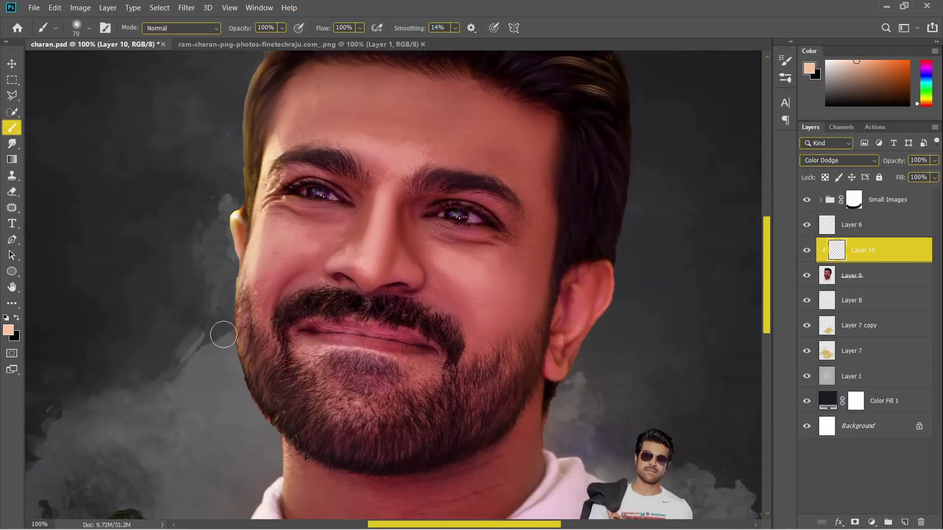
scroll(222, 397, down, 1)
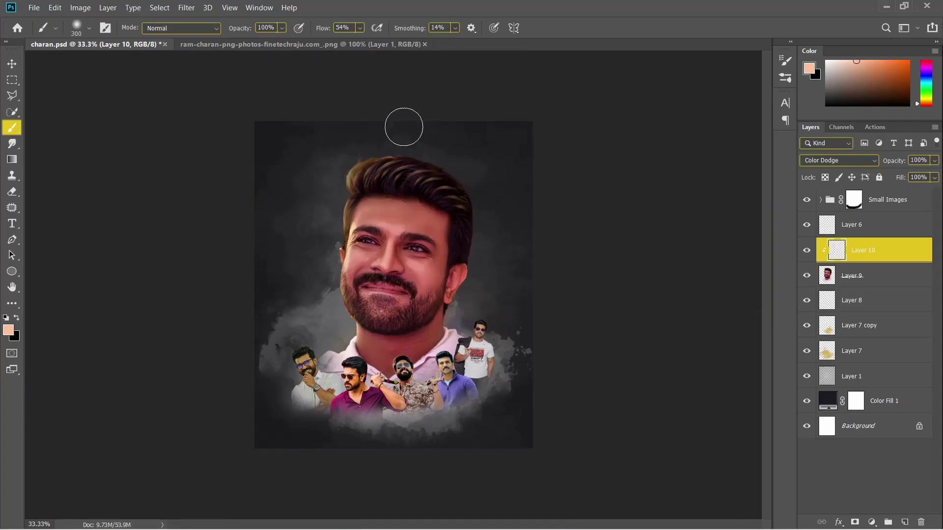
- Add a new Layer 11 clipped to the layer below in Overlay mode
key(v)
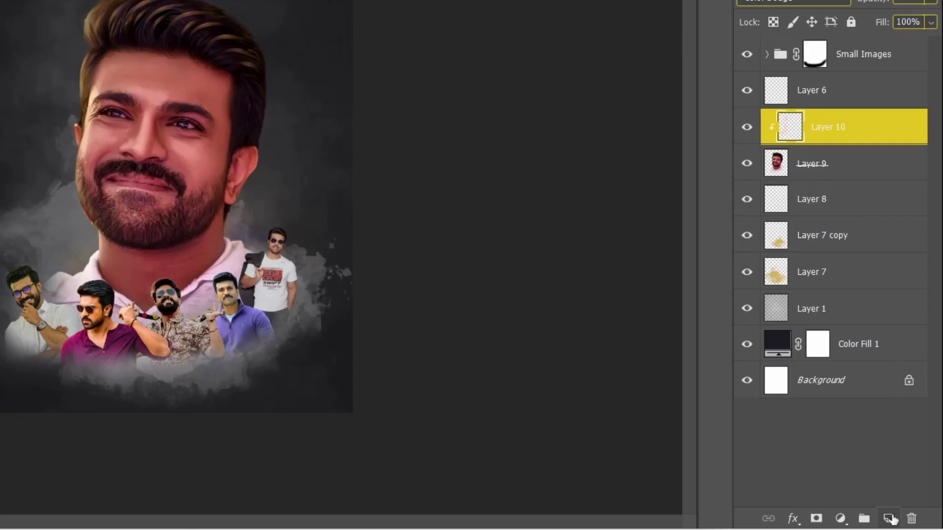
click(890, 519)
right_click(886, 252)
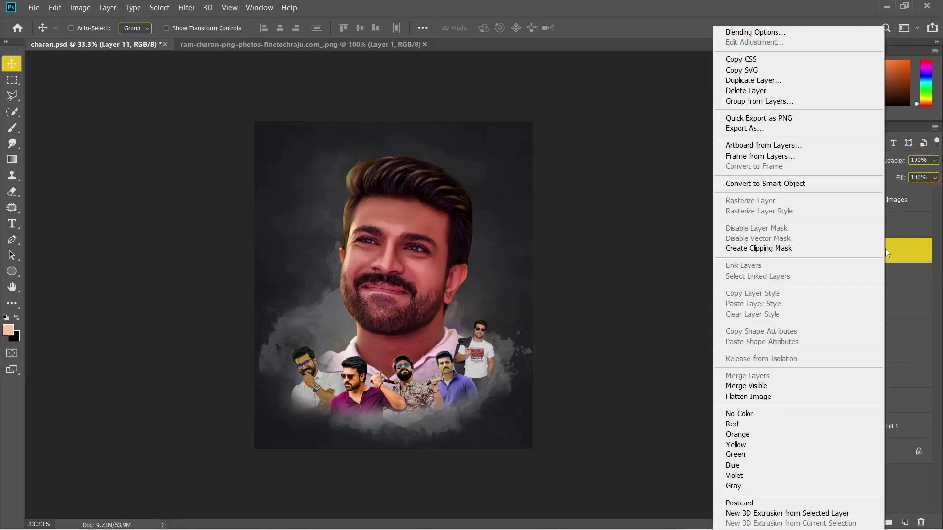
click(794, 250)
click(817, 162)
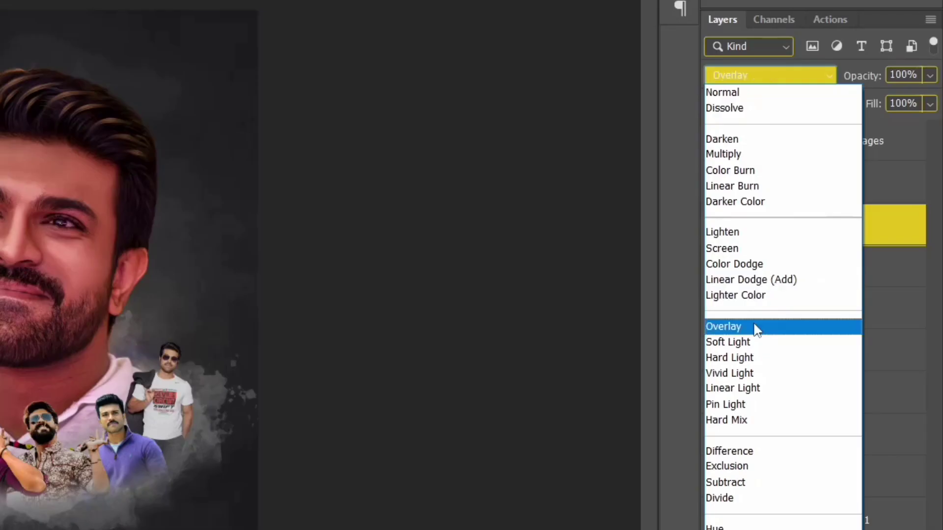
click(832, 298)
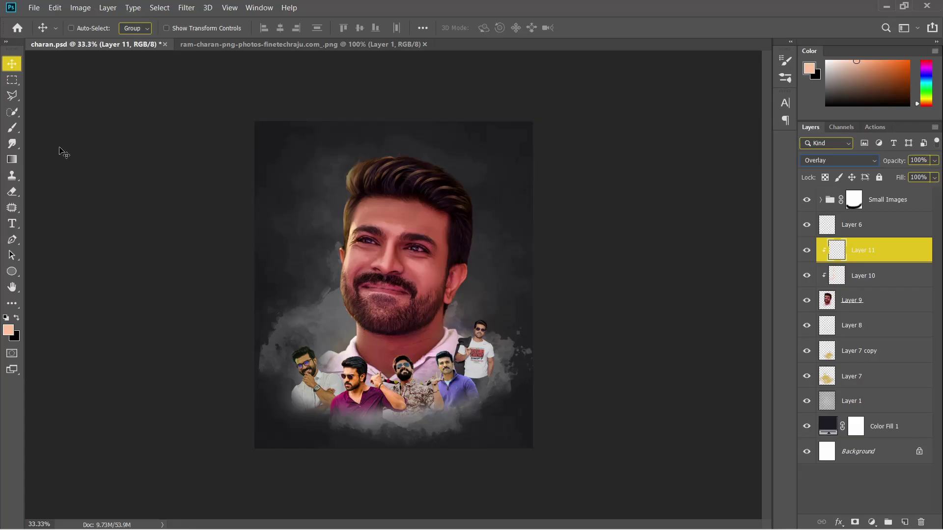
- Set up a soft round white (ffffff) brush with very low flow
click(12, 127)
click(10, 332)
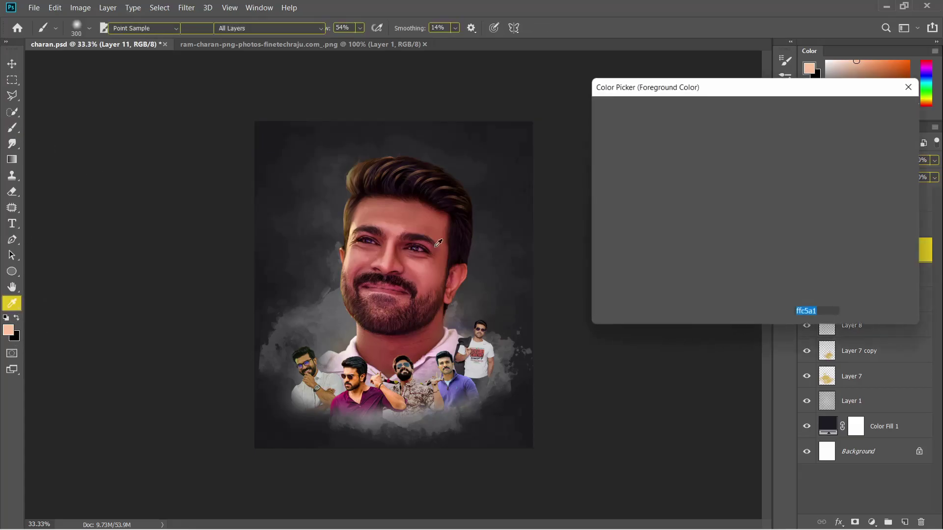
text(ffffff)
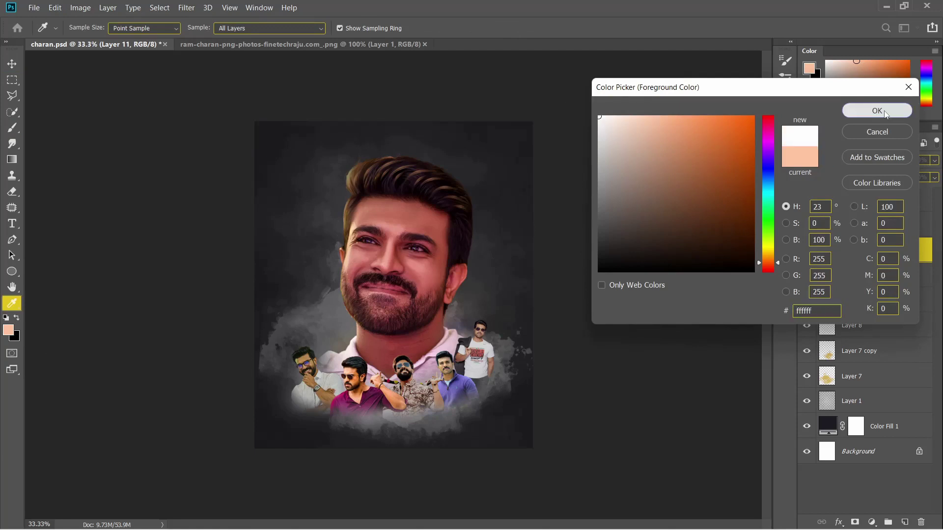
click(877, 110)
click(90, 28)
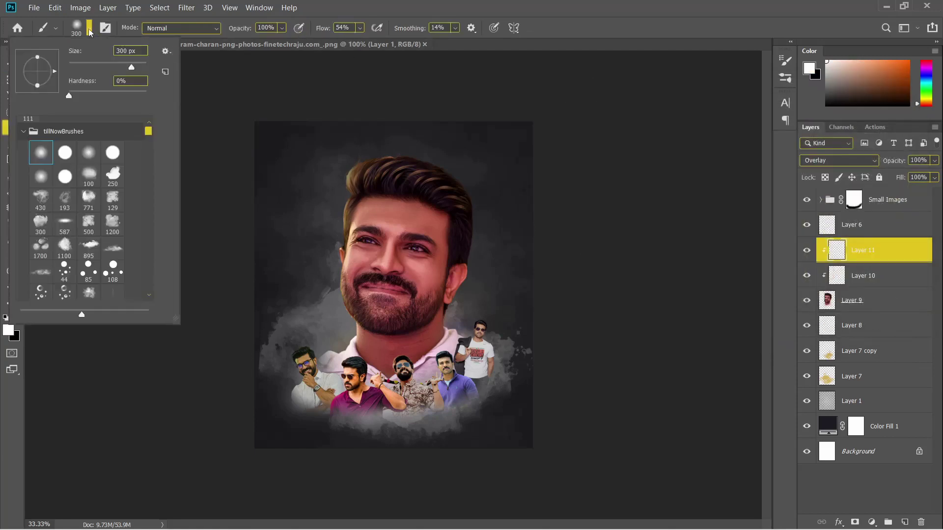
double_click(44, 147)
drag(447, 84, 321, 90)
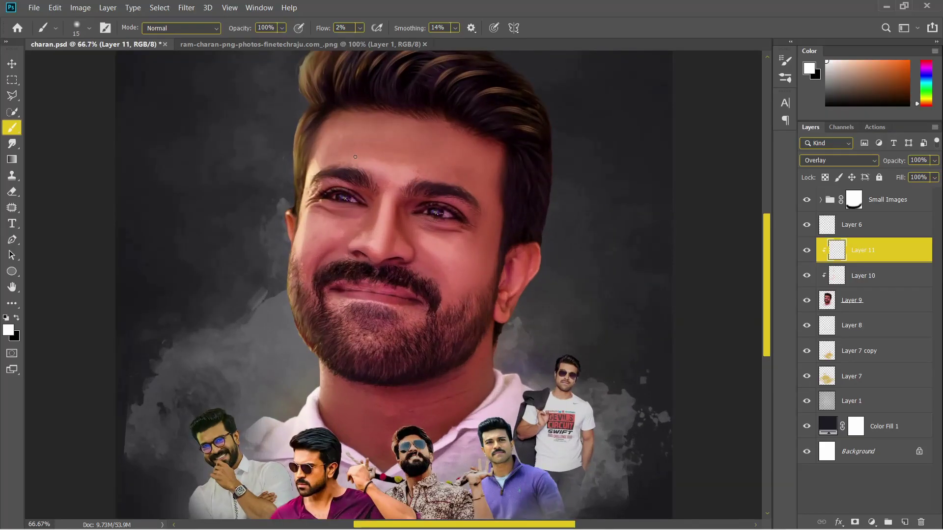
- Paint soft white highlights on both cheeks and the nose bridge, then compare before and after
key(ctrl+plus)
key(bracketright)
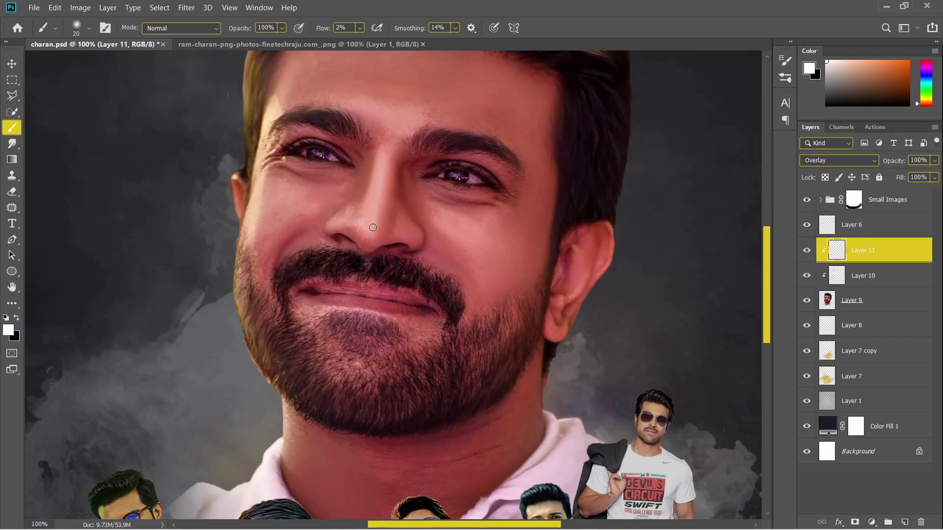
key(bracketright)
key(bracketright)
key(bracketright)
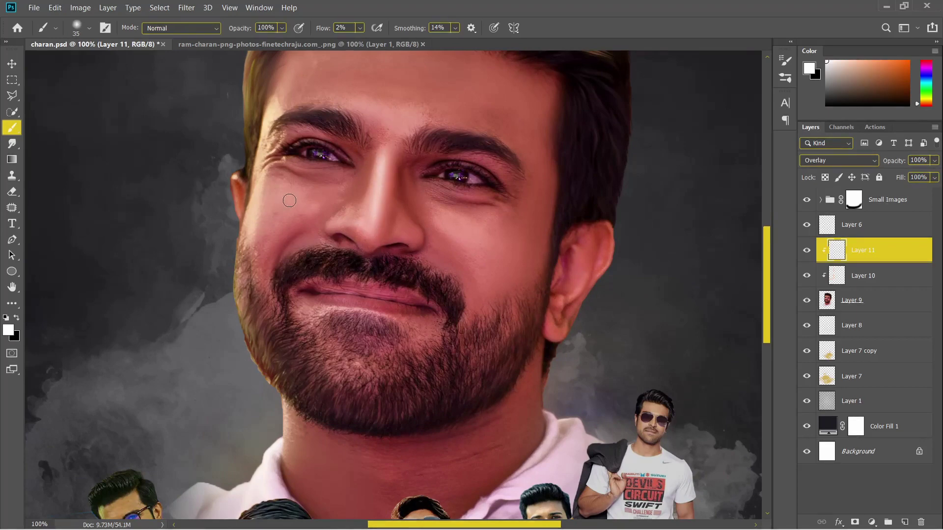
key(ctrl+minus)
drag(310, 230, 337, 231)
drag(430, 250, 461, 251)
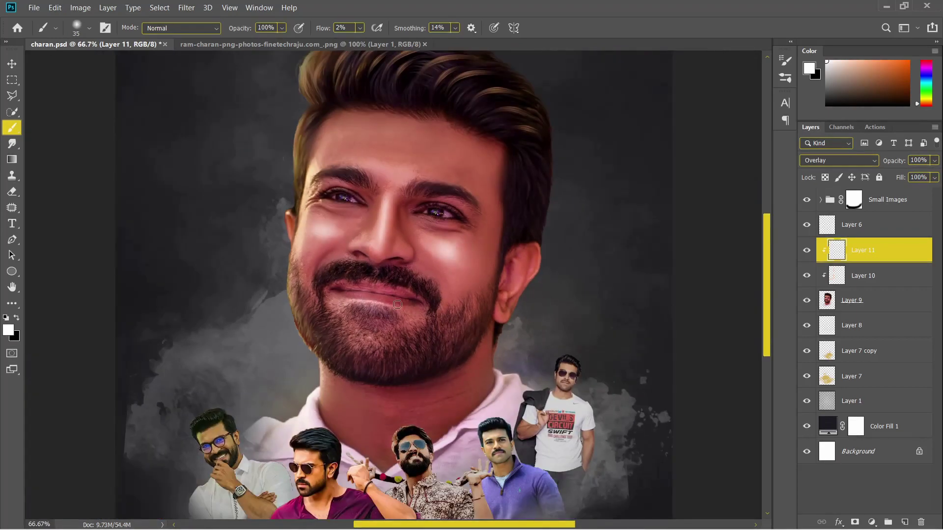
scroll(397, 305, up, 3)
drag(363, 241, 354, 238)
key(bracketright)
key(bracketright)
key(bracketright)
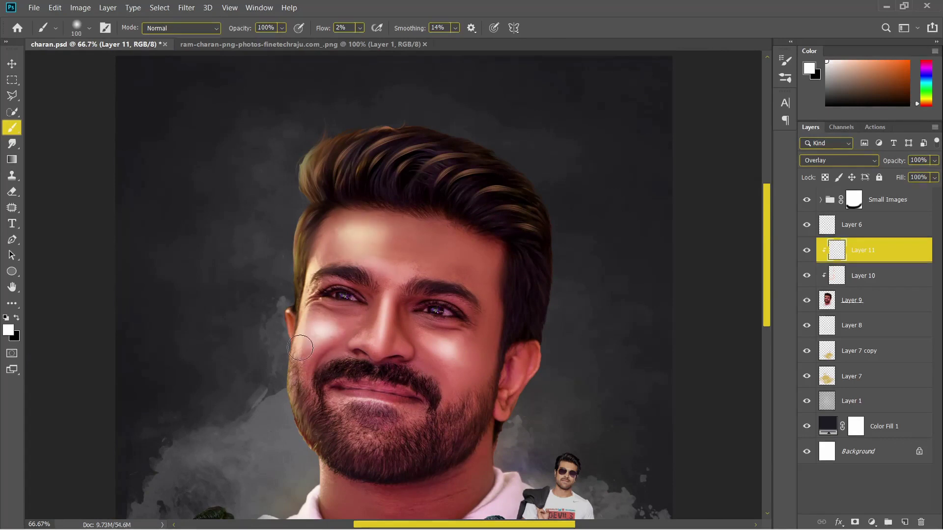
key(bracketleft)
key(bracketleft)
key(bracketleft)
mouse_move(447, 346)
mouse_down()
mouse_move(455, 352)
mouse_move(412, 347)
mouse_up()
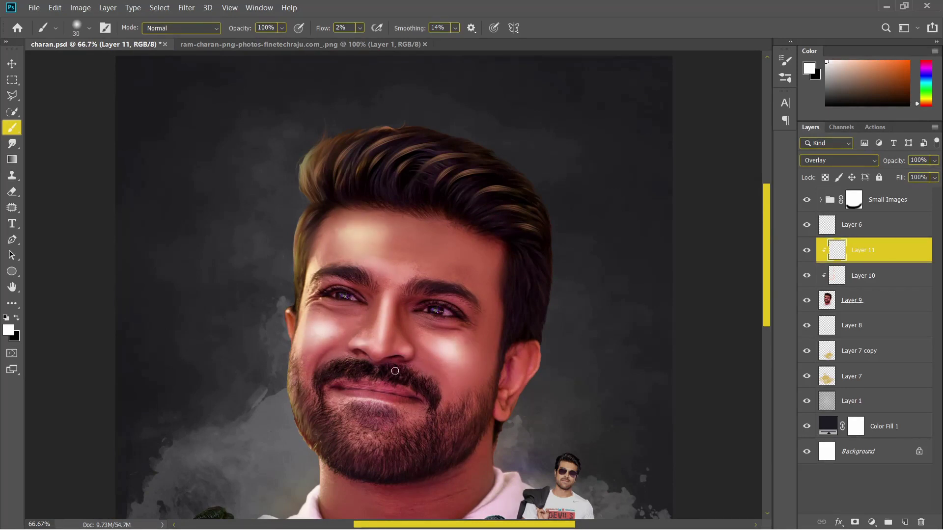
scroll(395, 370, down, 3)
mouse_move(312, 278)
mouse_down()
mouse_move(407, 173)
mouse_move(466, 222)
mouse_up()
key(ctrl+minus)
key(ctrl+minus)
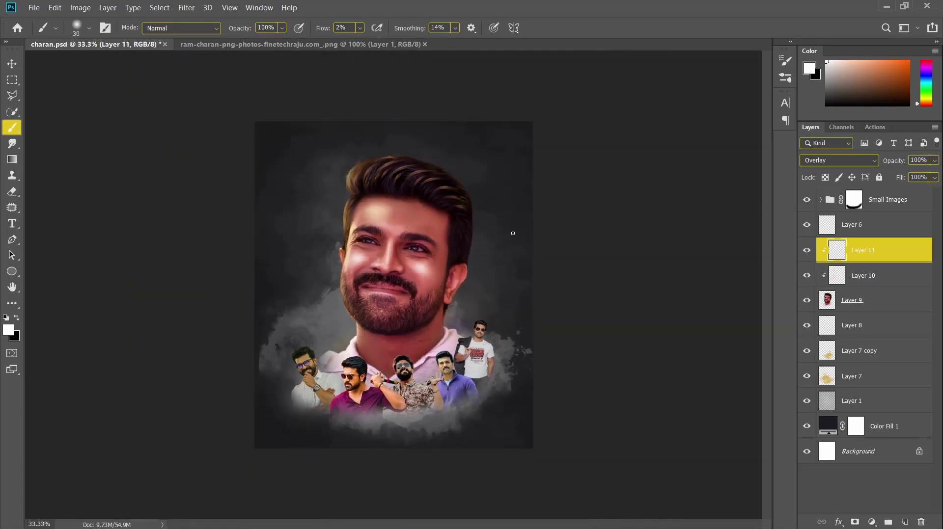
click(807, 252)
click(807, 252)
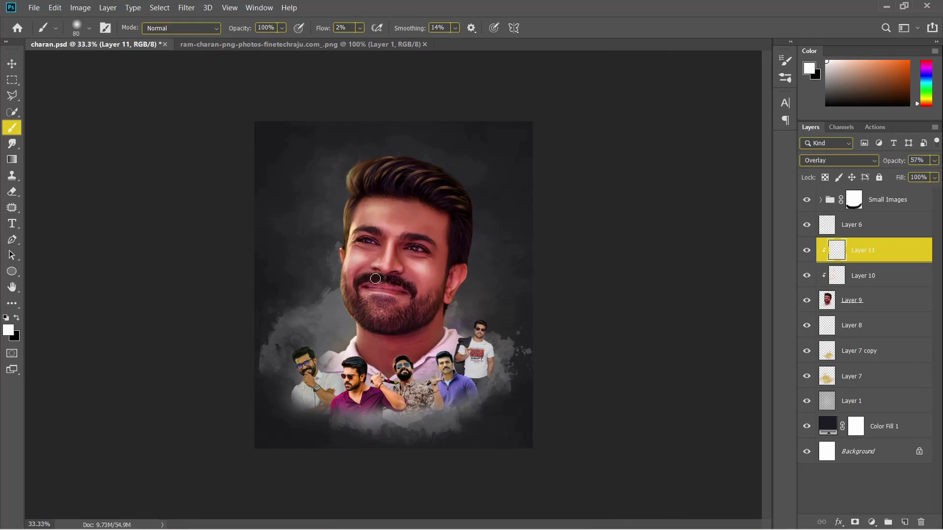
- Type 'HAPPY BIRTHDAY' and move it to the top of the poster
click(13, 227)
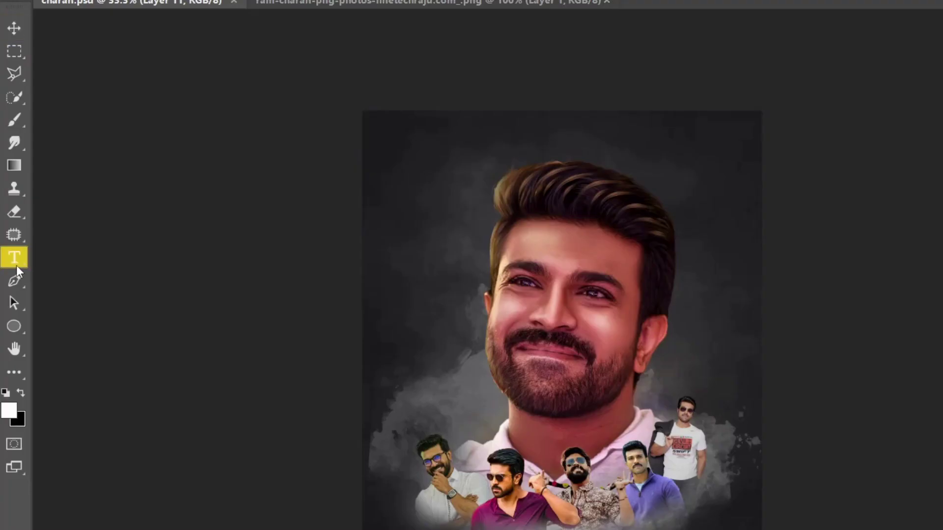
click(312, 170)
text(HAPP)
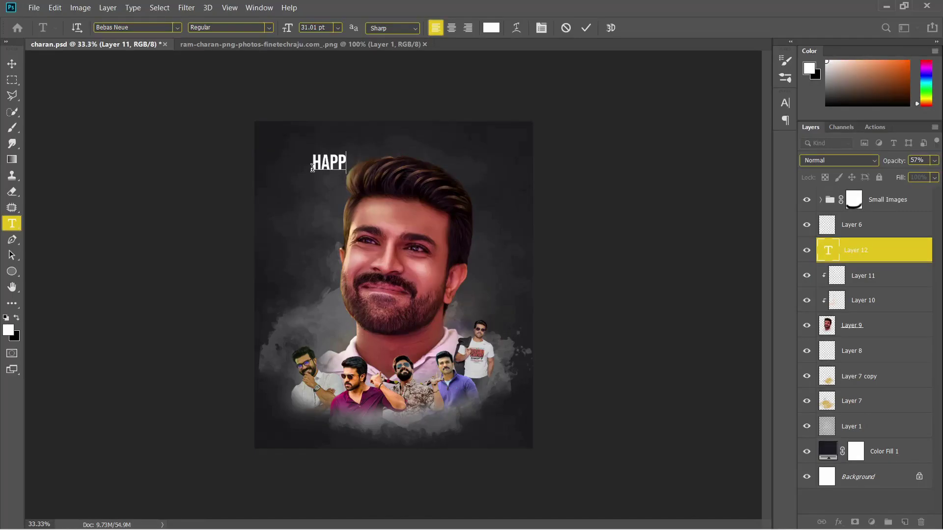
text(Y BIRTHDAY)
click(562, 28)
key(v)
drag(426, 176, 446, 155)
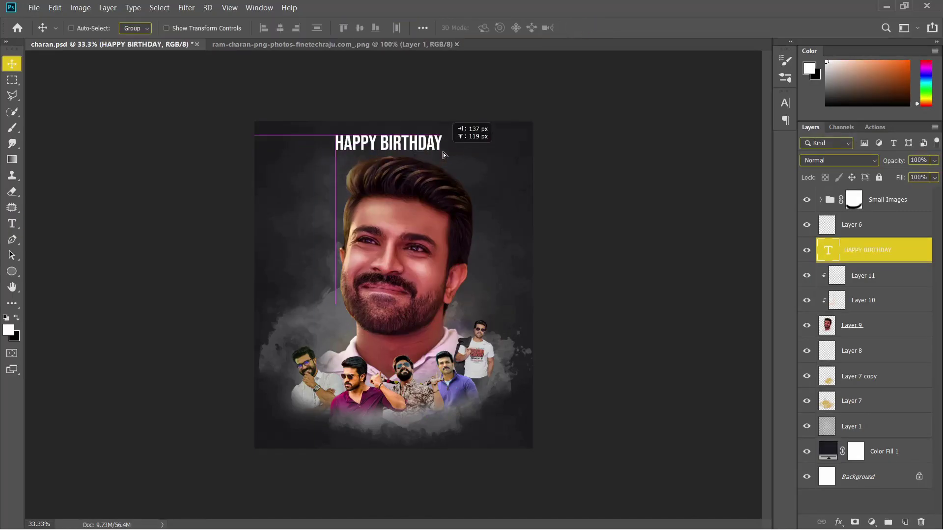
- Format the heading at 15 pt with tracking 480 in the Character panel
click(19, 221)
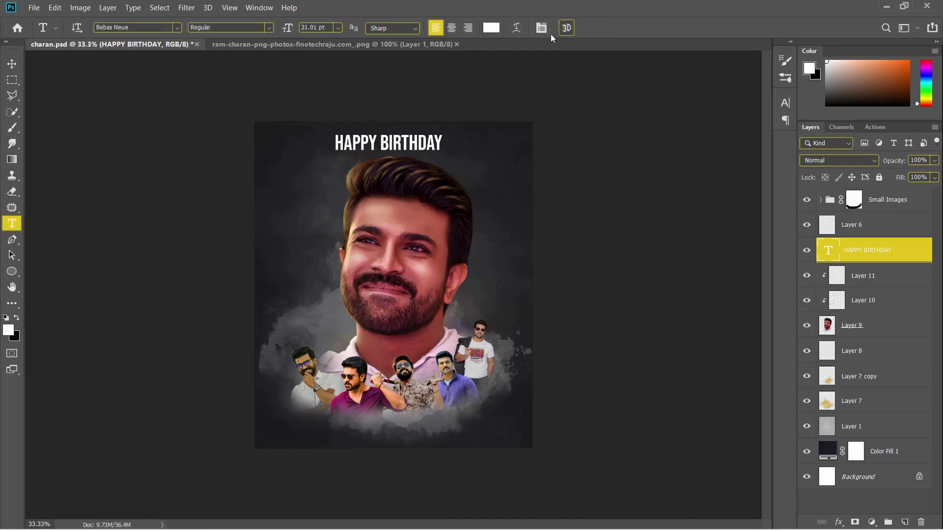
click(542, 27)
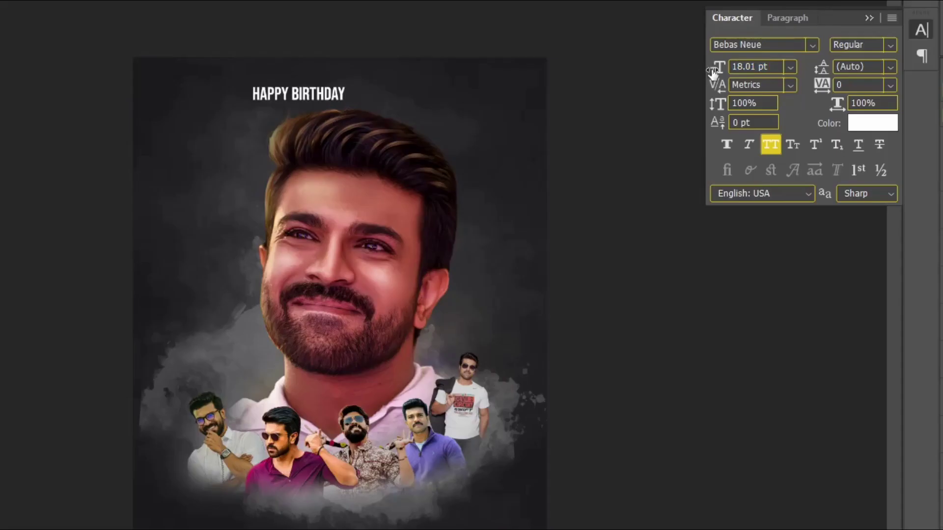
drag(649, 129, 646, 130)
drag(718, 140, 725, 146)
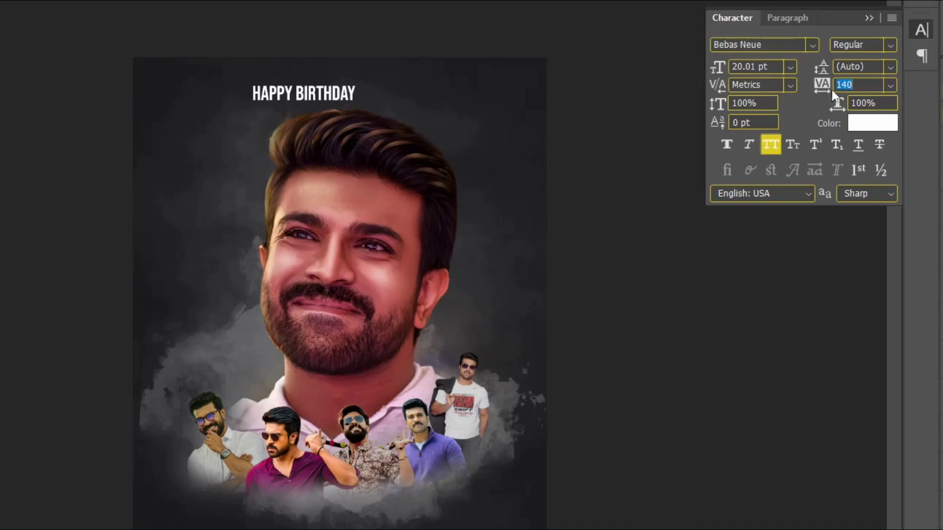
drag(833, 94, 835, 87)
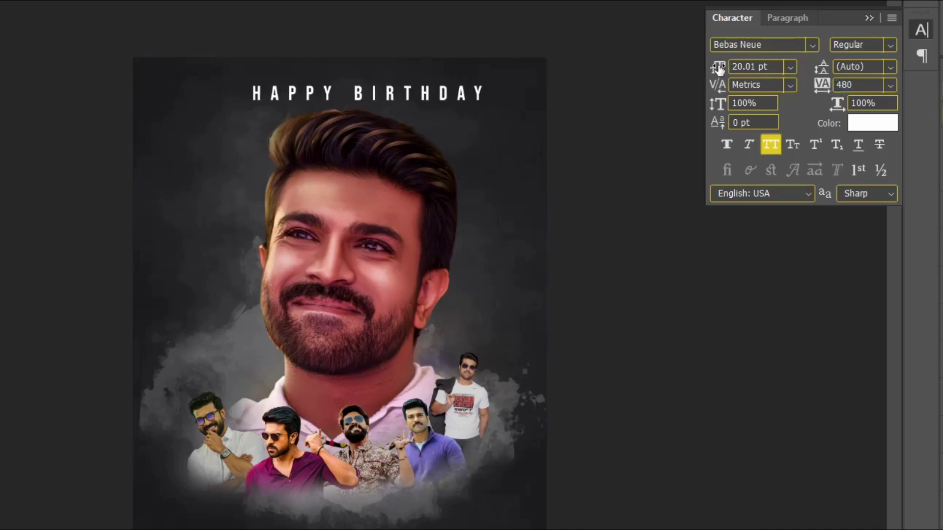
drag(718, 68, 709, 69)
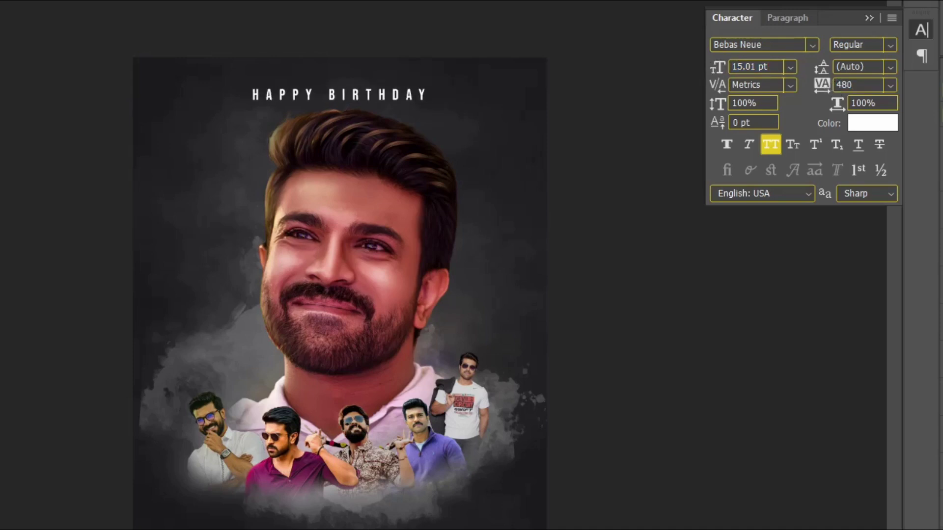
click(922, 30)
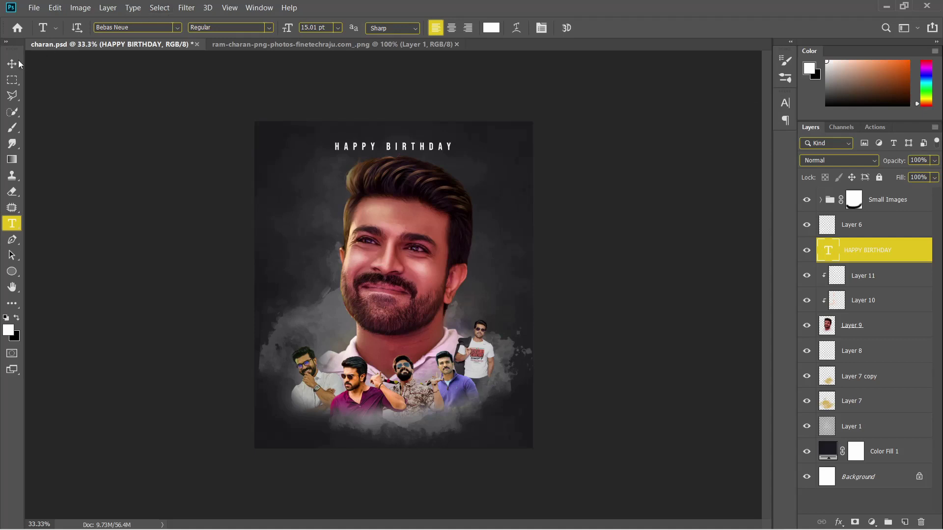
- Centre HAPPY BIRTHDAY horizontally above the portrait
click(18, 62)
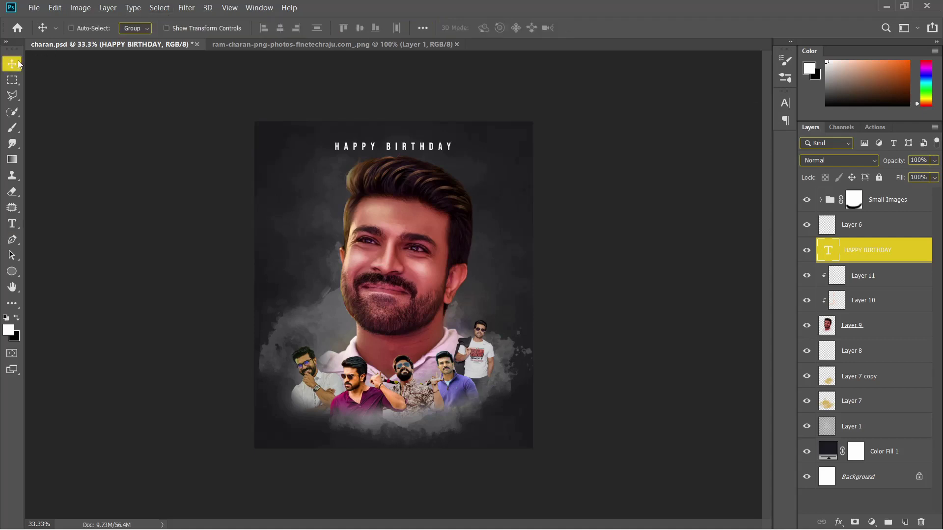
drag(449, 130, 440, 129)
drag(440, 132, 452, 131)
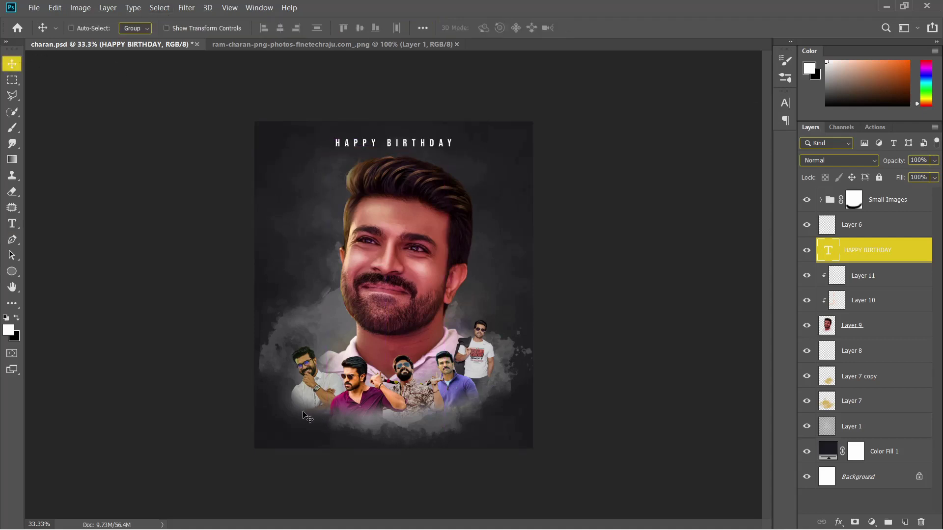
- Type 'RAM CHARAN' as a new text line below the small photos
key(t)
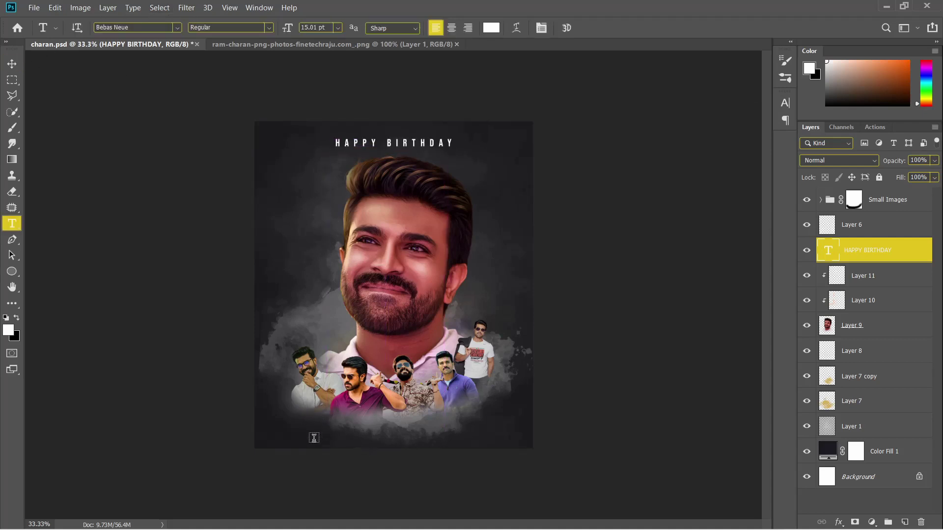
click(307, 428)
text(RAM CHARAN)
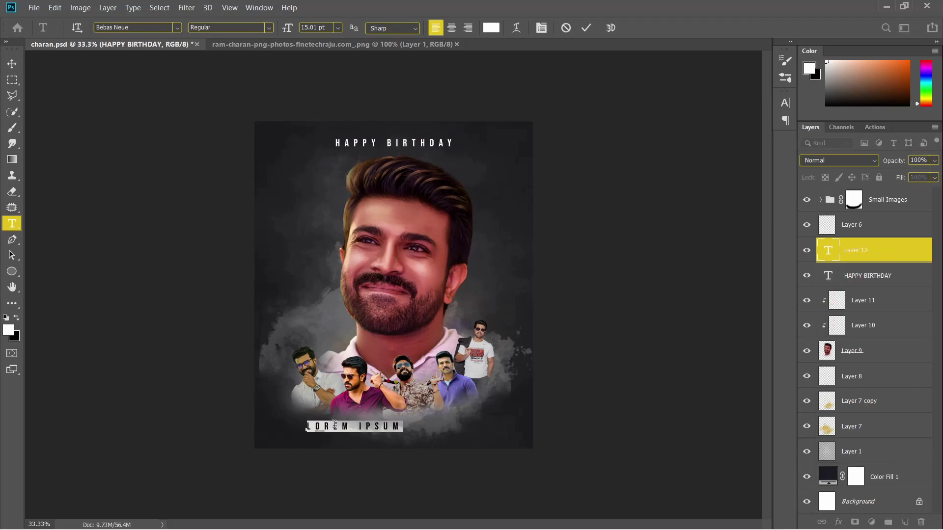
click(584, 28)
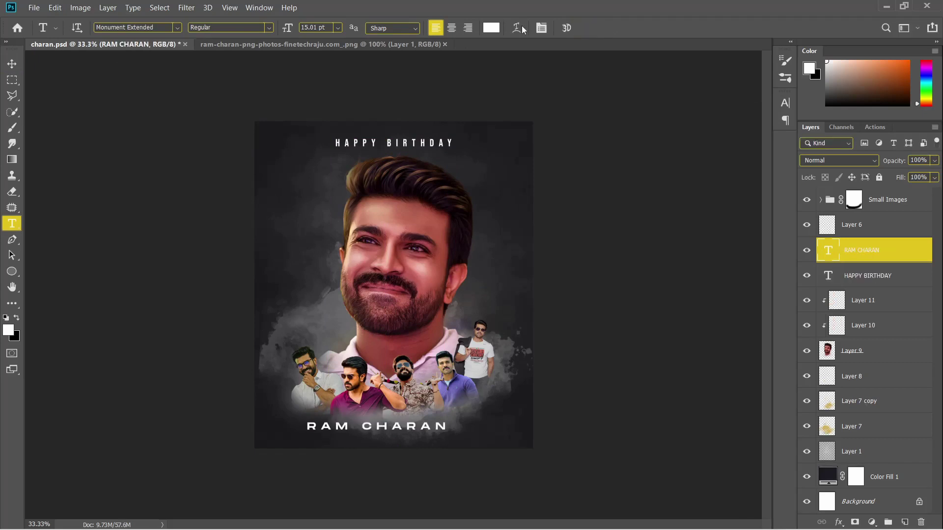
- Set RAM CHARAN to tracking 0 and 24 pt, and move it beneath HAPPY BIRTHDAY
click(542, 28)
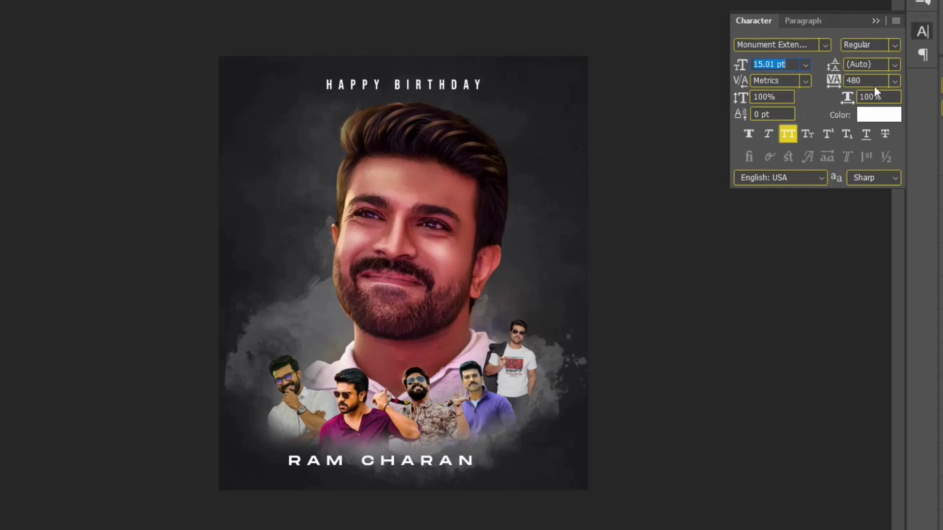
click(750, 140)
text(480)
double_click(875, 80)
text(0)
key(Return)
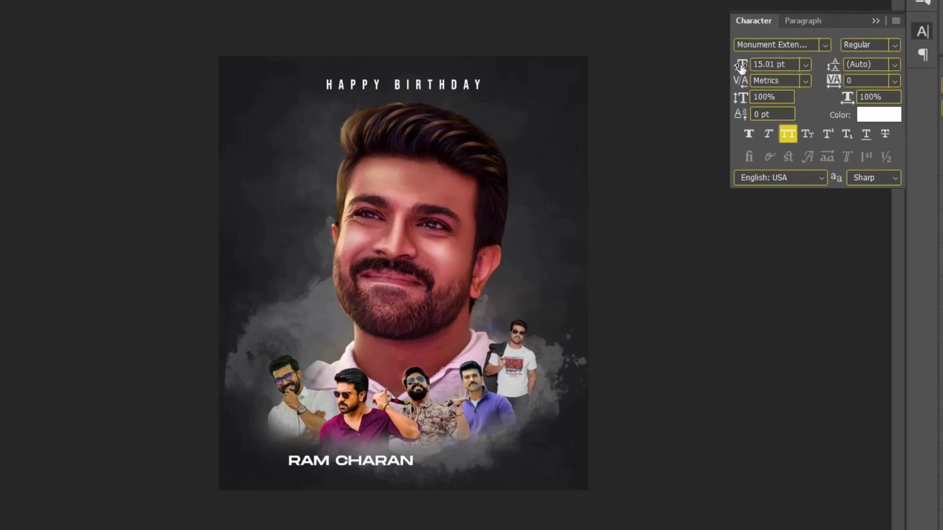
drag(741, 67, 731, 68)
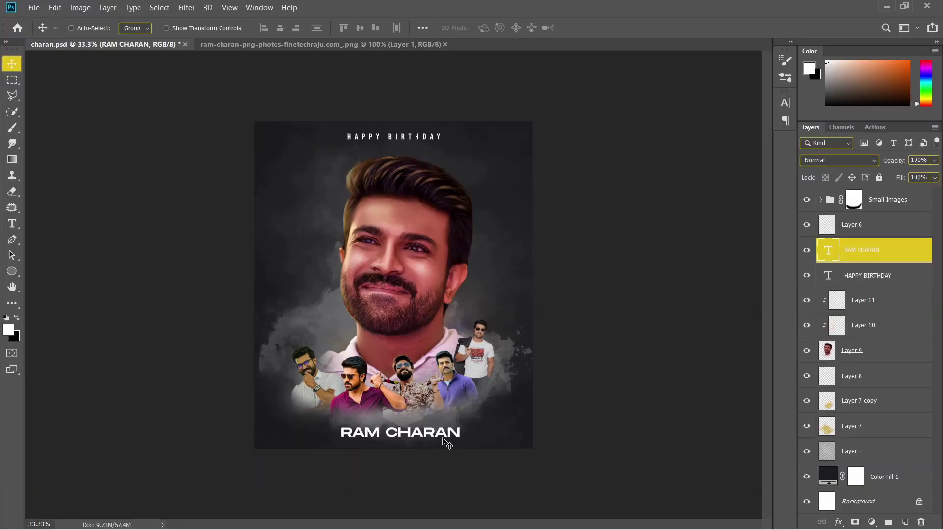
drag(438, 439, 438, 154)
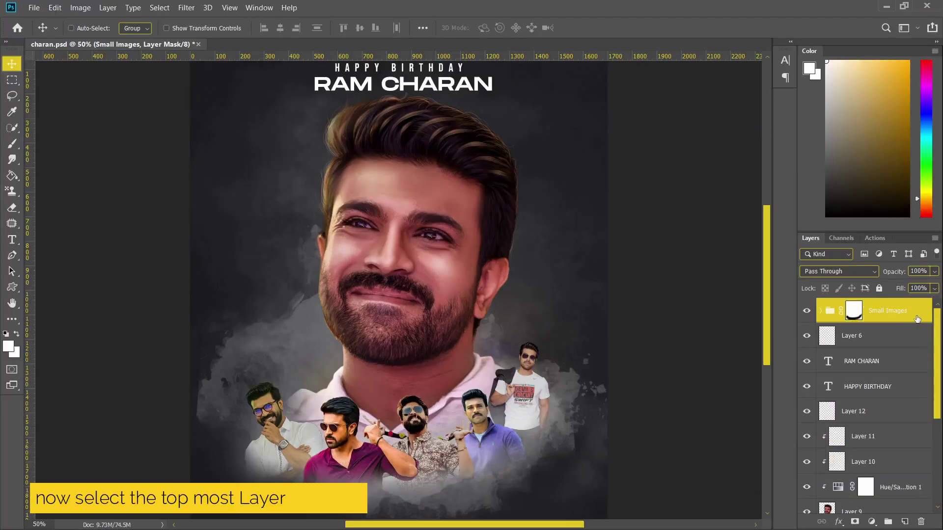
- Stamp all visible layers into a new top layer and apply the Camera Raw Filter
key(ctrl+shift+alt+e)
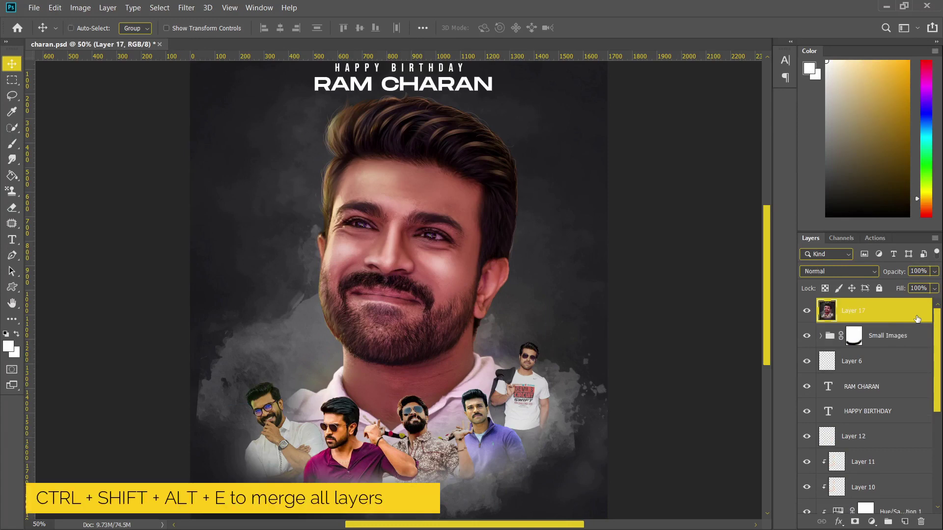
click(189, 7)
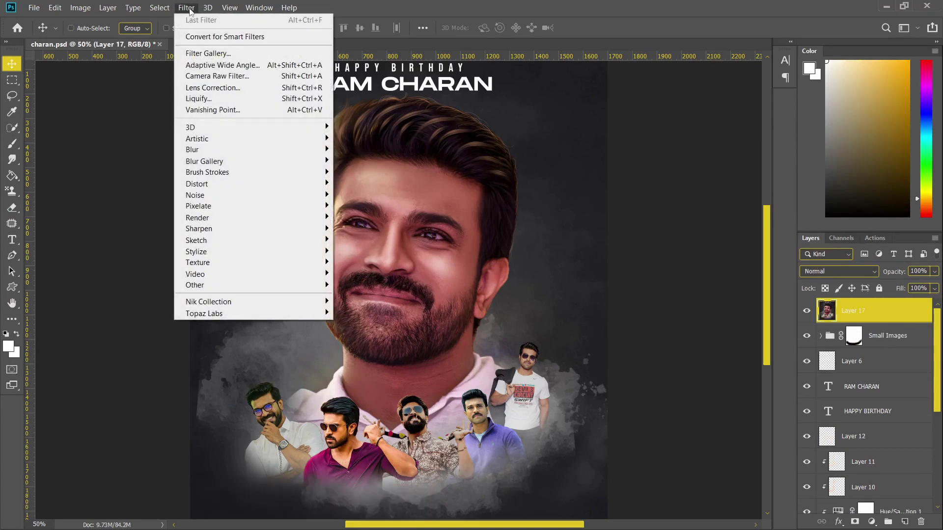
click(198, 76)
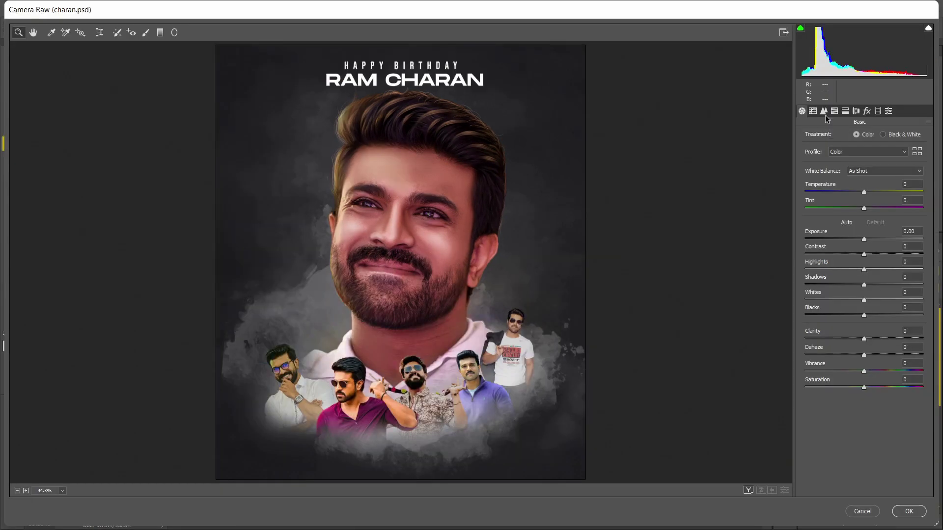
- Cool temperature, tint toward green, raise contrast, highlights and clarity, lift shadows, deepen blacks, add sharpening
drag(855, 191, 854, 192)
drag(864, 208, 864, 210)
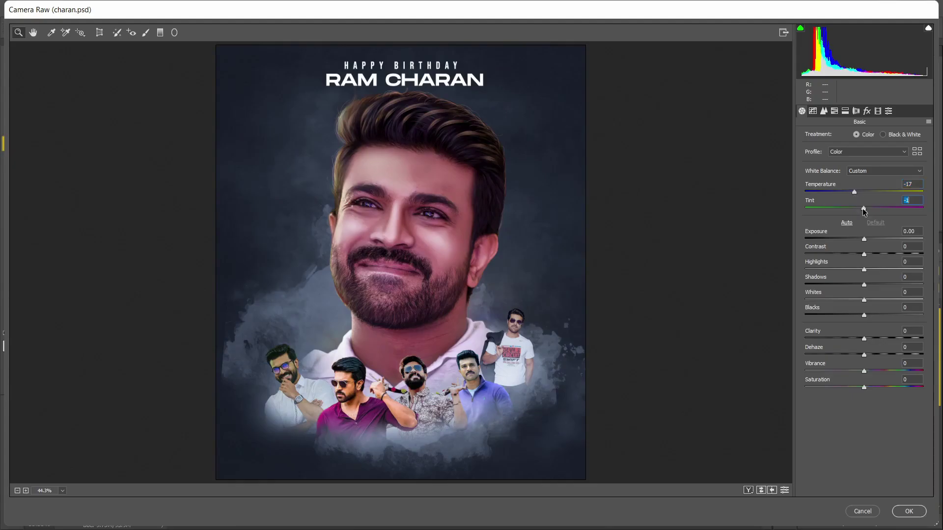
drag(865, 254, 901, 285)
click(865, 301)
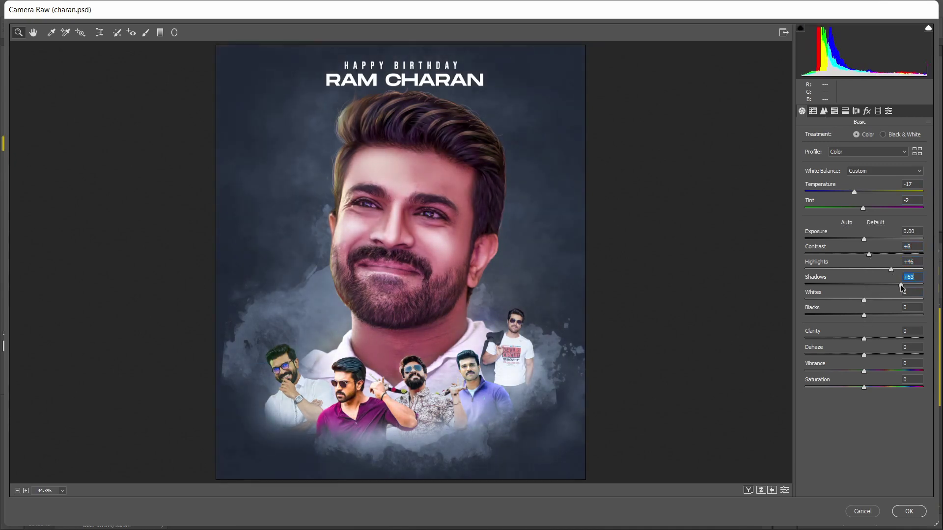
drag(864, 316, 840, 316)
click(875, 340)
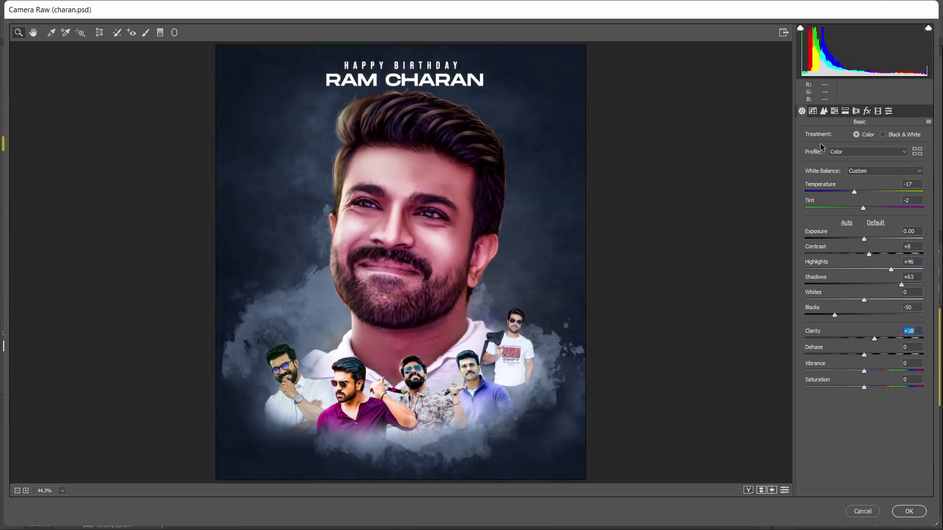
click(829, 112)
drag(805, 151, 856, 152)
- Adjust noise reduction, shift red and green hues, boost reds to greens, lower aqua and blue saturation
drag(805, 232, 824, 232)
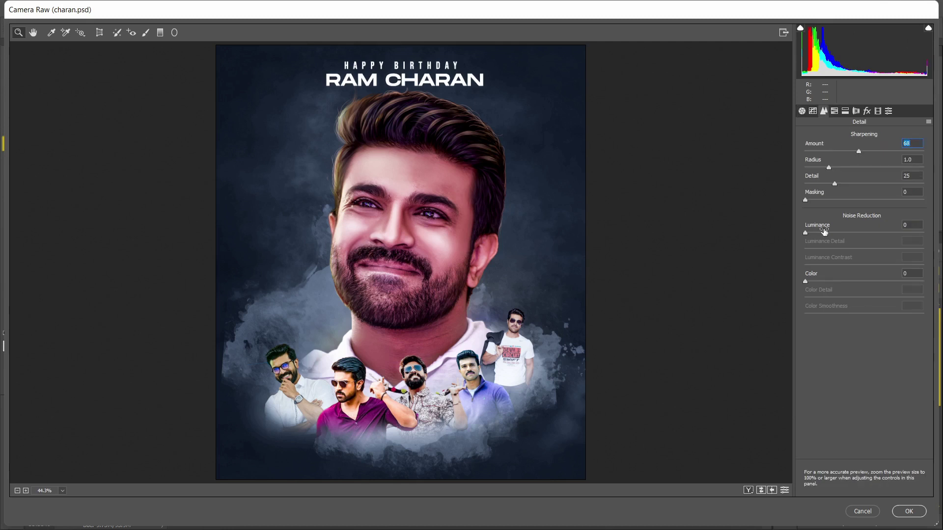
click(835, 111)
drag(864, 168, 873, 168)
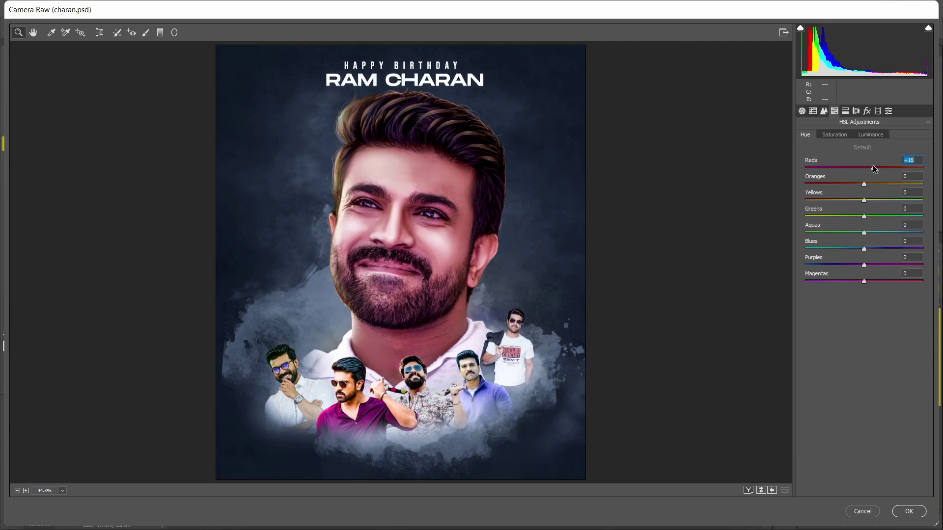
drag(864, 217, 853, 250)
click(835, 135)
mouse_move(864, 168)
mouse_down()
mouse_move(885, 168)
mouse_move(874, 185)
mouse_move(933, 201)
mouse_up()
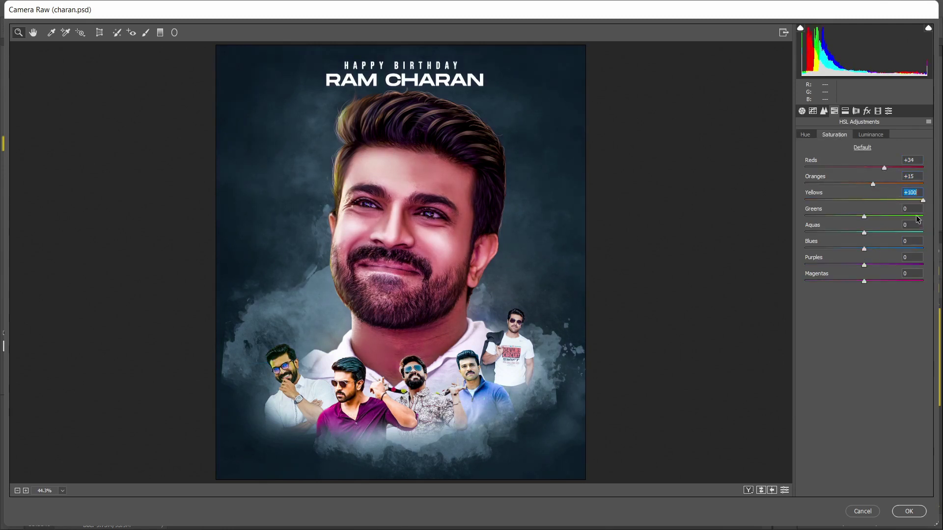
drag(864, 217, 935, 218)
mouse_move(864, 233)
mouse_down()
mouse_move(852, 233)
mouse_move(858, 249)
mouse_up()
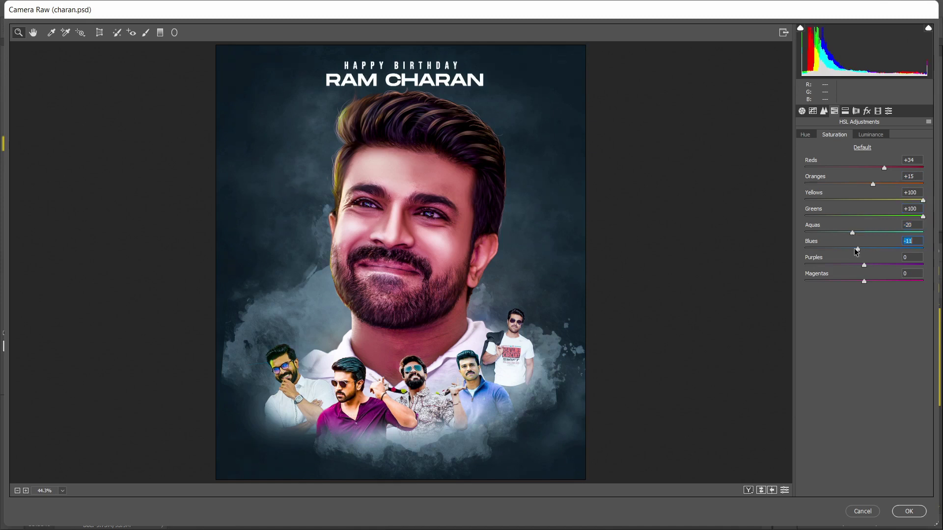
- Add grain amount 3 and a post-crop vignette of -28
click(867, 111)
drag(811, 152, 813, 153)
drag(864, 239, 848, 239)
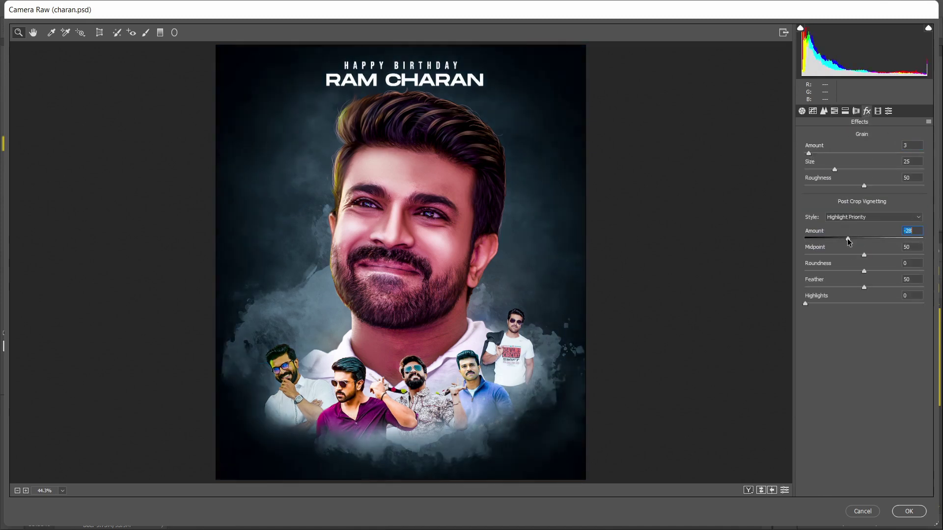